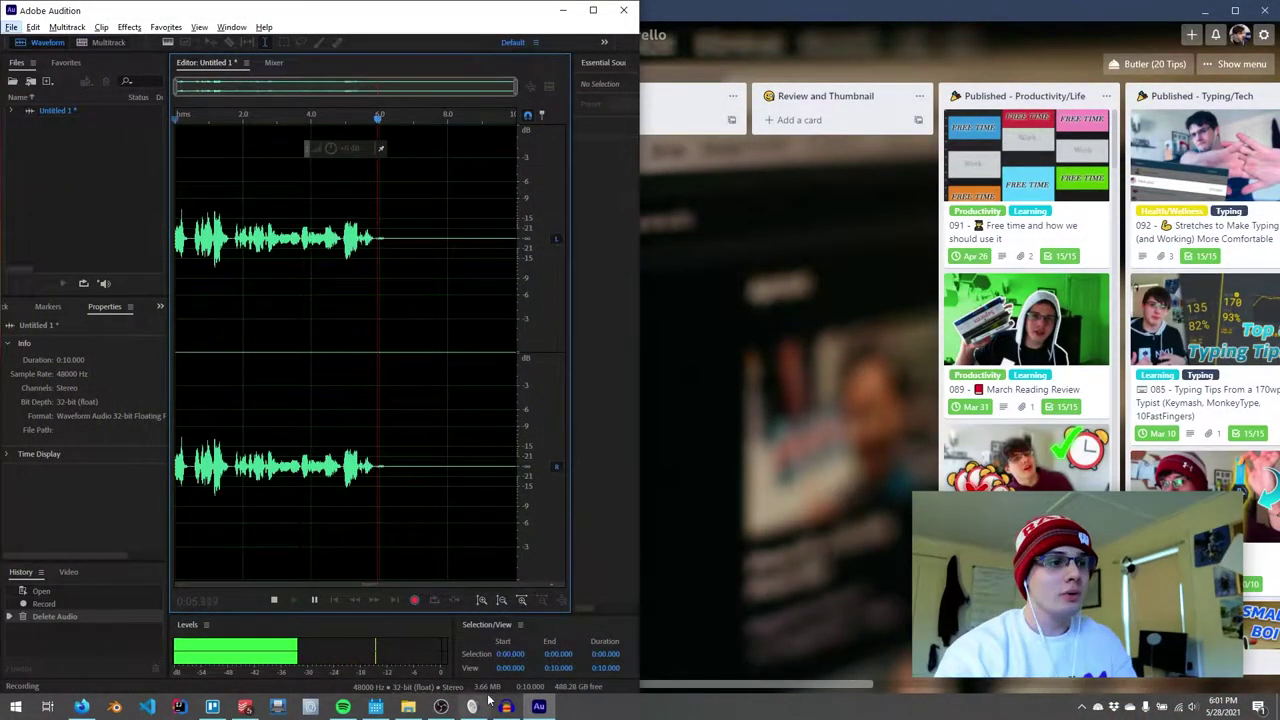
- Switch to Audacity and start recording from the Blue Snowball microphone while Audition keeps recording
click(505, 707)
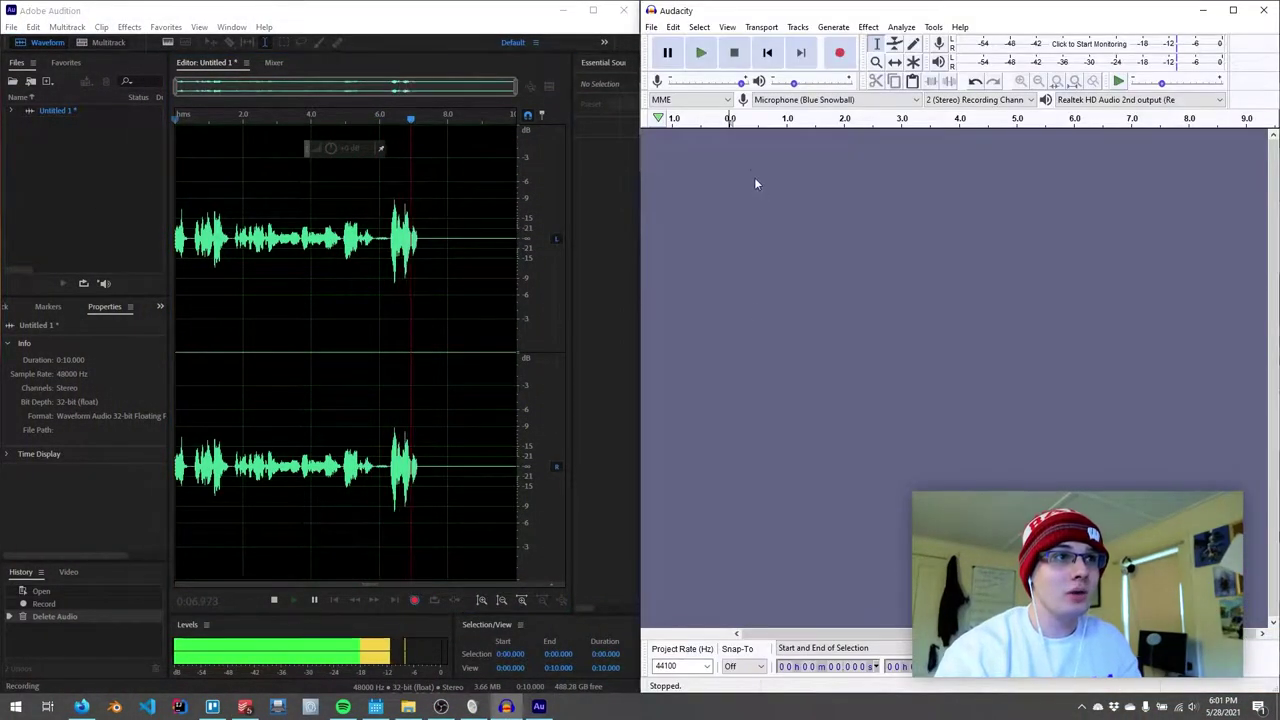
click(839, 52)
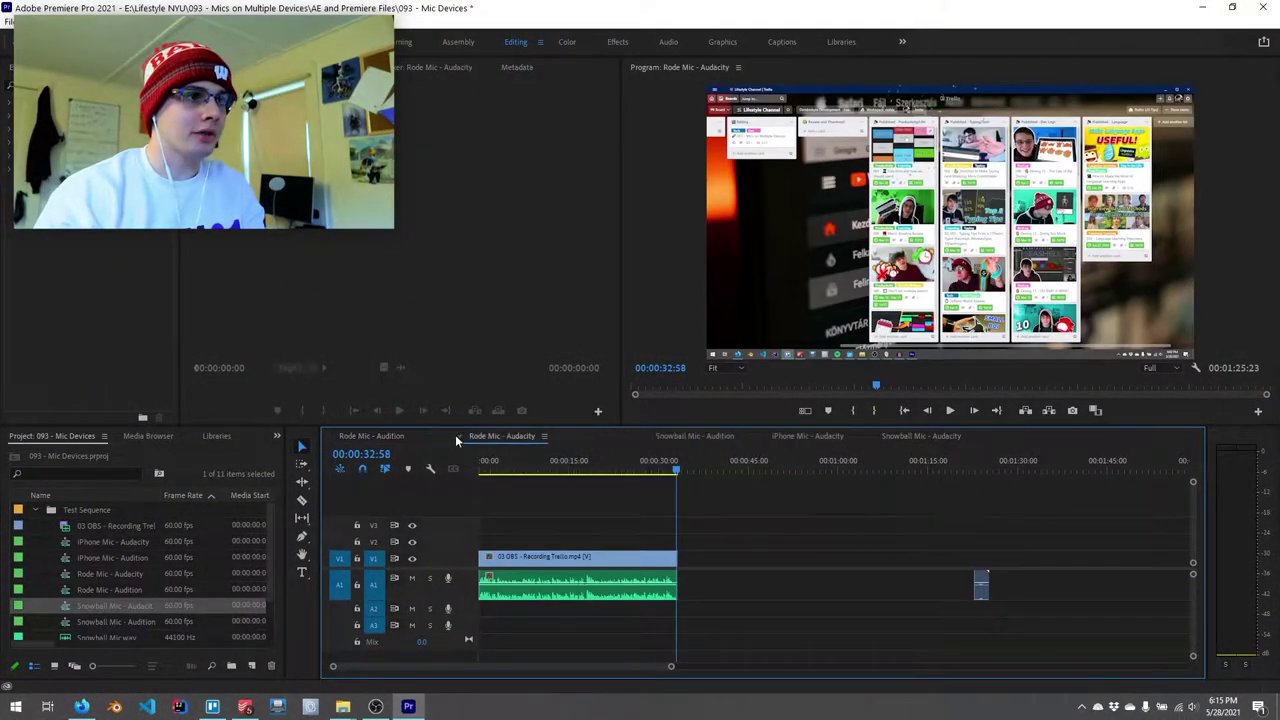
- Save the Premiere project and open the Rode Mic - Audition sequence's clip for editing in Adobe Audition
key(Home)
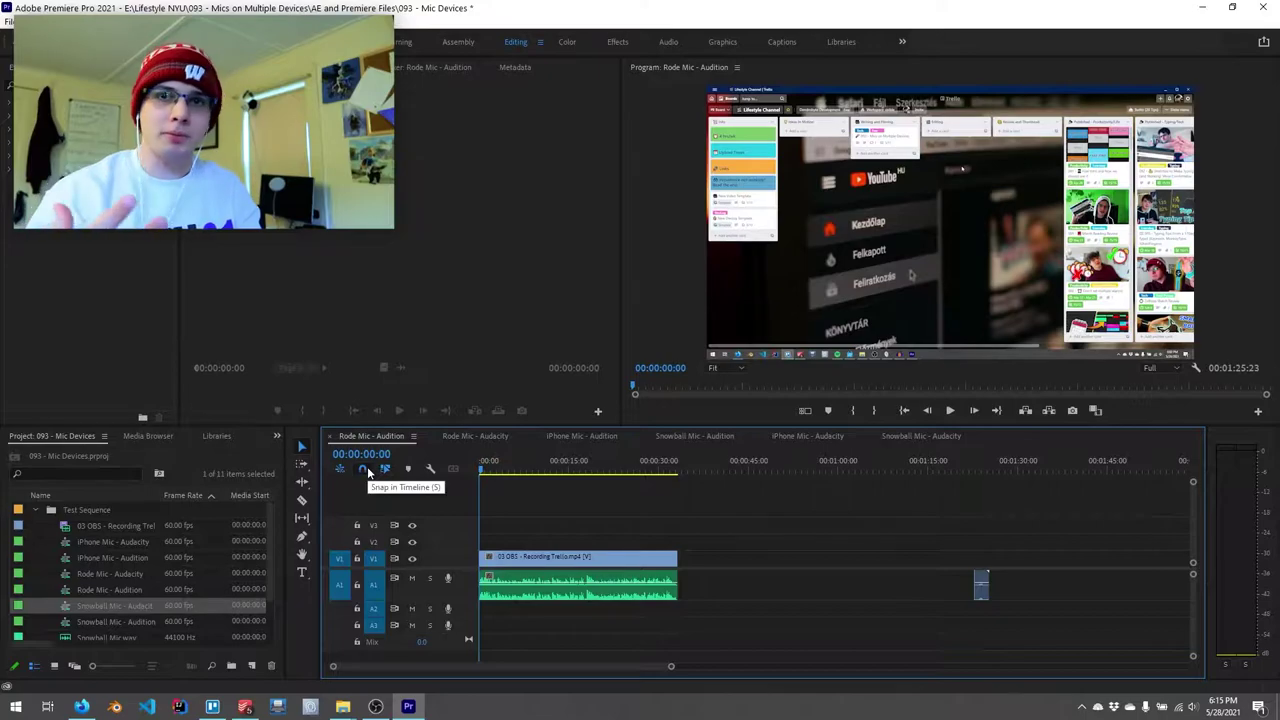
key(ctrl+s)
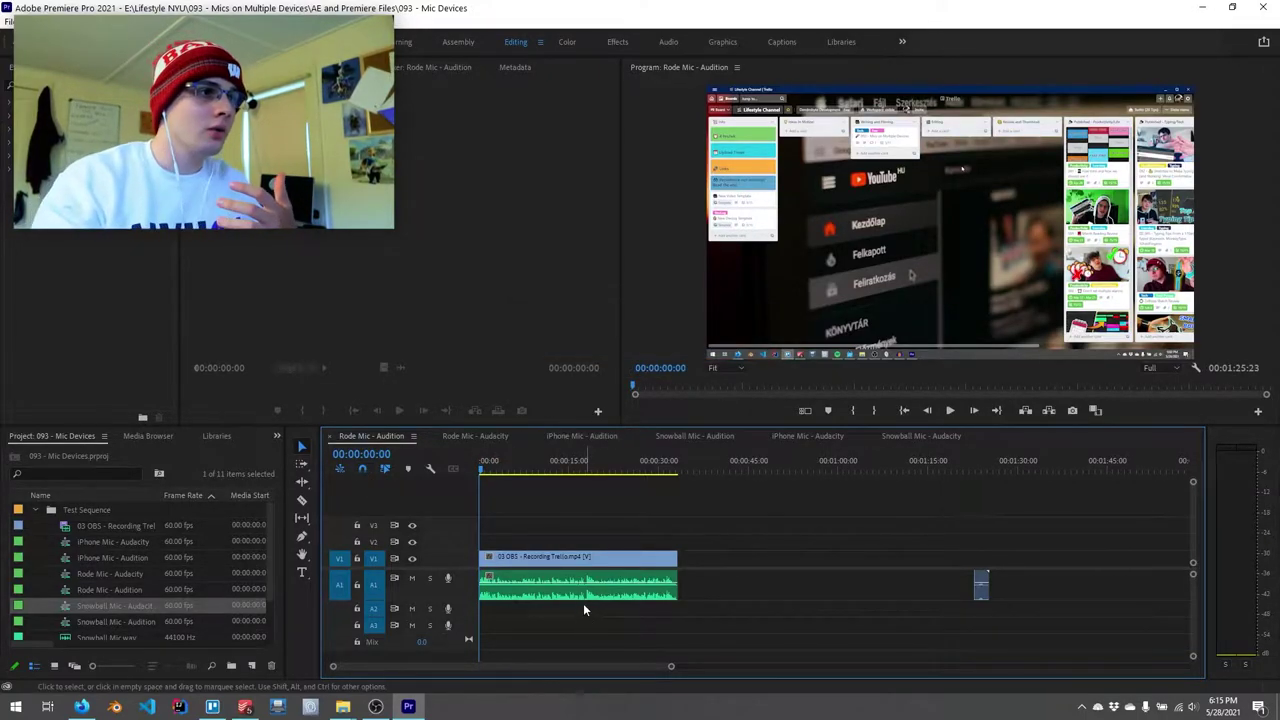
key(minus)
right_click(533, 580)
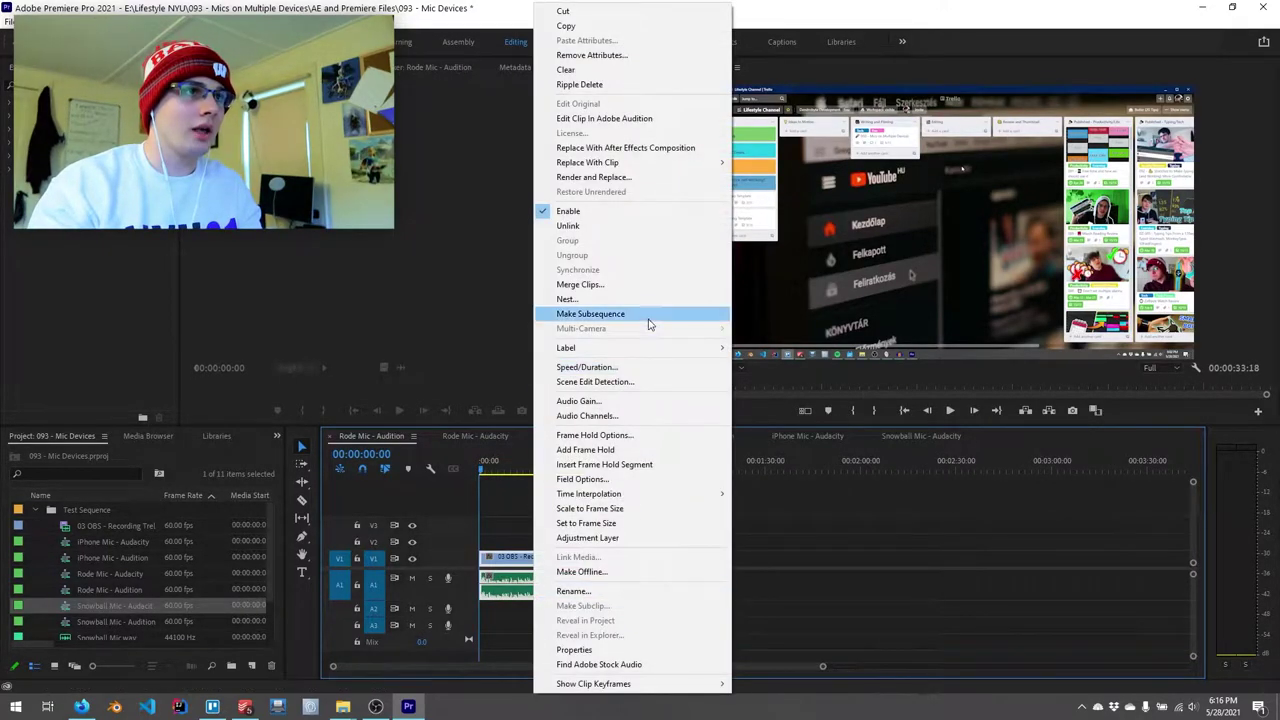
click(640, 119)
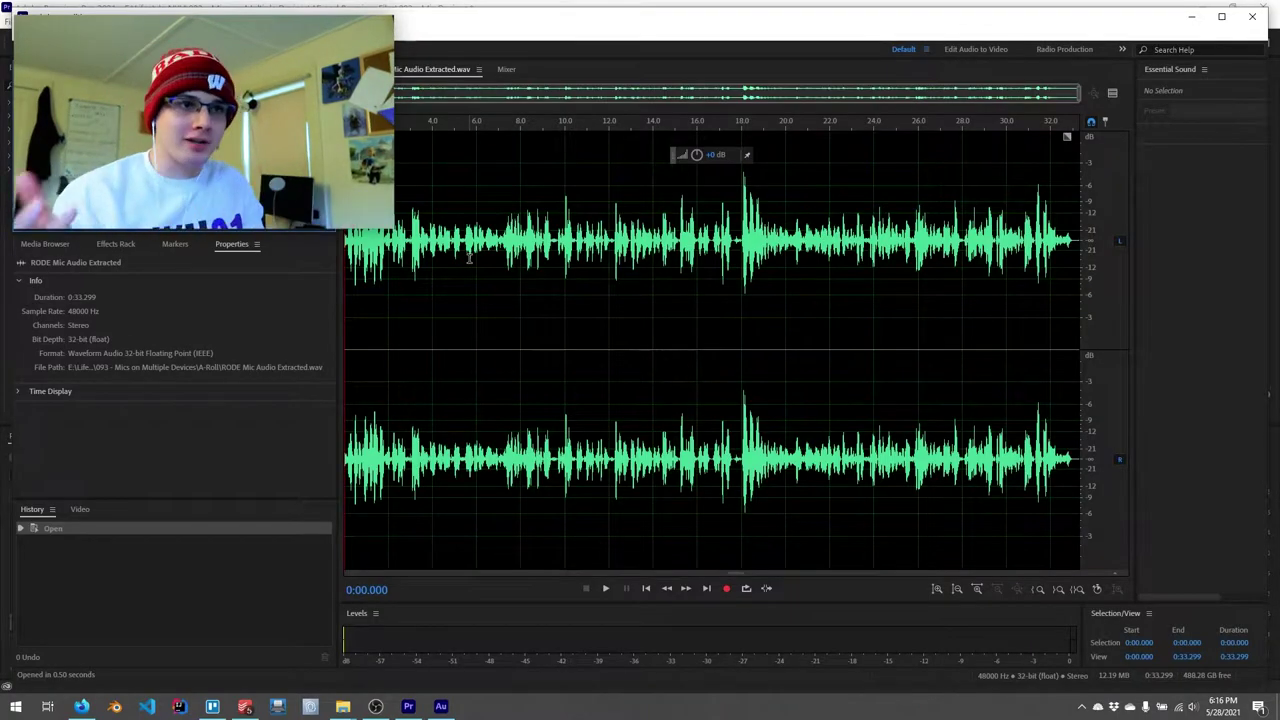
- Preview the extracted RODE audio and apply the Amplify effect with about 6 dB of gain on both channels
click(359, 243)
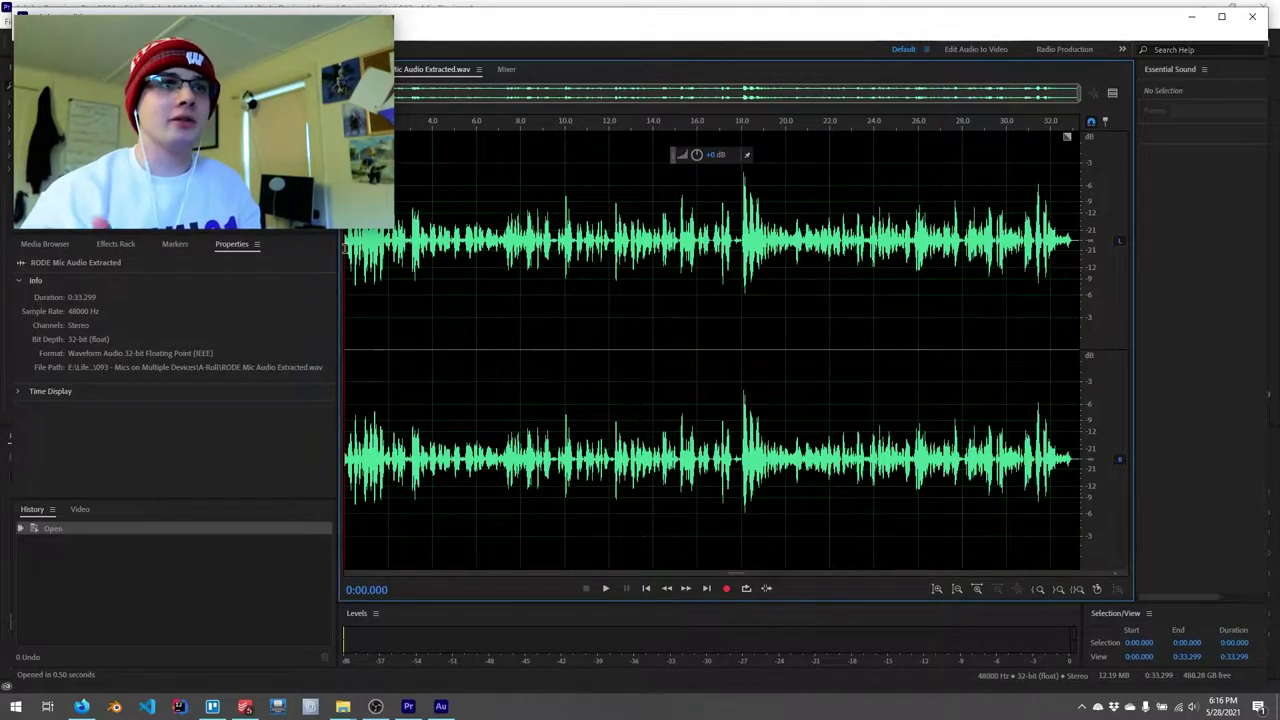
key(space)
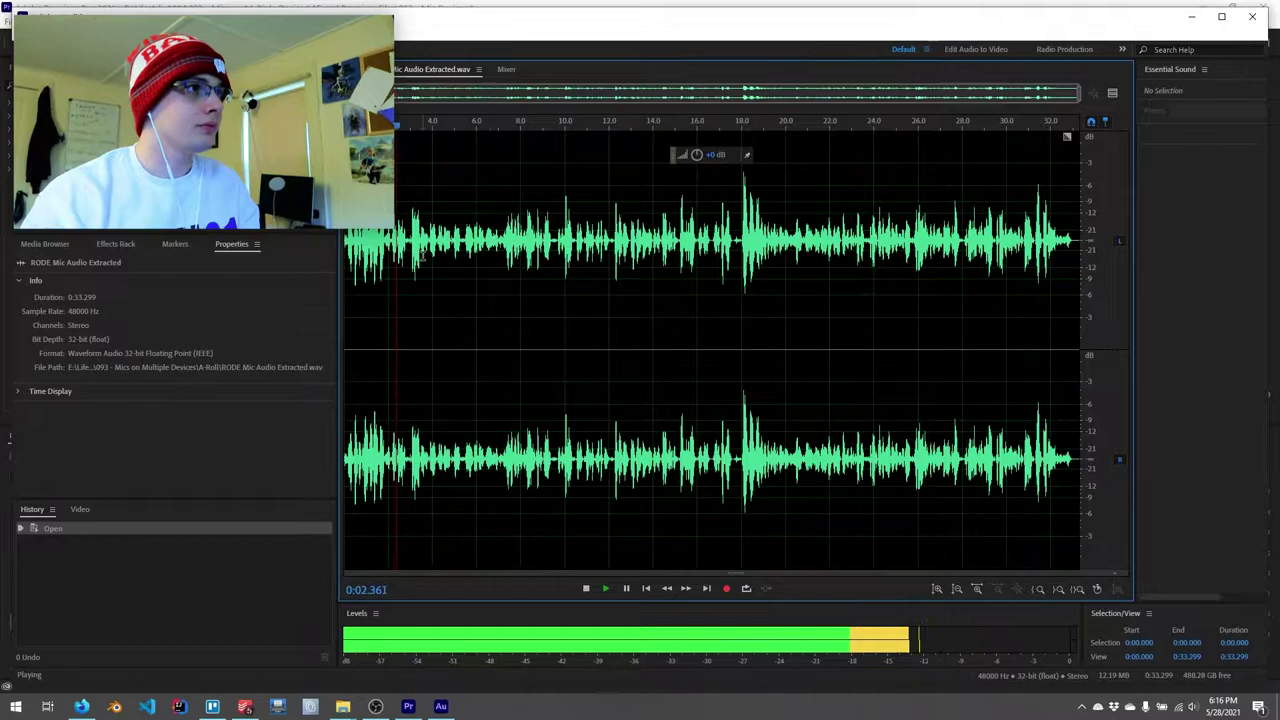
click(140, 33)
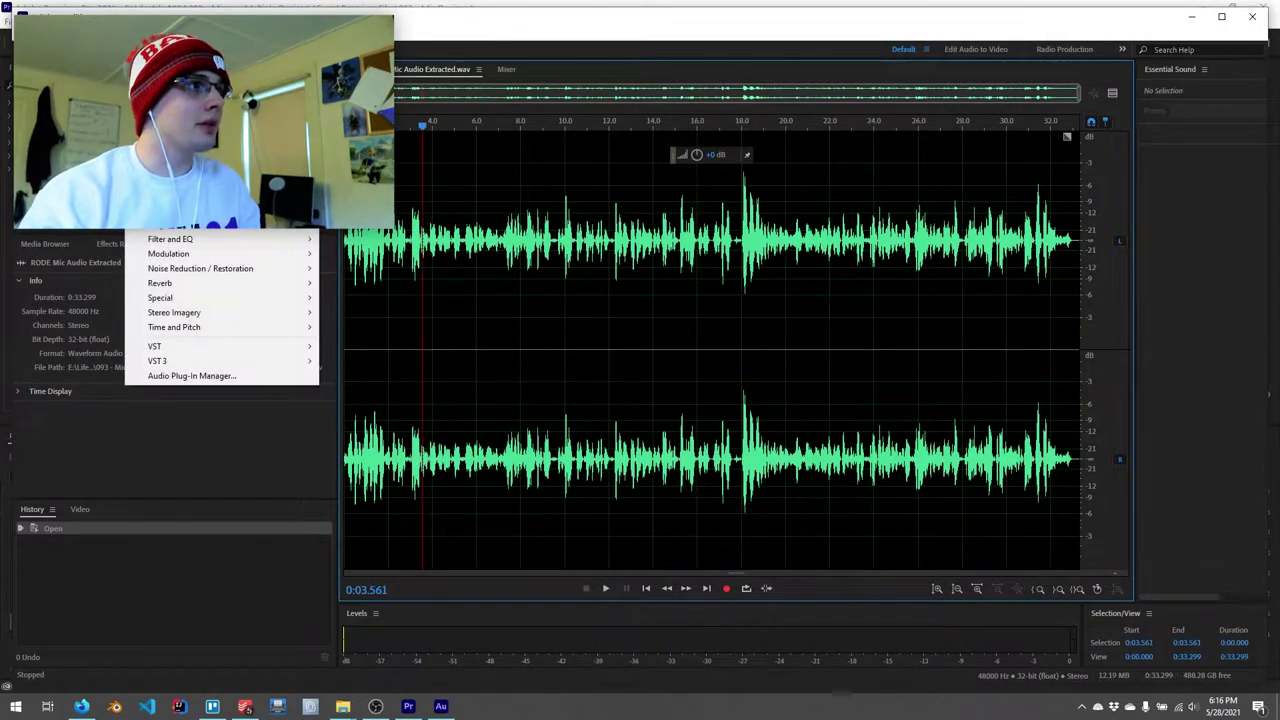
mouse_move(200, 195)
click(351, 196)
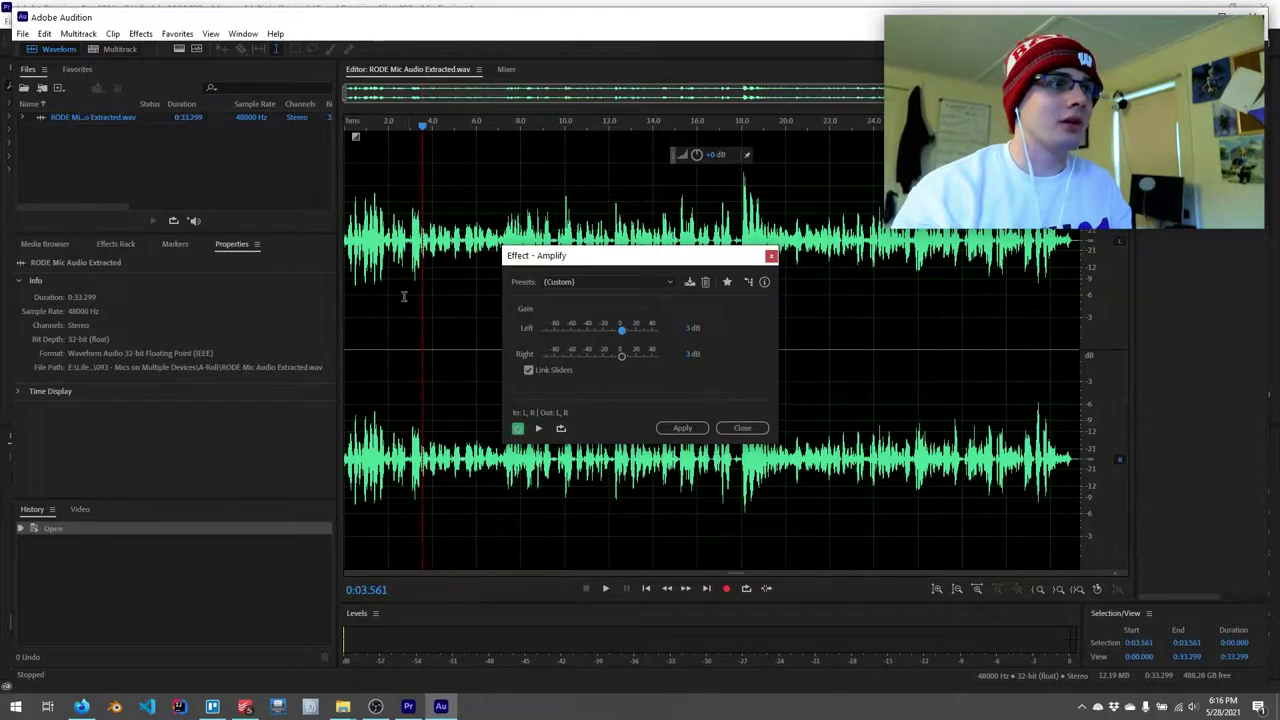
key(space)
drag(627, 335, 626, 335)
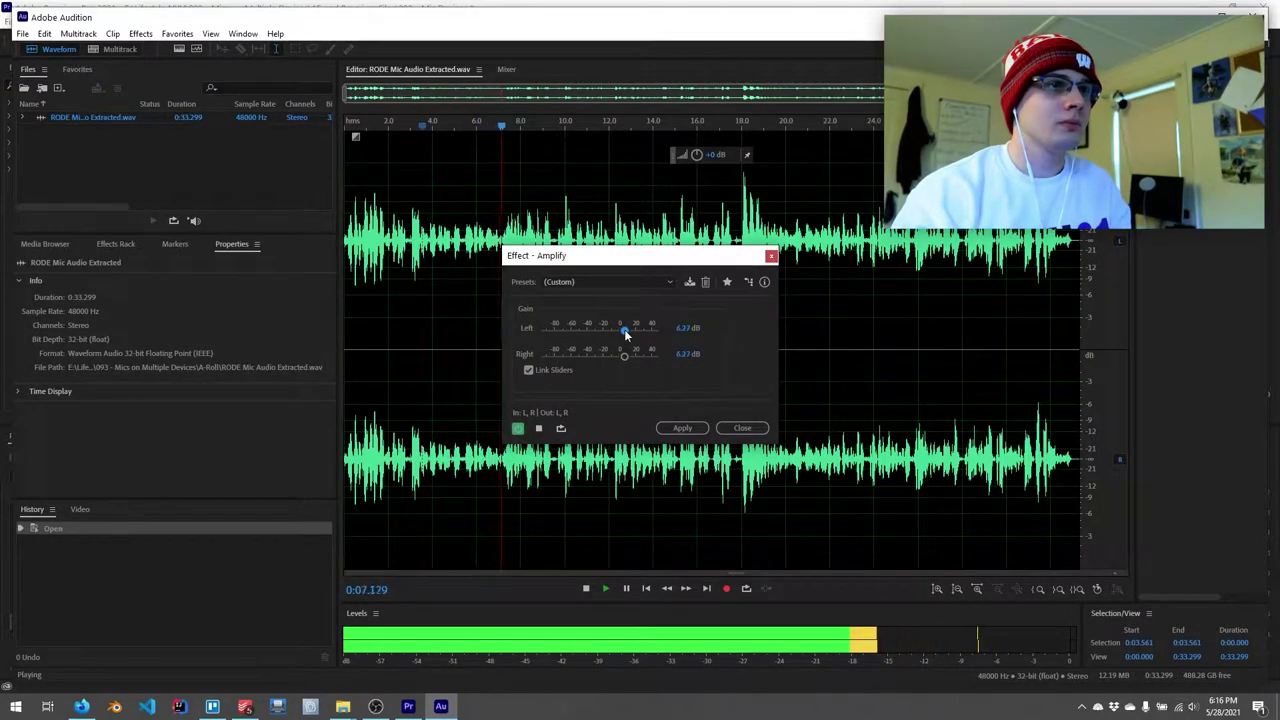
click(699, 430)
- Play the amplified audio and apply the DeNoise effect at about 78%
click(396, 268)
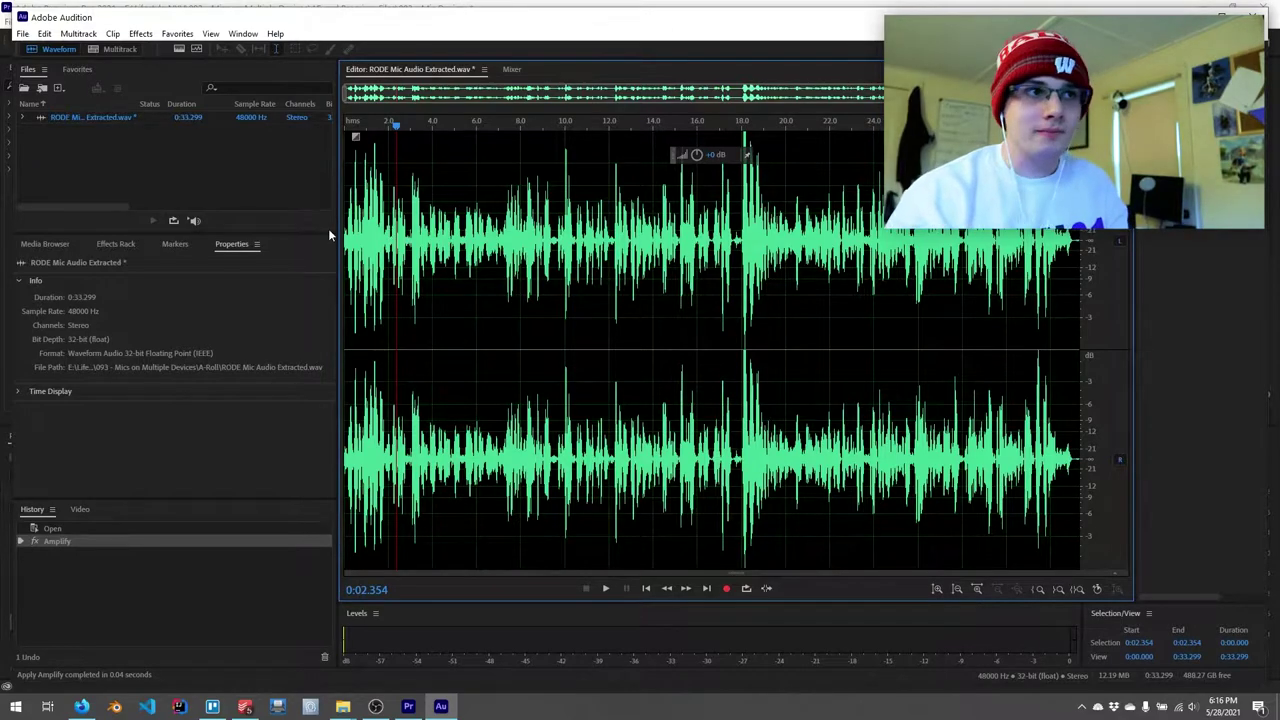
key(space)
click(140, 33)
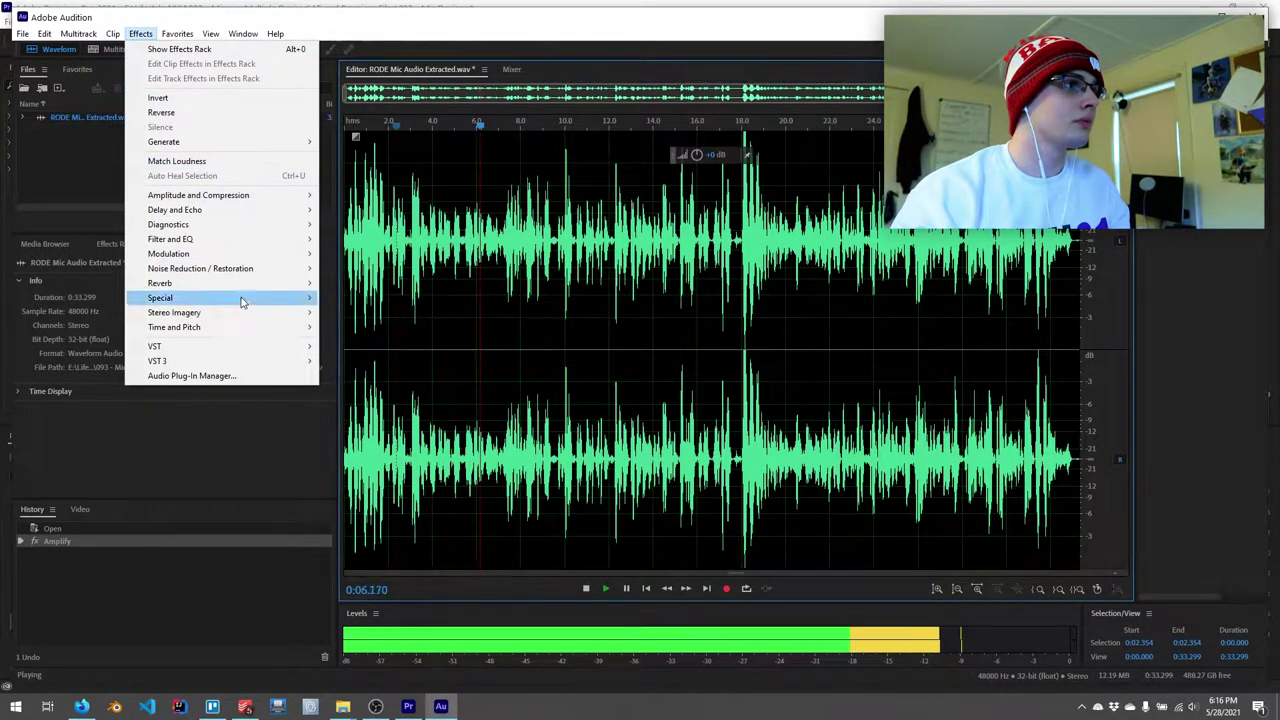
mouse_move(240, 268)
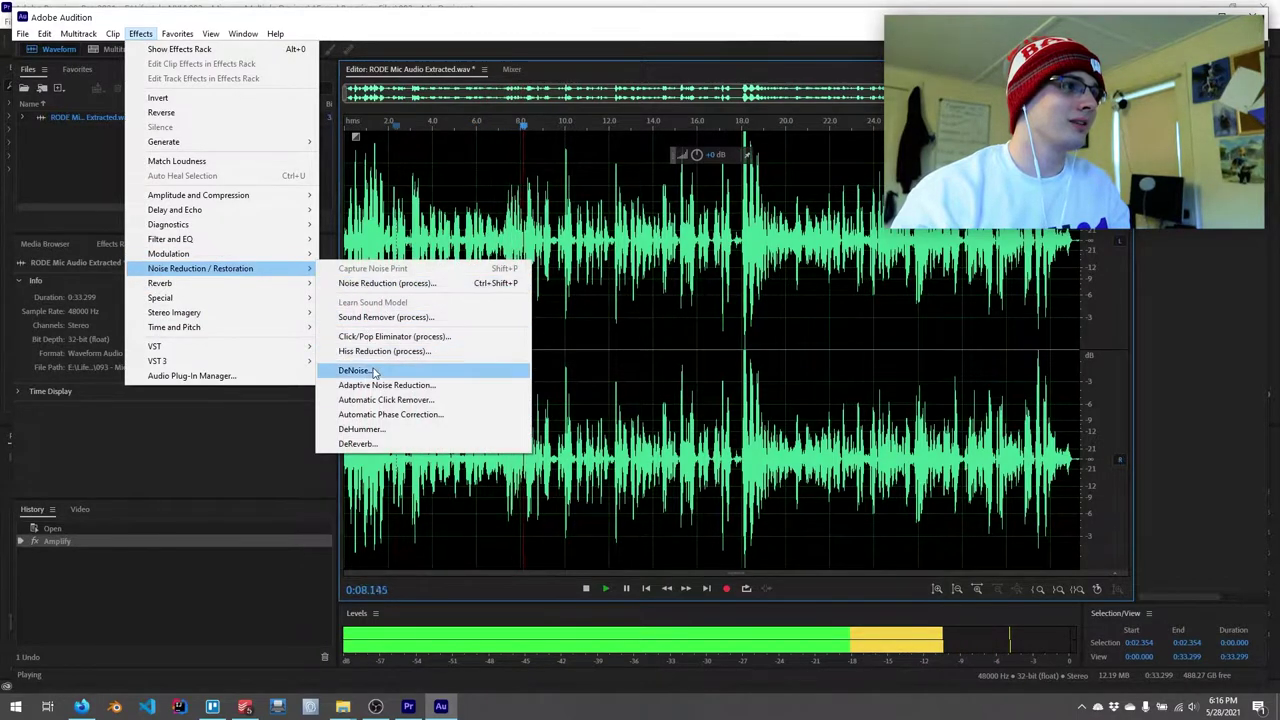
click(372, 371)
drag(700, 441, 668, 447)
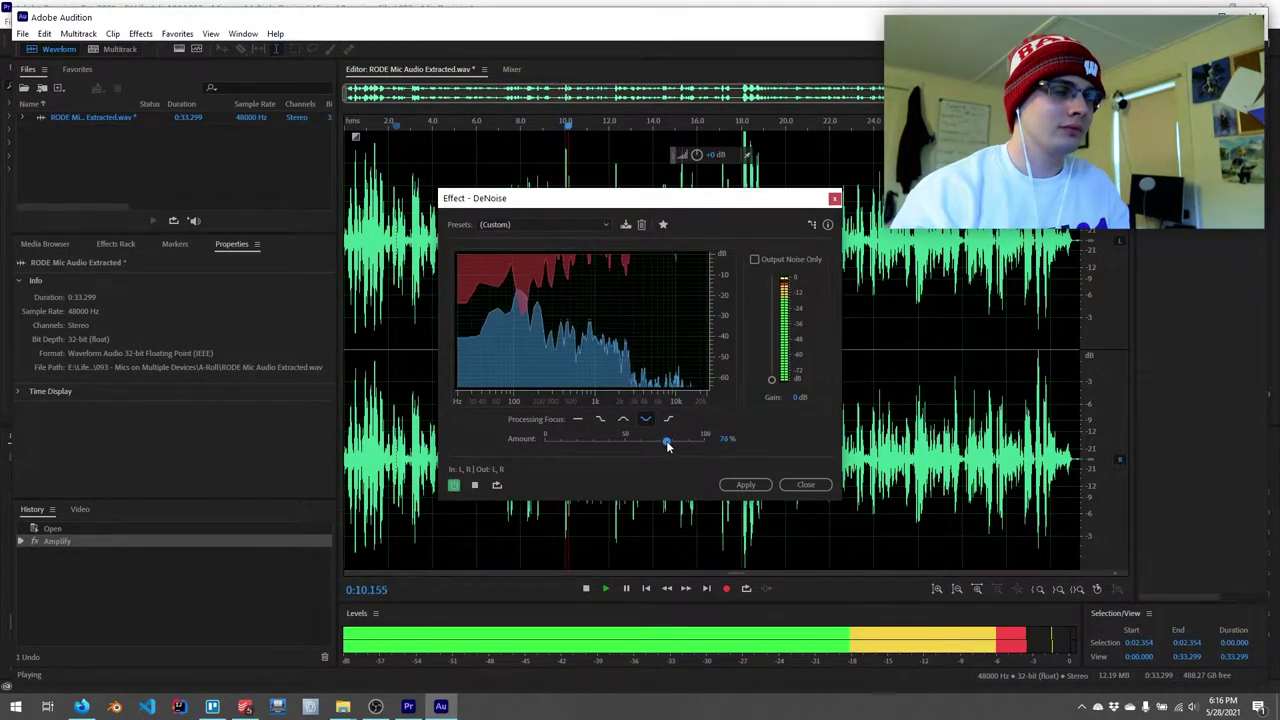
click(745, 484)
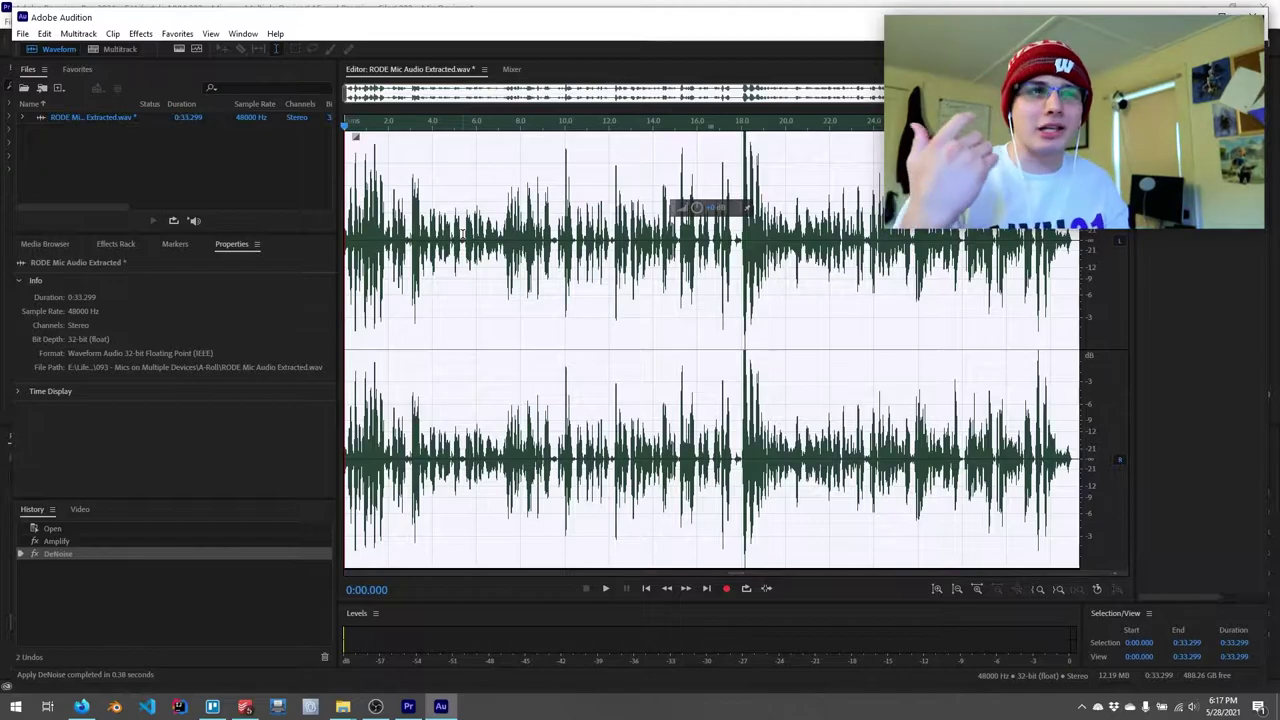
- Listen to the denoised recording from about 3 seconds in
click(412, 235)
key(space)
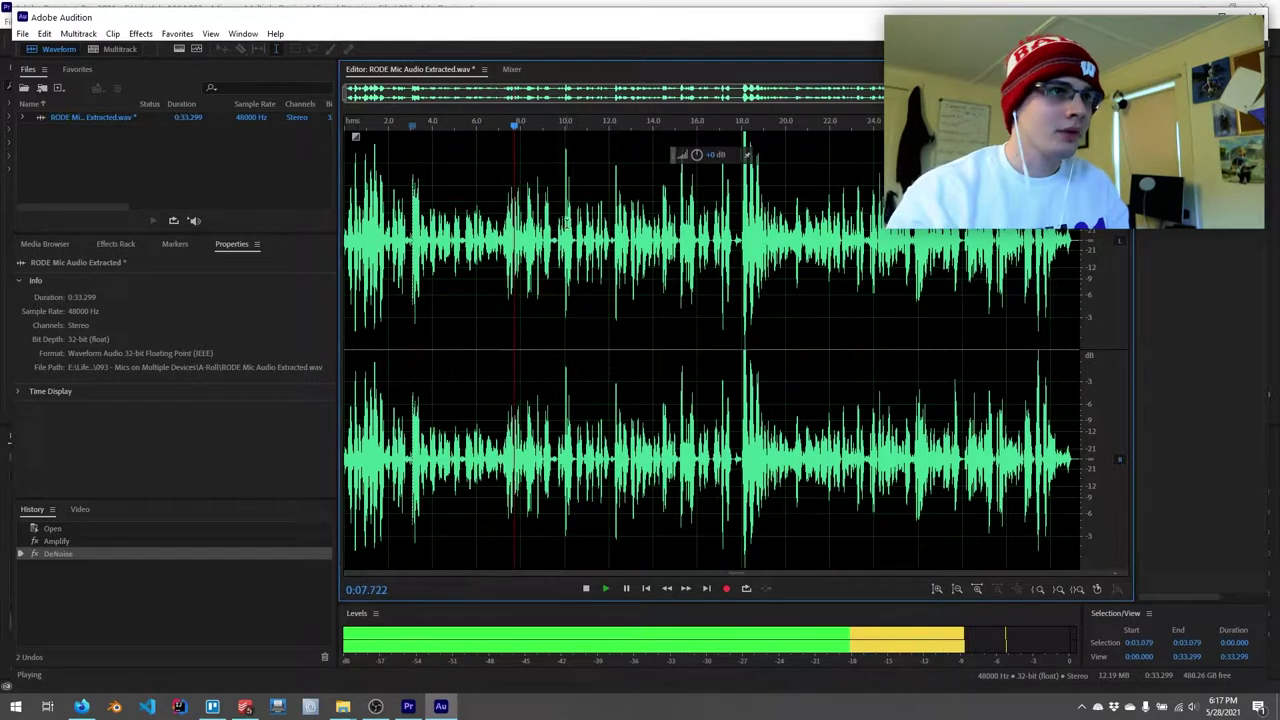
key(space)
- Apply Dynamics Processing with the Voice Over preset, comparing it with the Vocal Limiter preset during playback
click(140, 33)
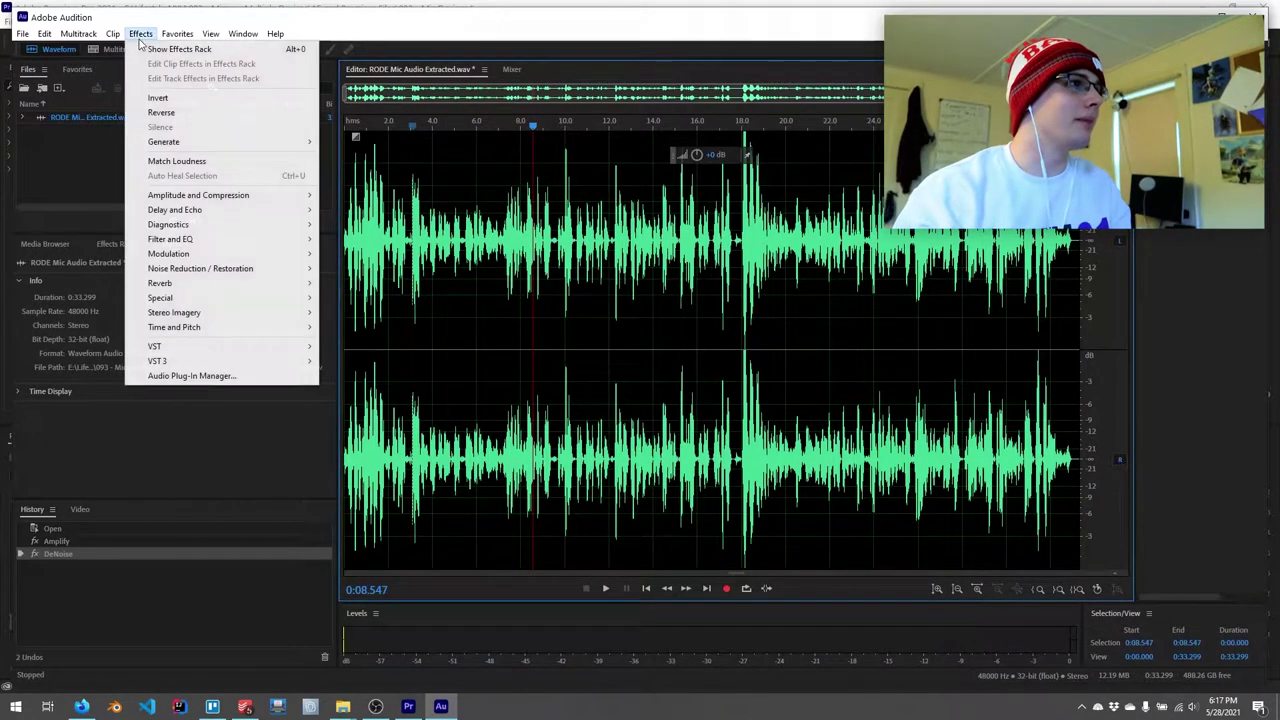
mouse_move(230, 195)
click(358, 253)
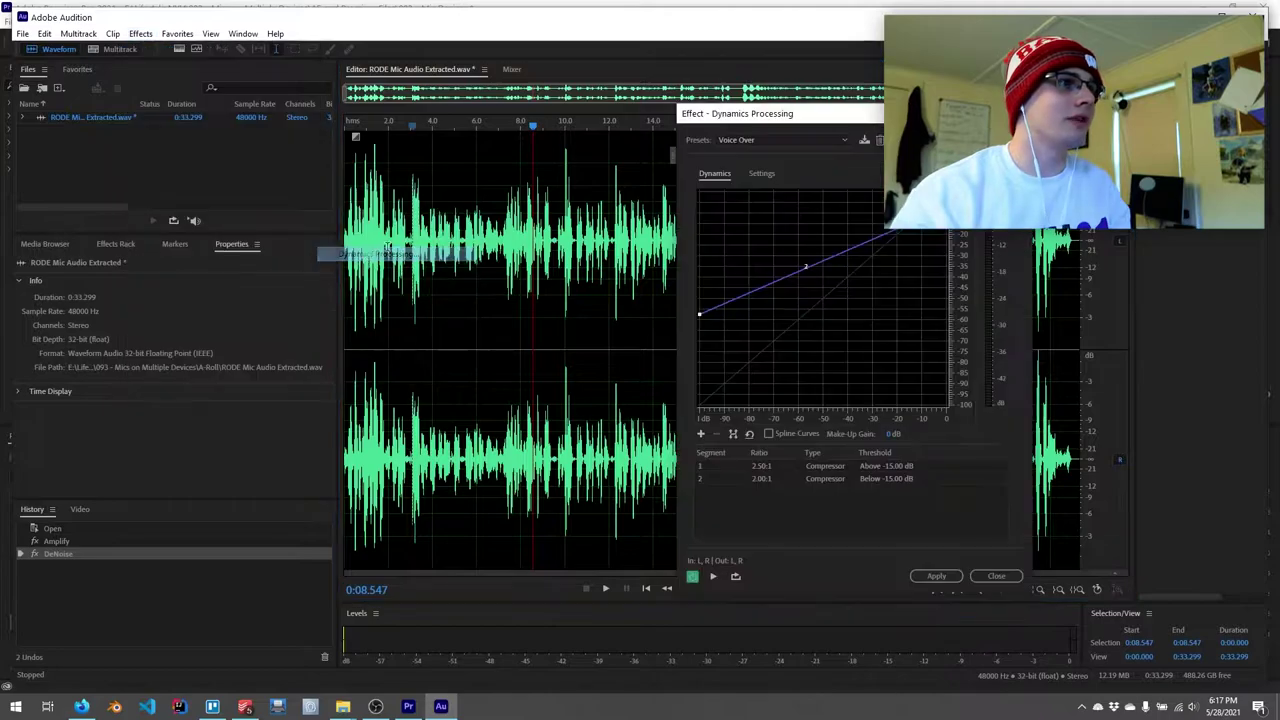
key(space)
click(820, 140)
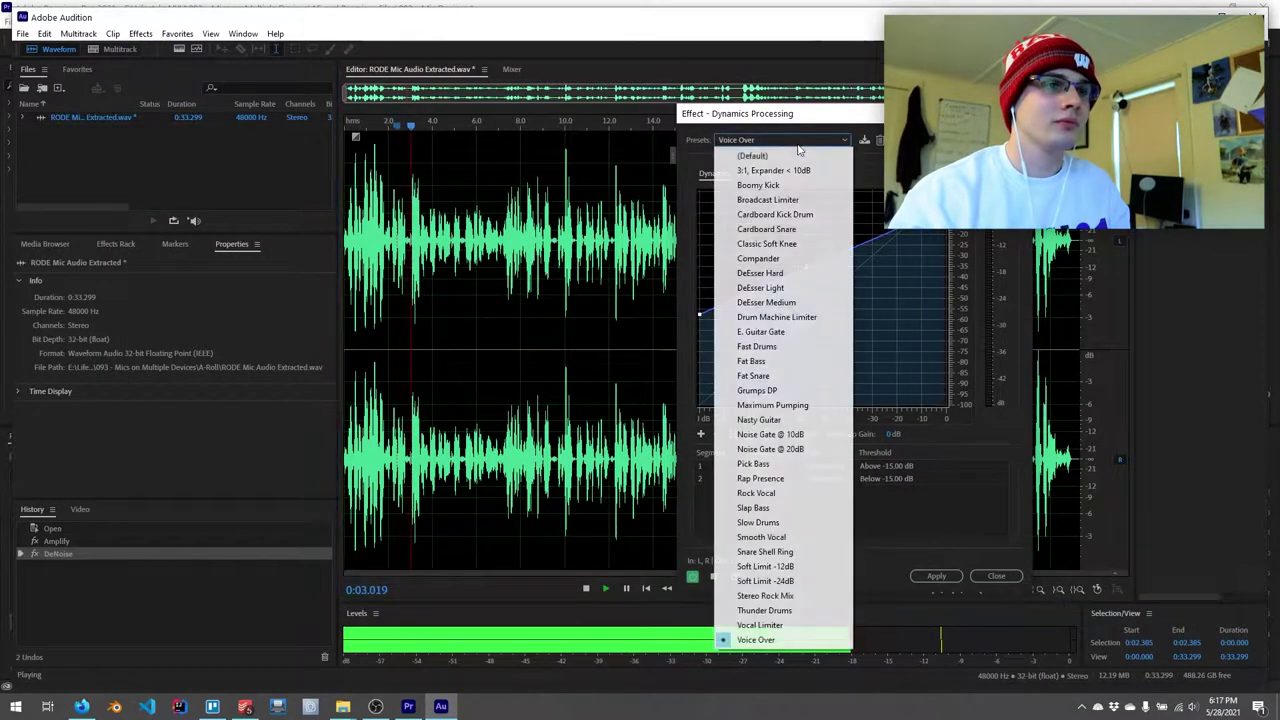
click(783, 626)
click(820, 140)
click(783, 638)
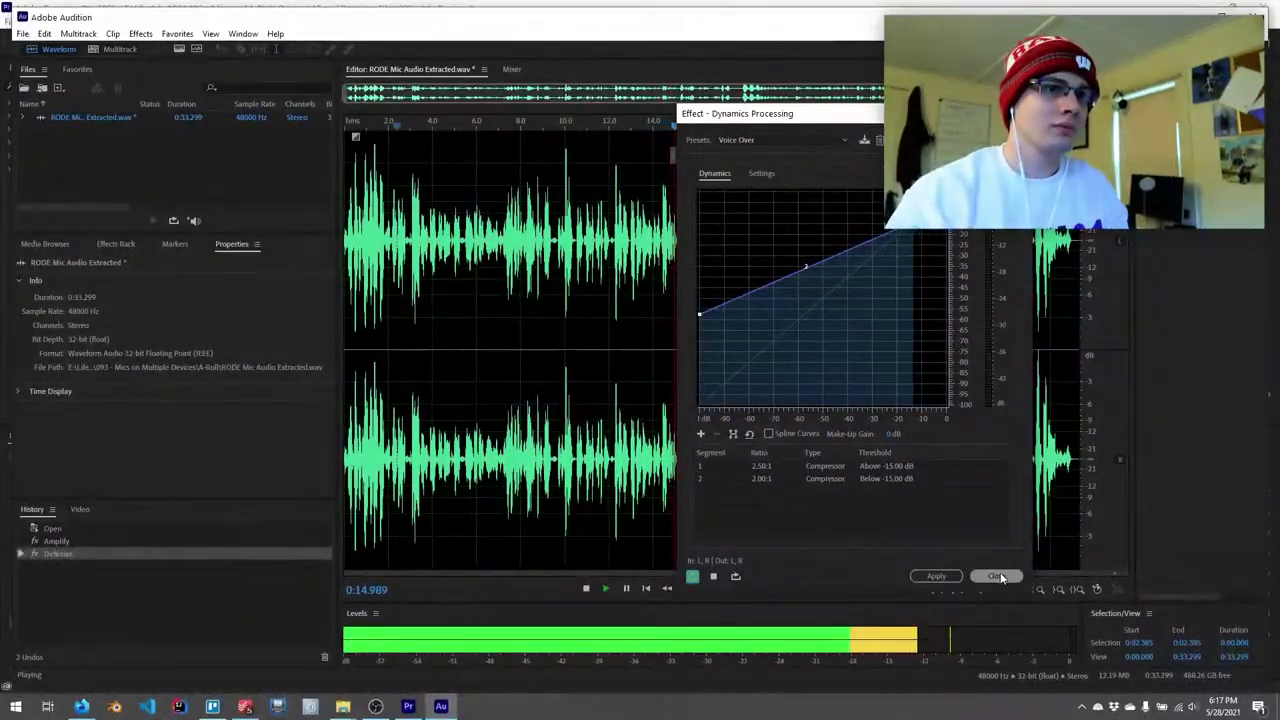
click(938, 577)
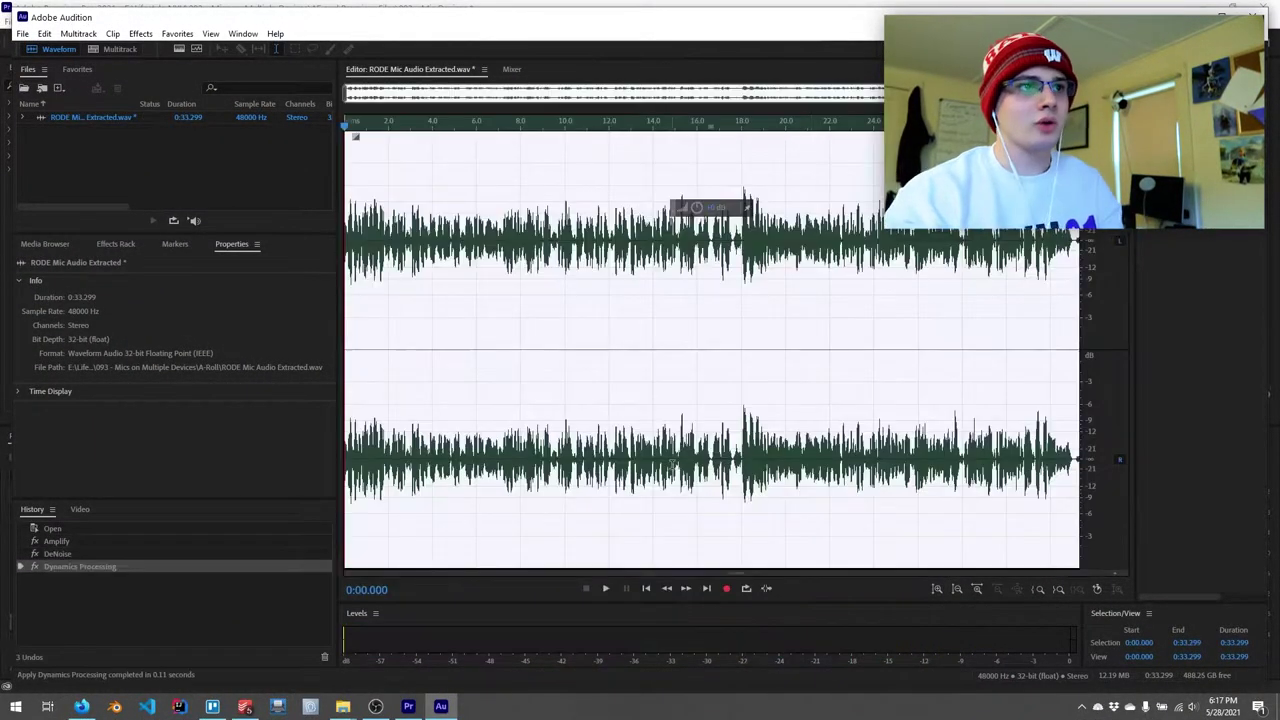
- Play the start of the processed recording and save the audio file
key(space)
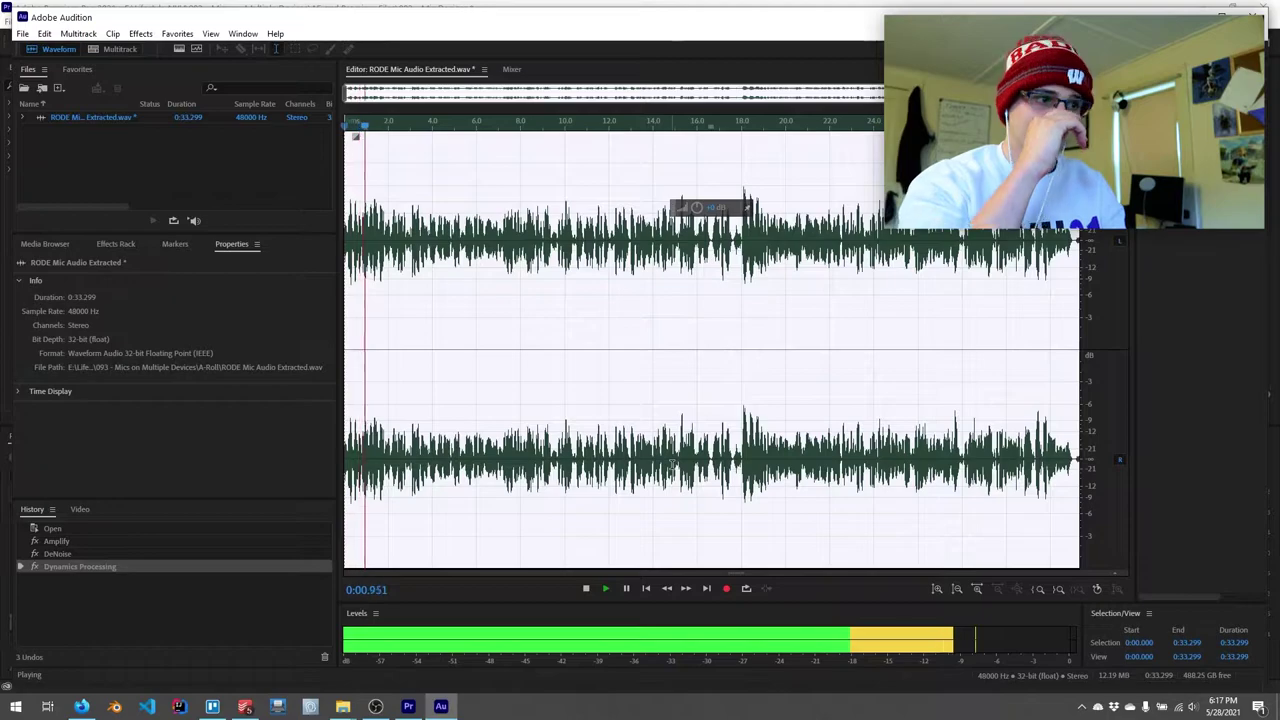
key(ctrl+s)
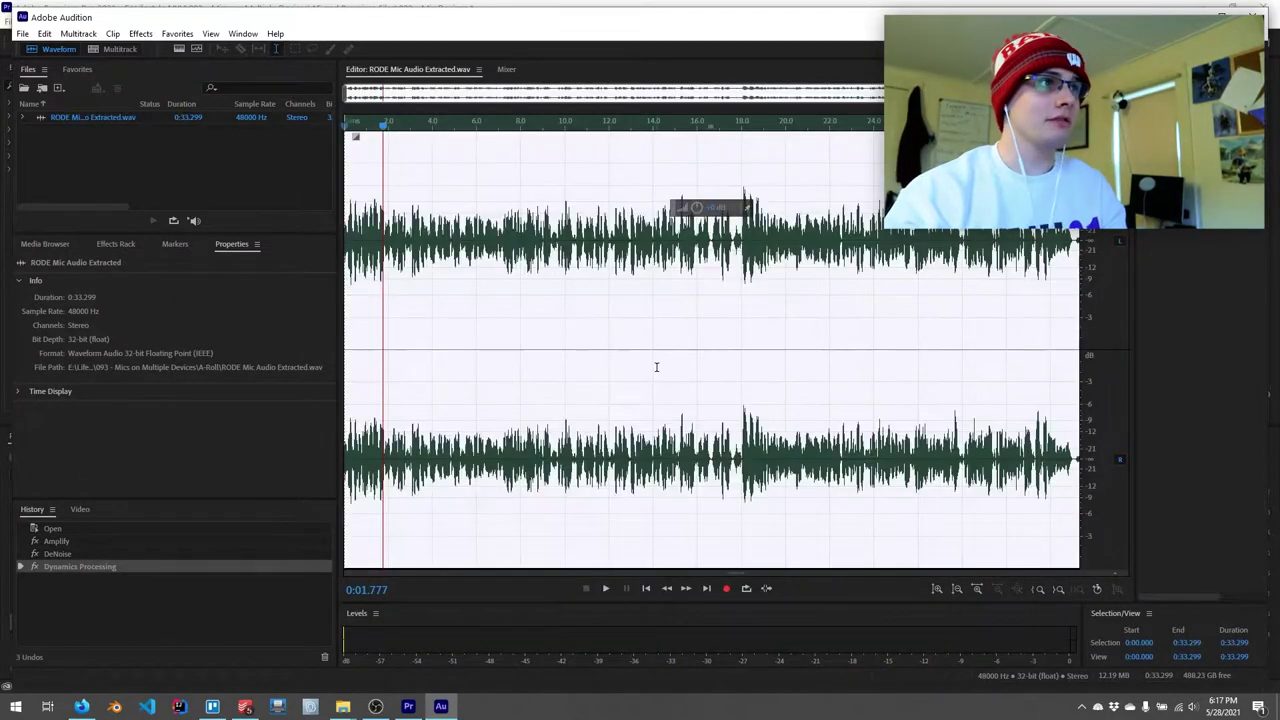
- Switch to Premiere Pro and set up an export of the Rode Mic - Audacity sequence in Waveform Audio format
key(alt+Tab)
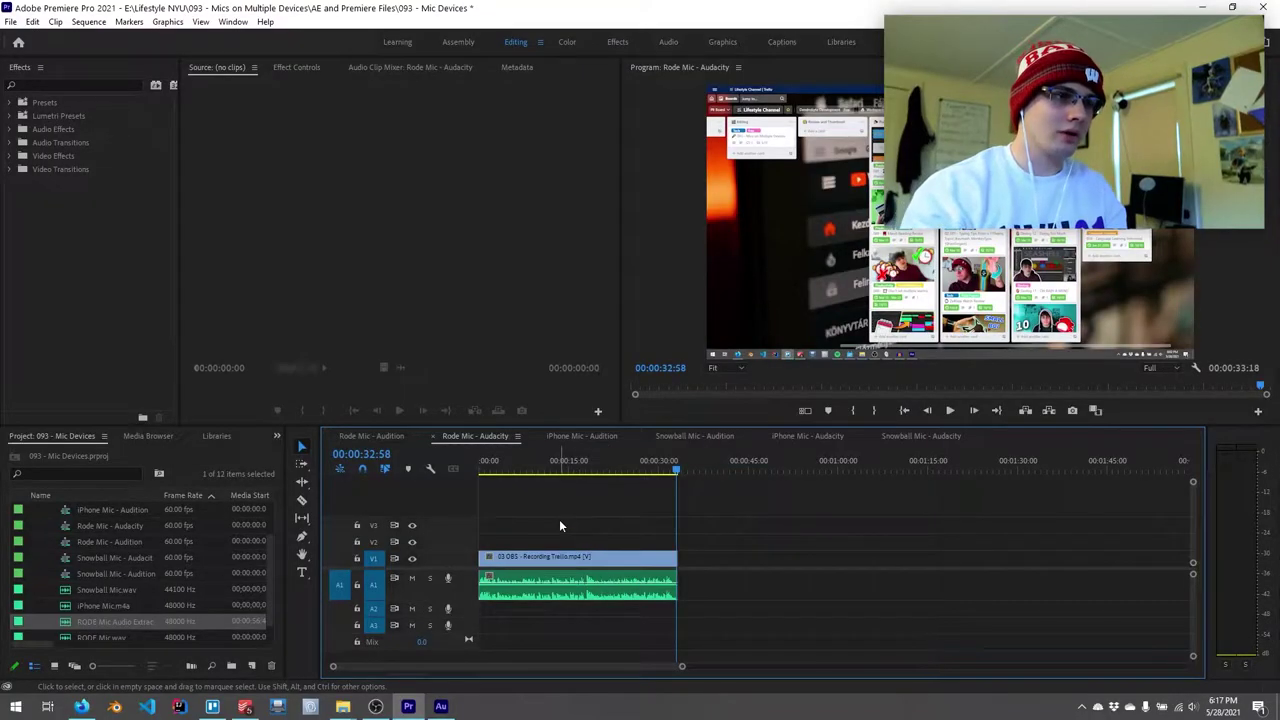
key(ctrl+m)
click(839, 139)
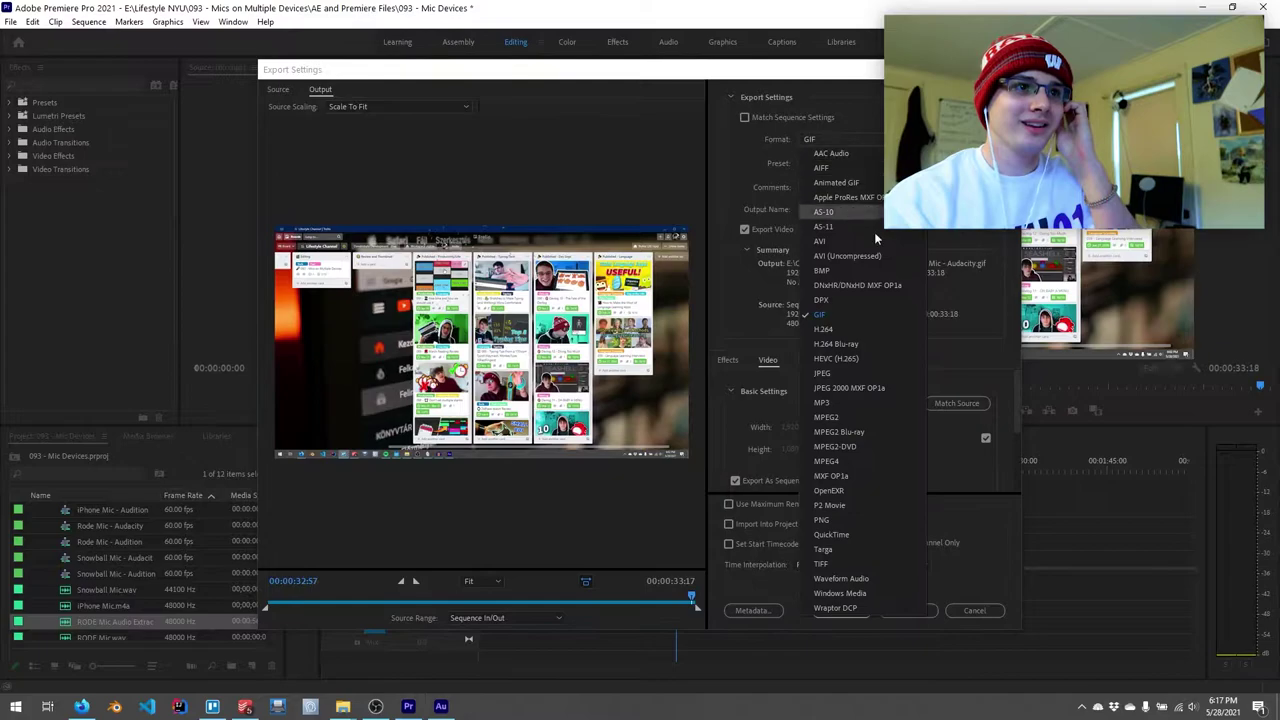
click(838, 403)
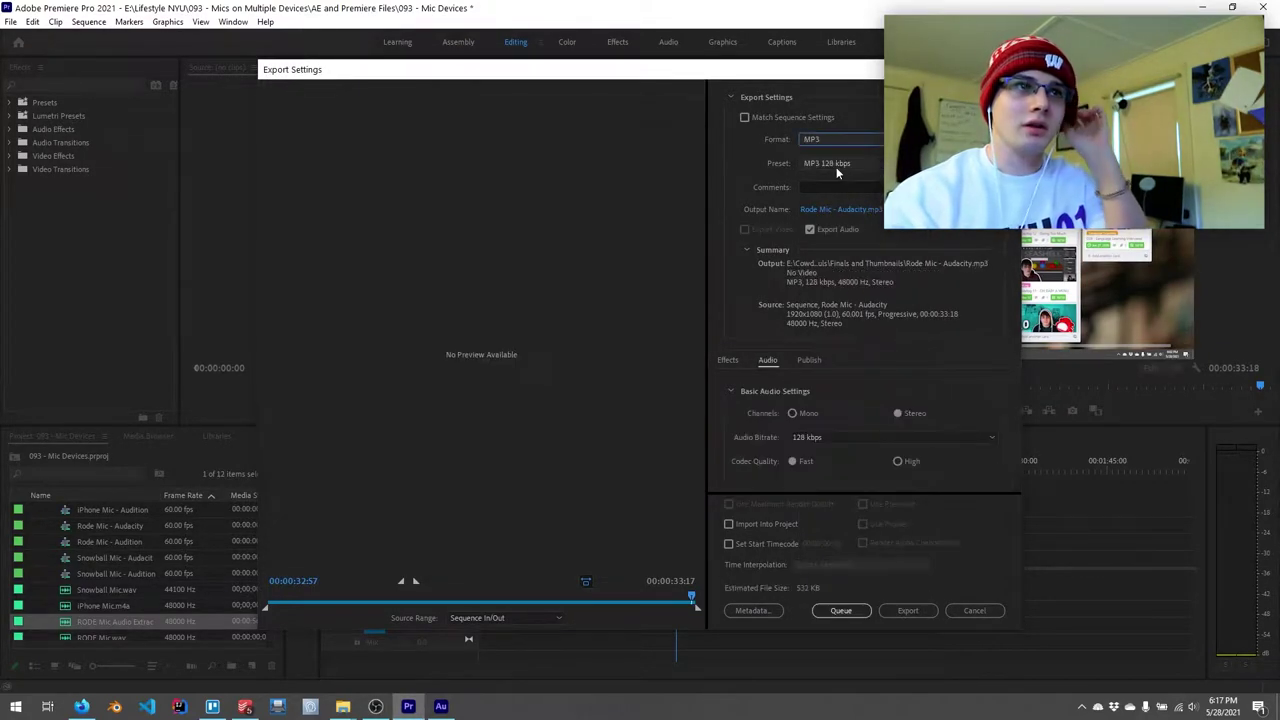
click(840, 141)
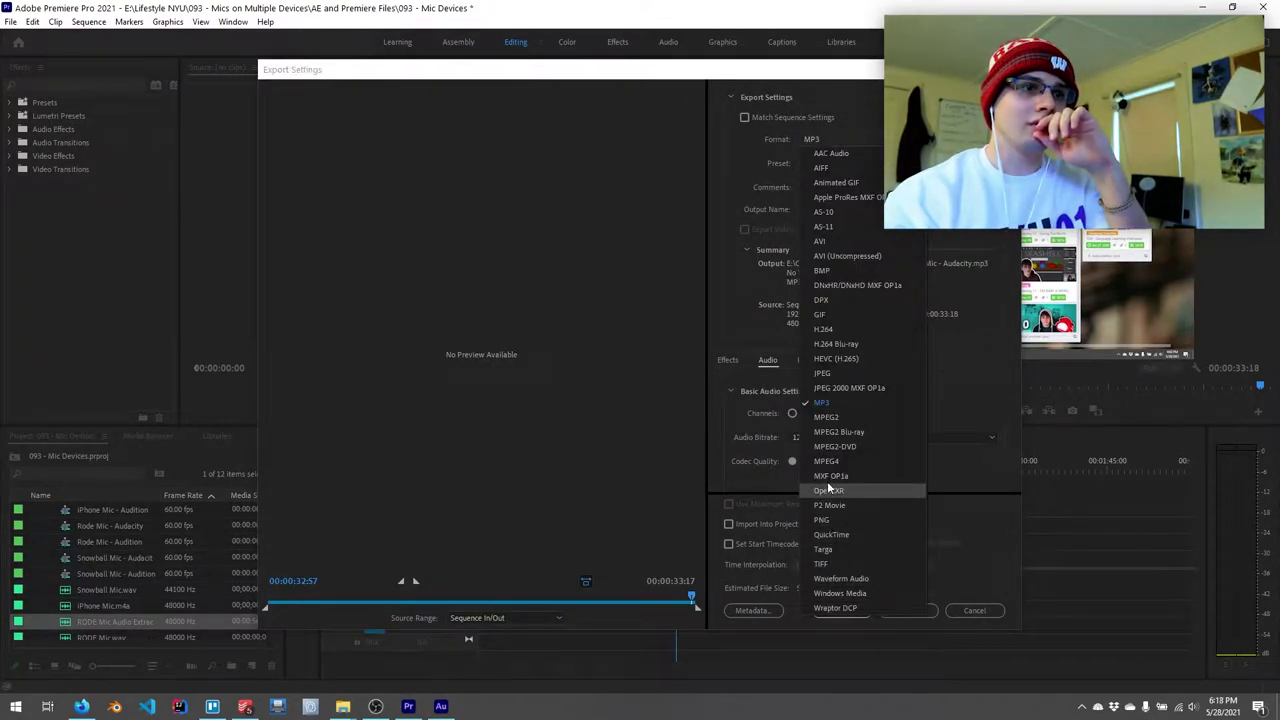
click(840, 578)
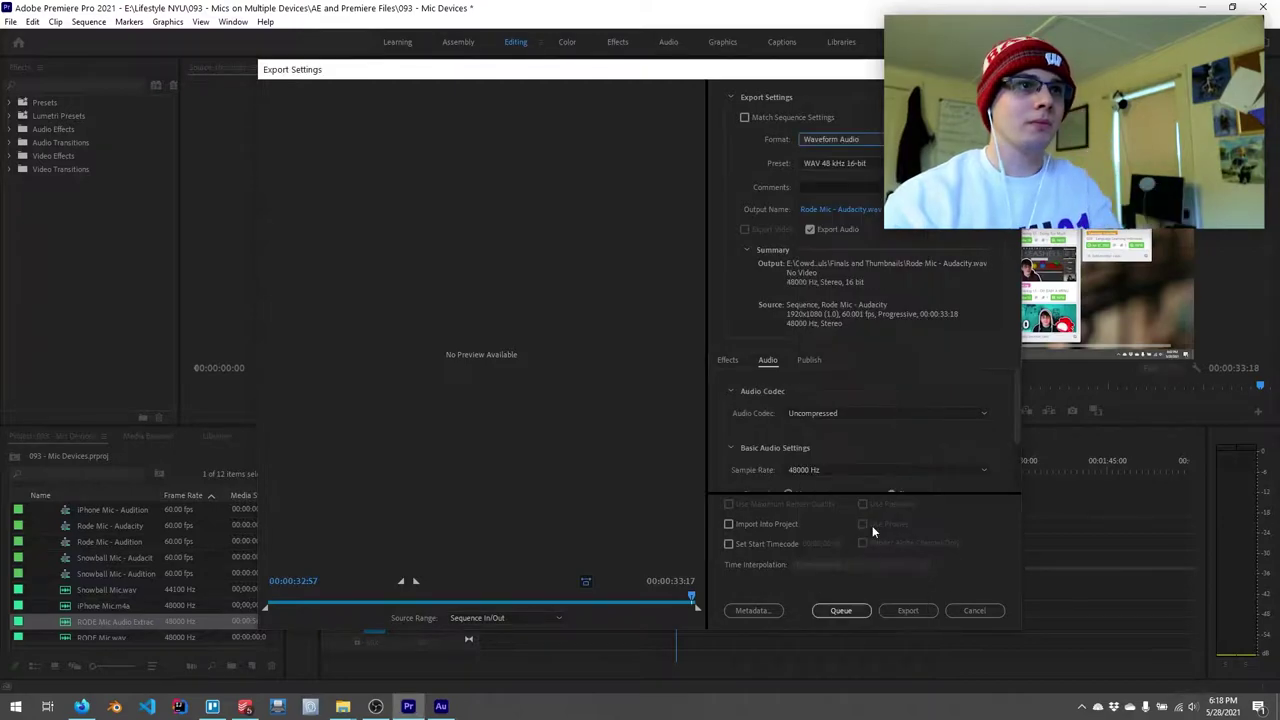
- Export the audio as "Rode Audio For Audacity" into the A-Roll folder of 093 - Mics on Multiple Devices
click(850, 209)
click(412, 113)
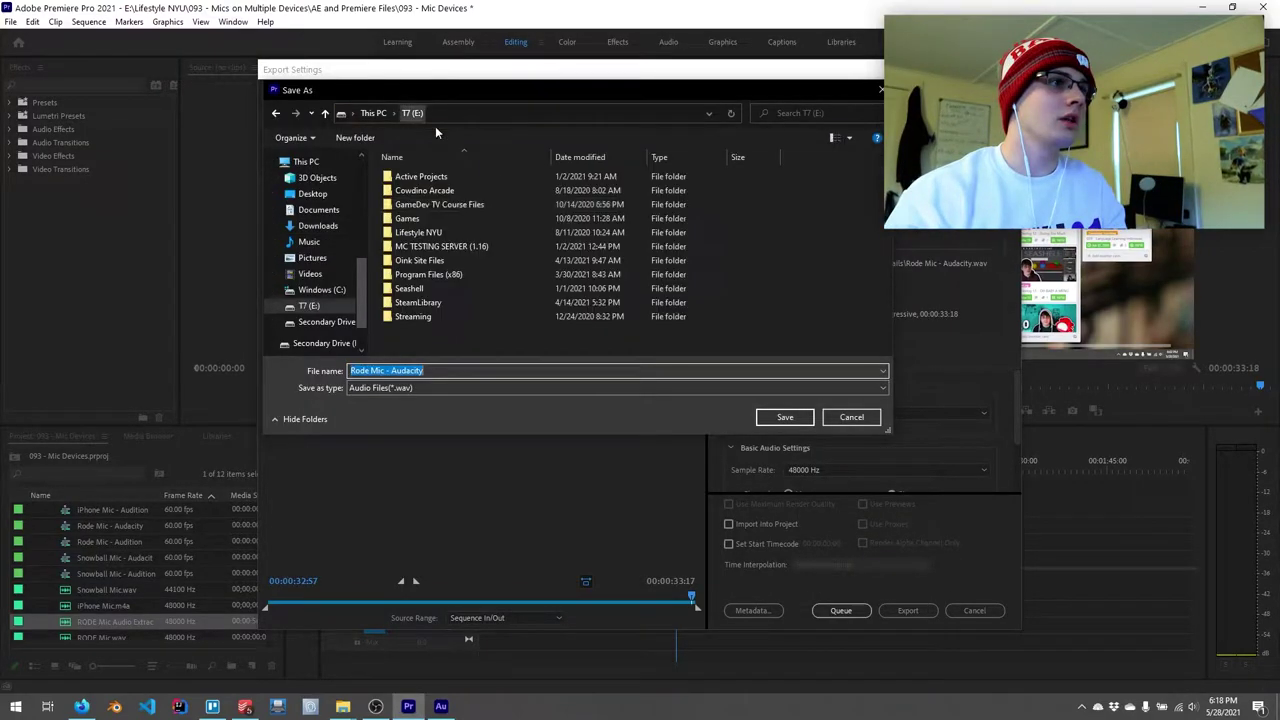
double_click(410, 246)
double_click(428, 205)
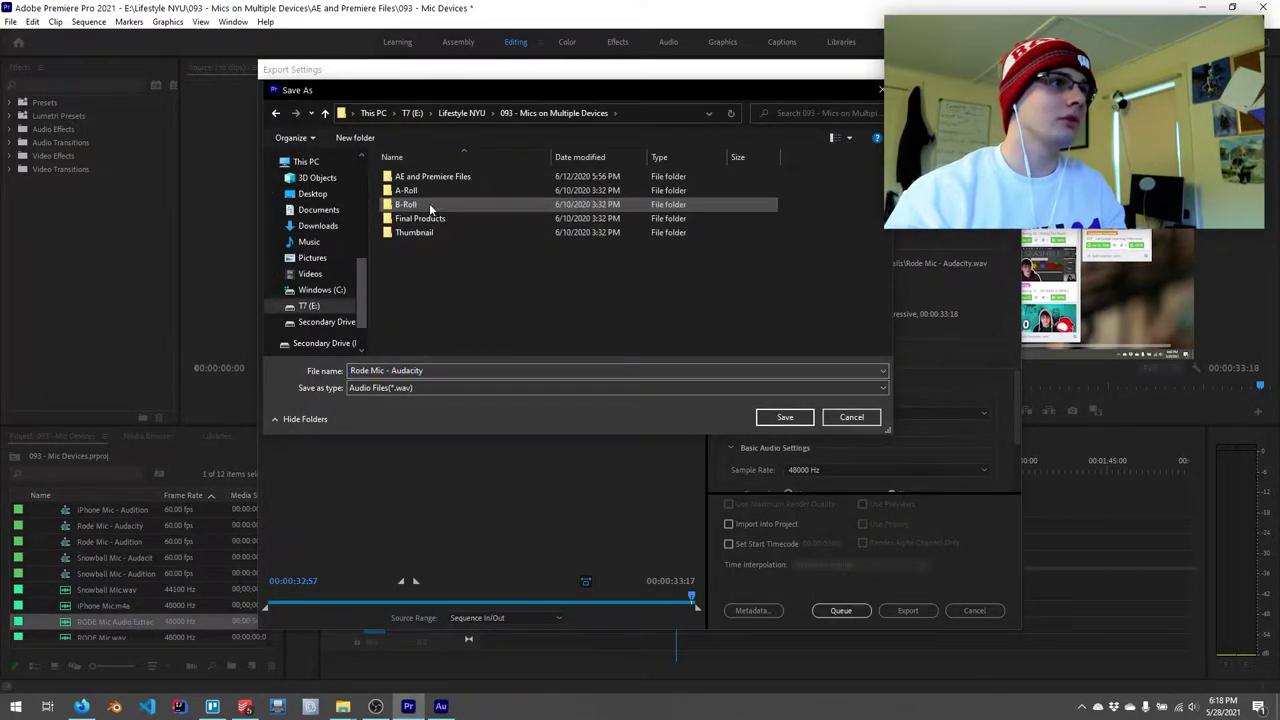
click(408, 192)
double_click(408, 192)
click(433, 370)
text(Rode Audio)
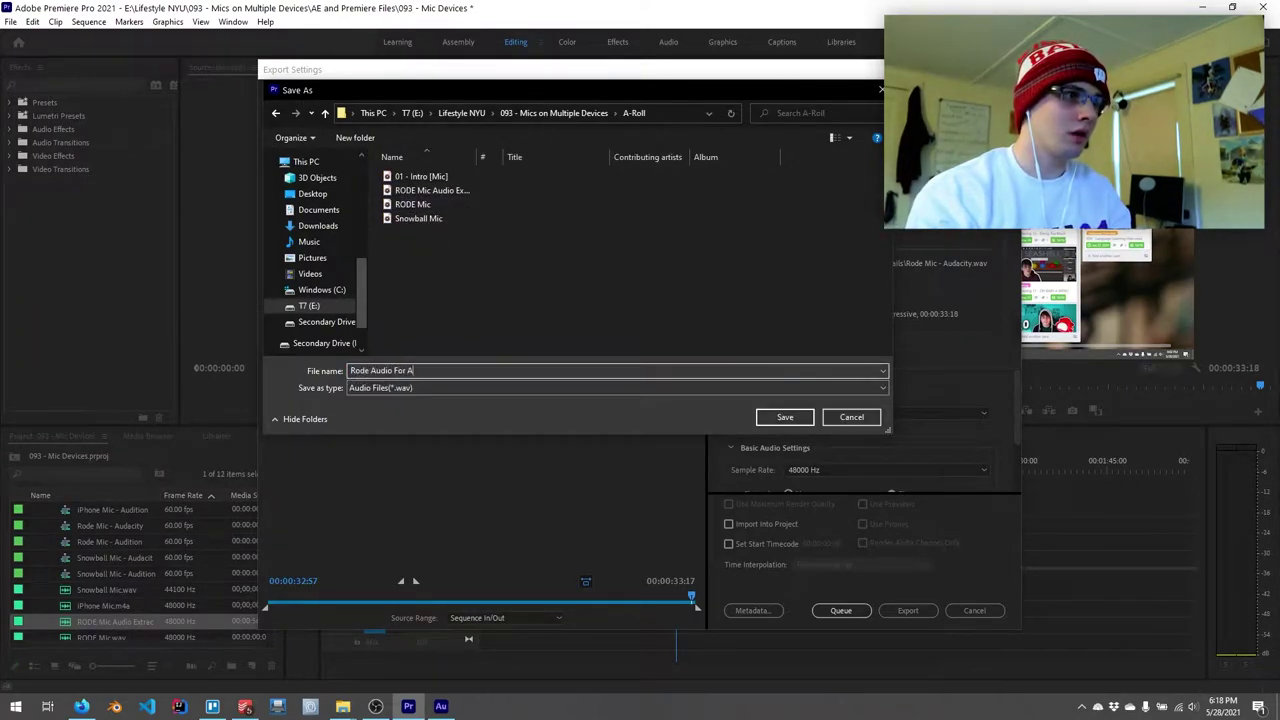
key(Return)
key(Return)
- Launch Audacity and bring up the A-Roll folder in File Explorer
key(super)
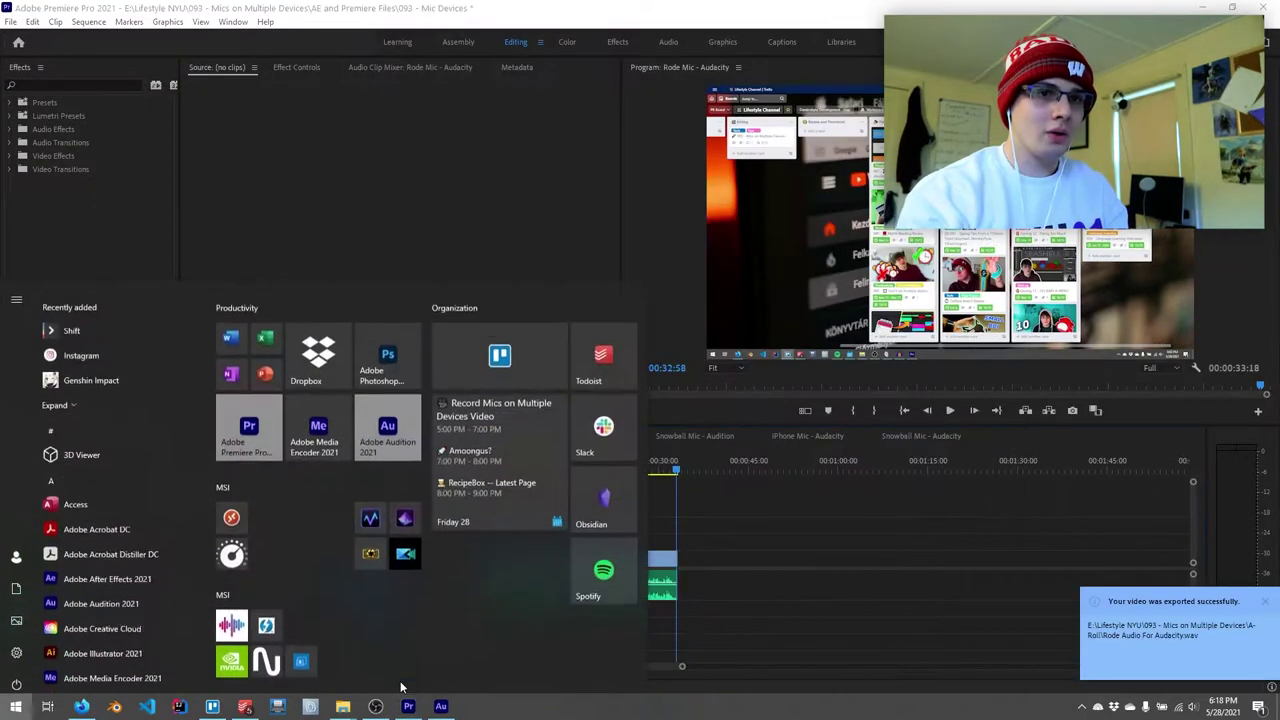
text(auda)
key(Return)
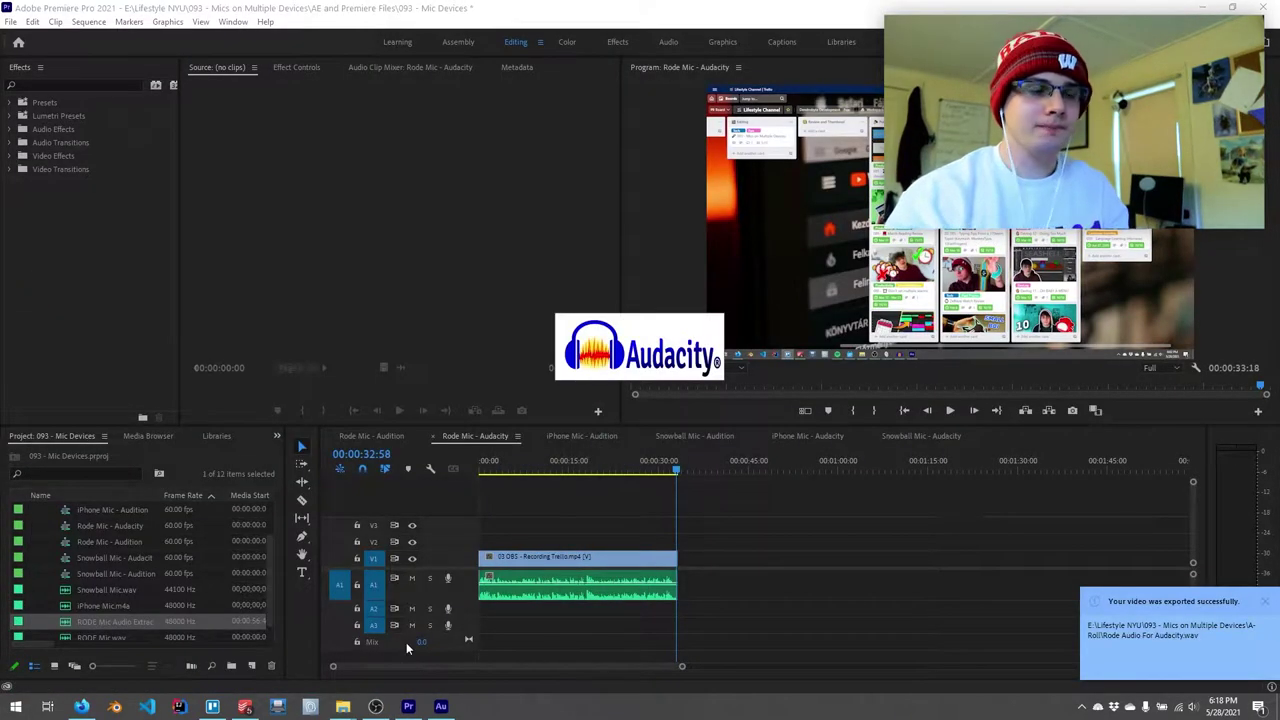
mouse_move(345, 702)
click(304, 658)
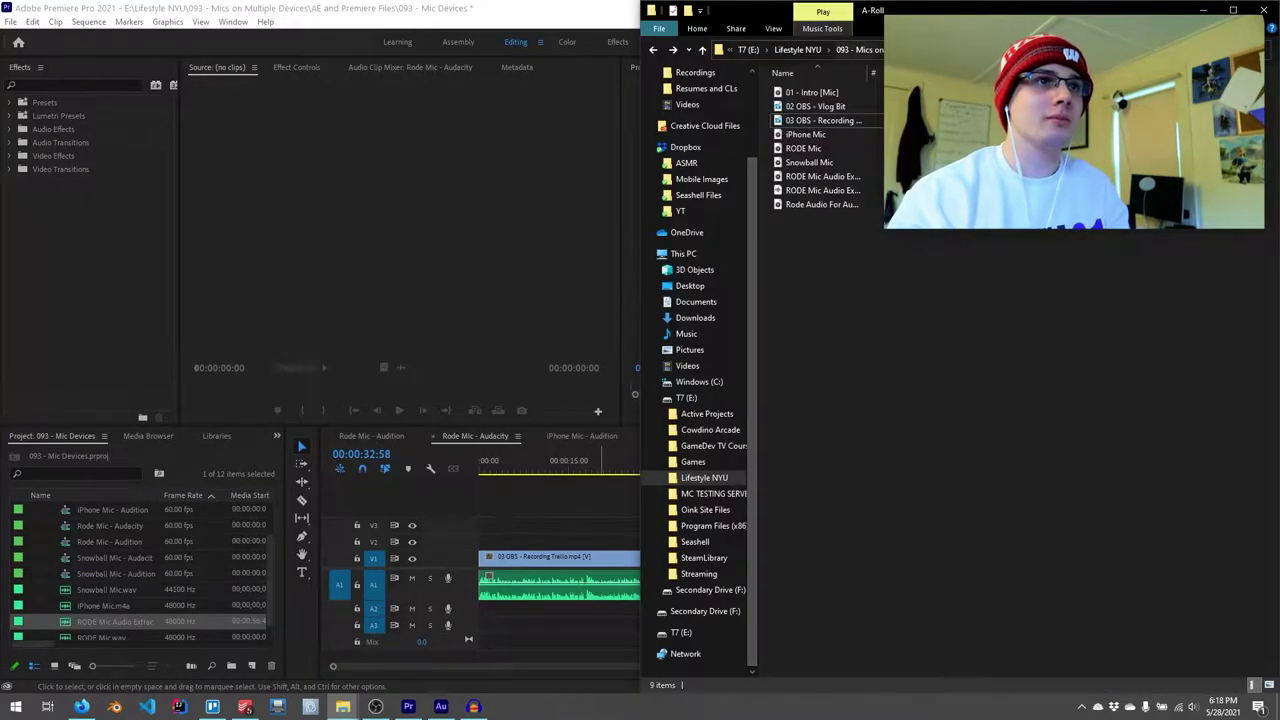
- Import "Rode Audio For Audacity" from the A-Roll folder into Audacity
drag(955, 12, 3, 25)
drag(200, 204, 848, 287)
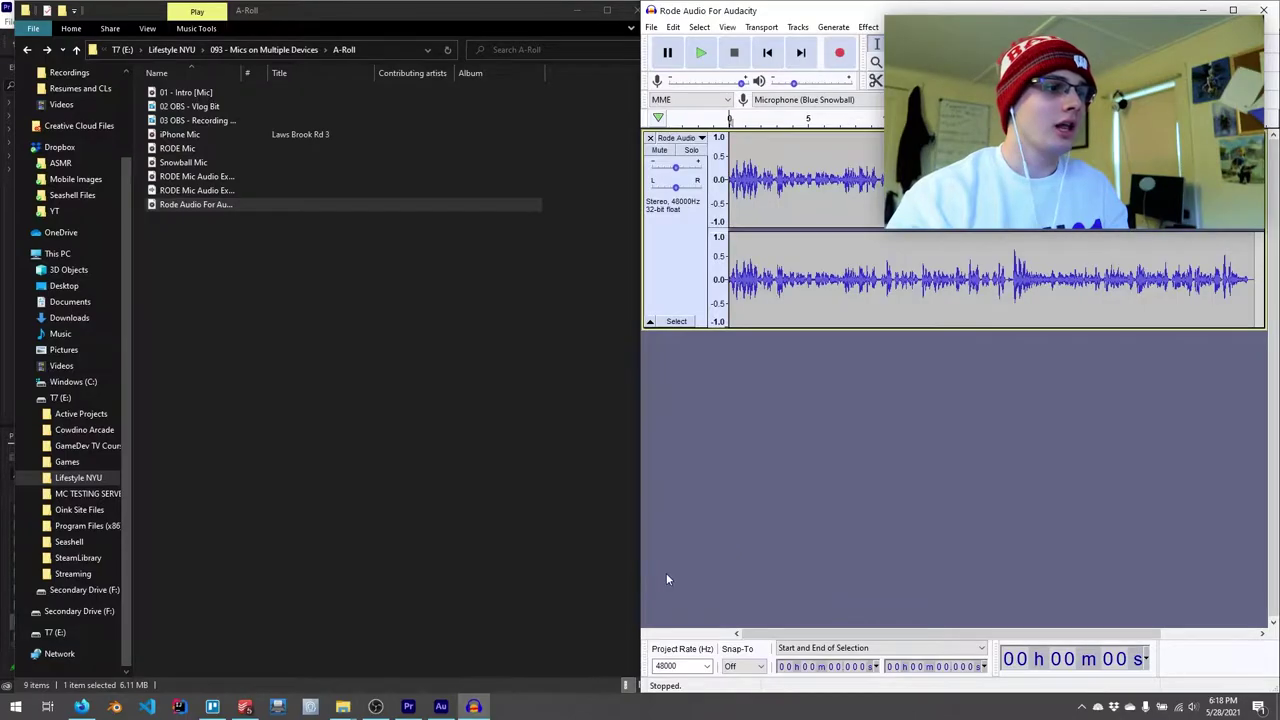
- Switch to Premiere Pro, save the 093 - Mic Devices project, and return to Audacity
click(414, 708)
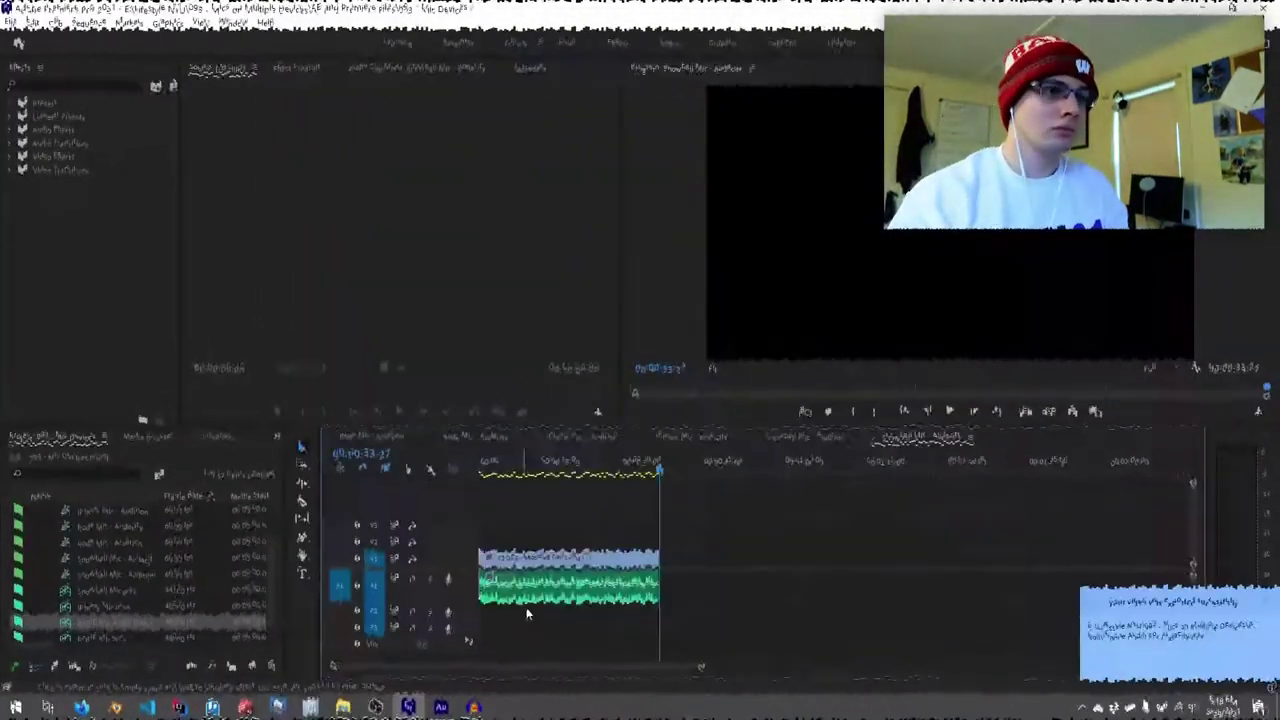
key(ctrl+s)
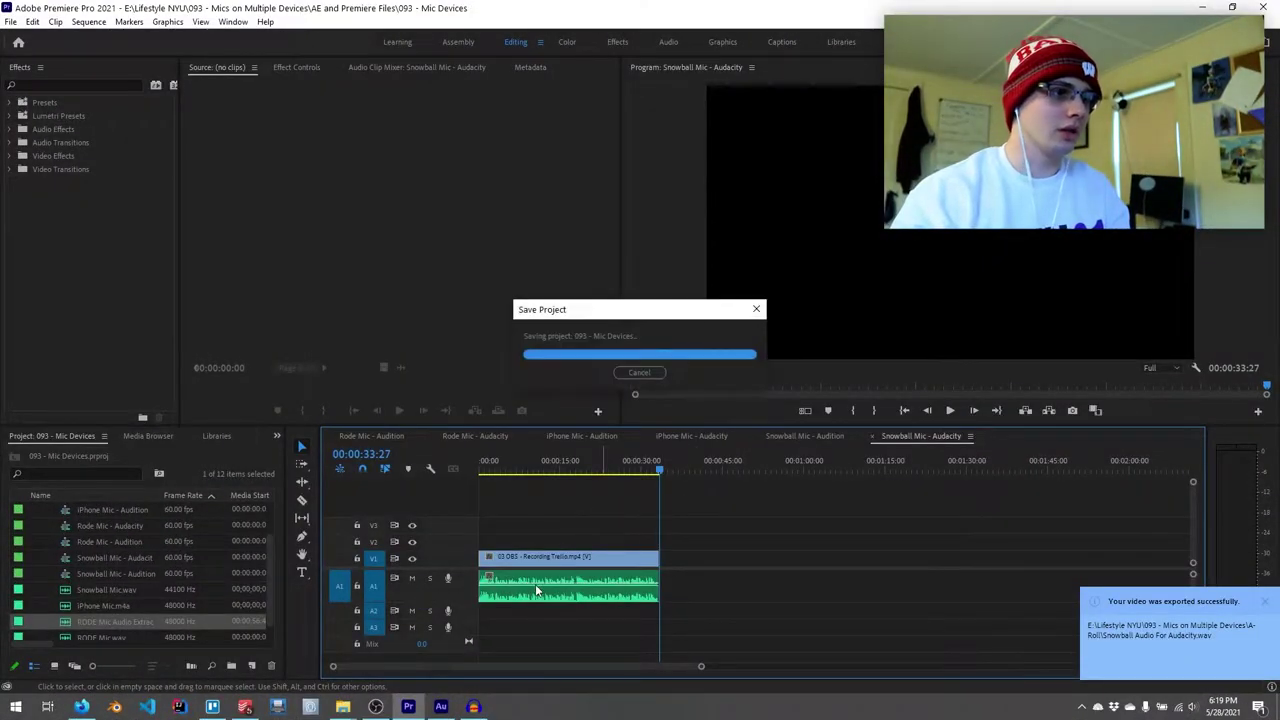
click(473, 707)
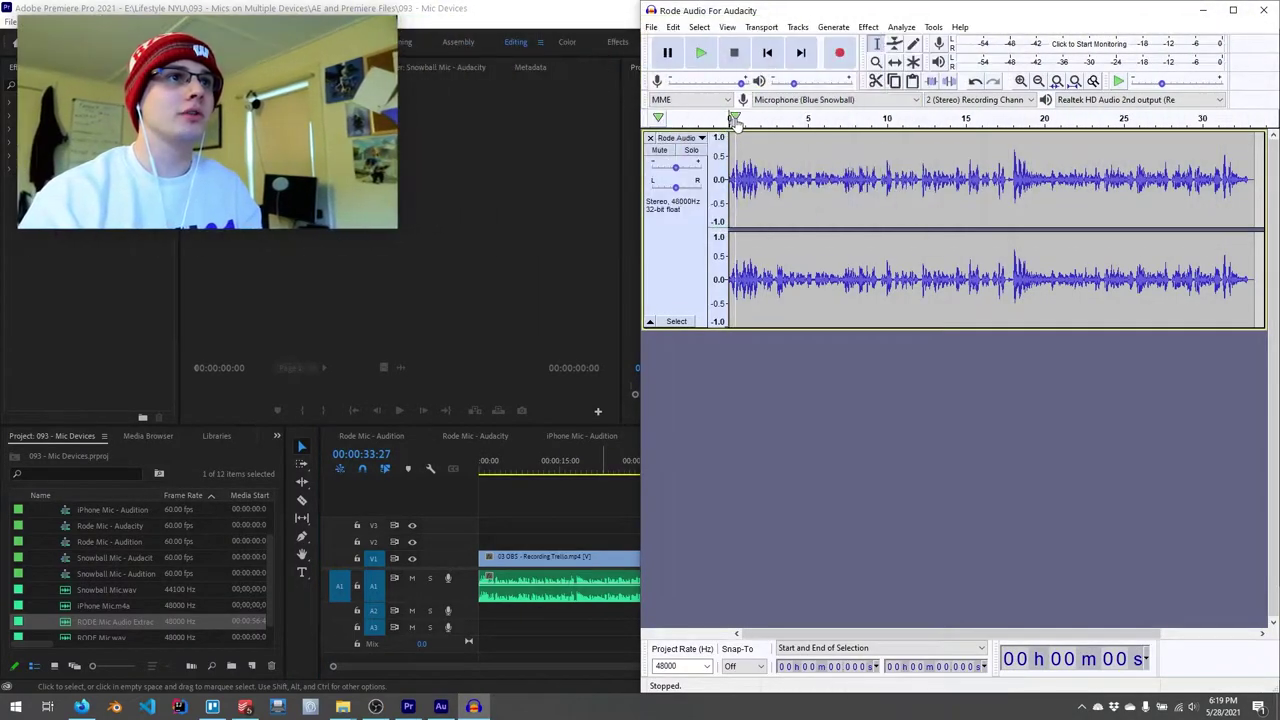
- Play the start of the Rode audio and raise the track's gain slightly
click(742, 117)
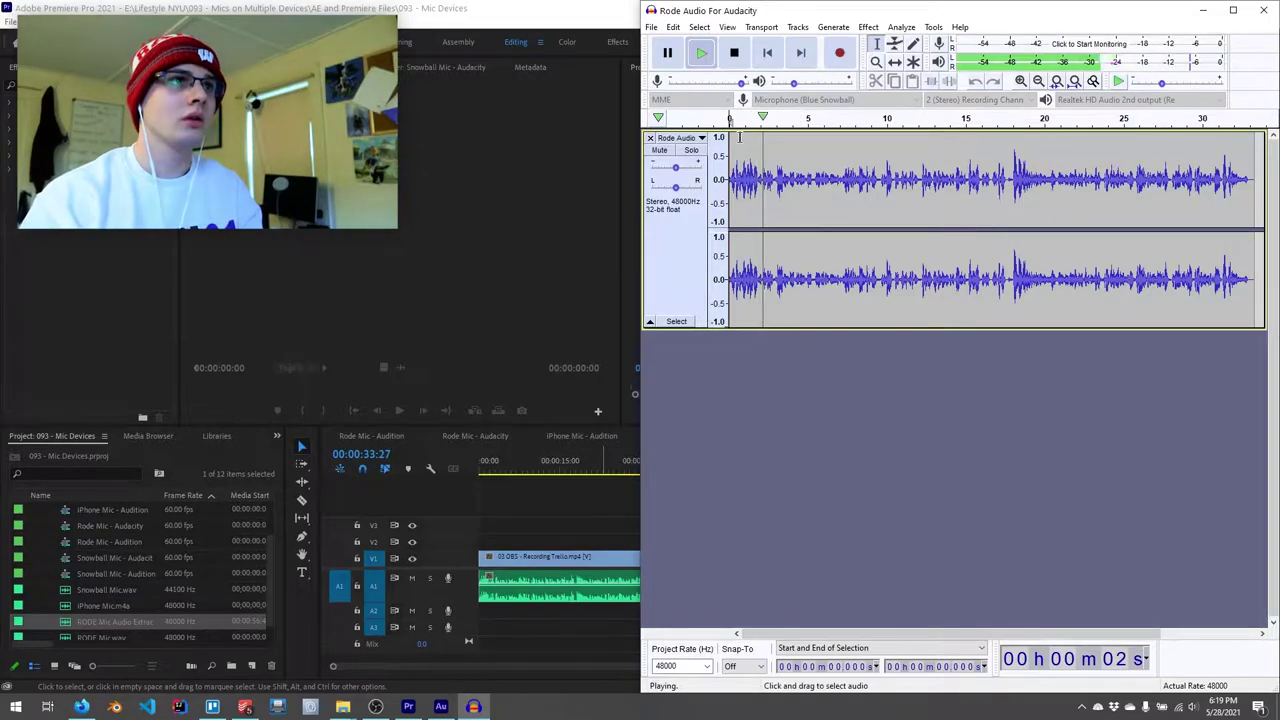
key(space)
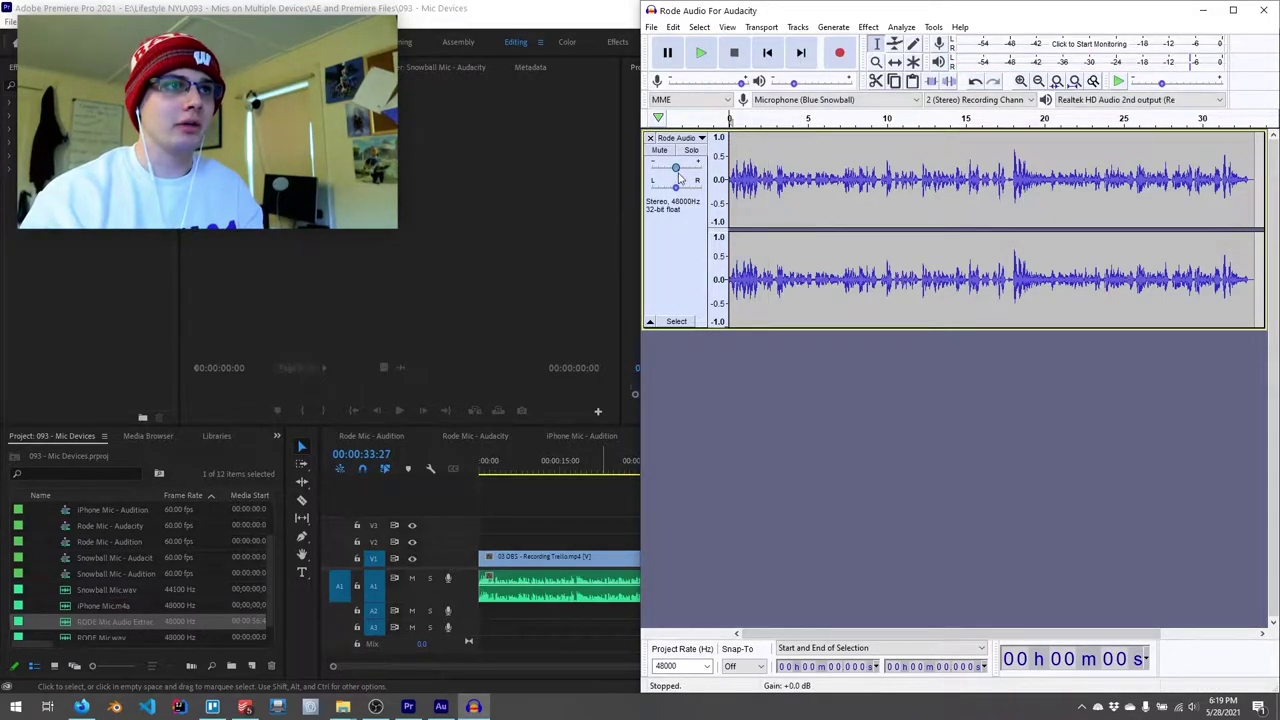
key(space)
drag(676, 168, 683, 172)
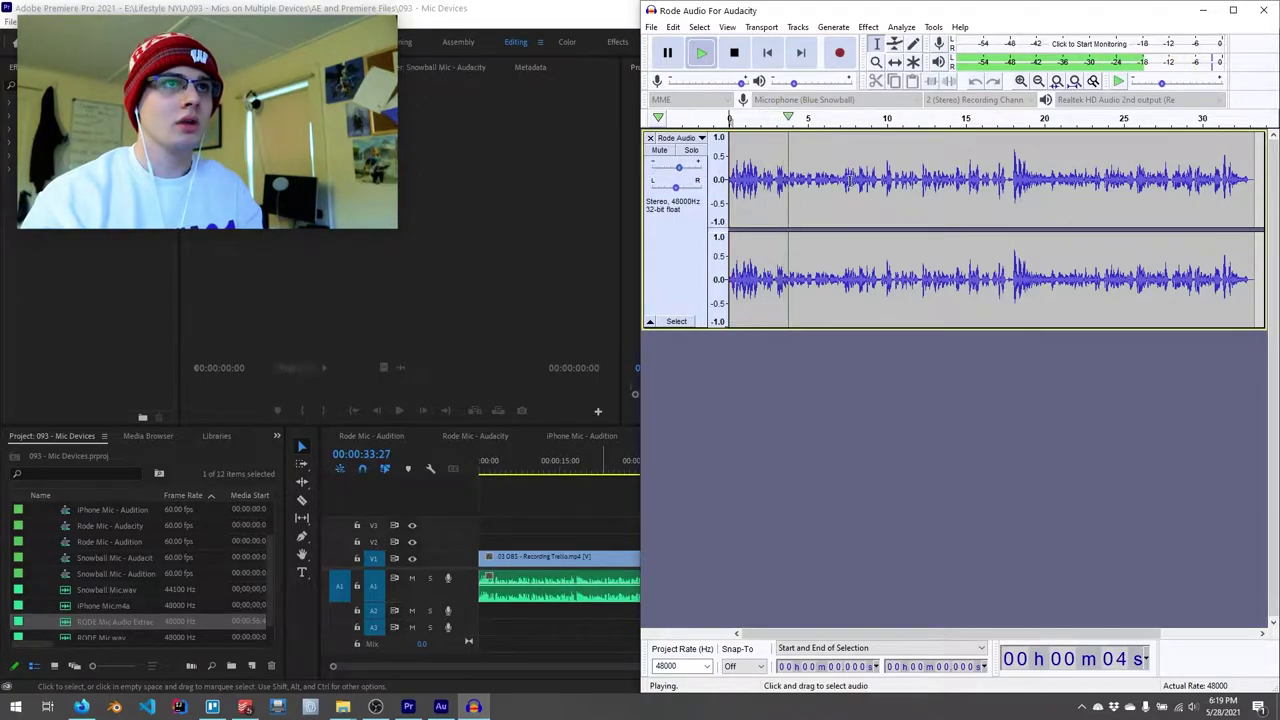
key(space)
- Try to run Noise Reduction on the Rode audio without a selection
click(868, 27)
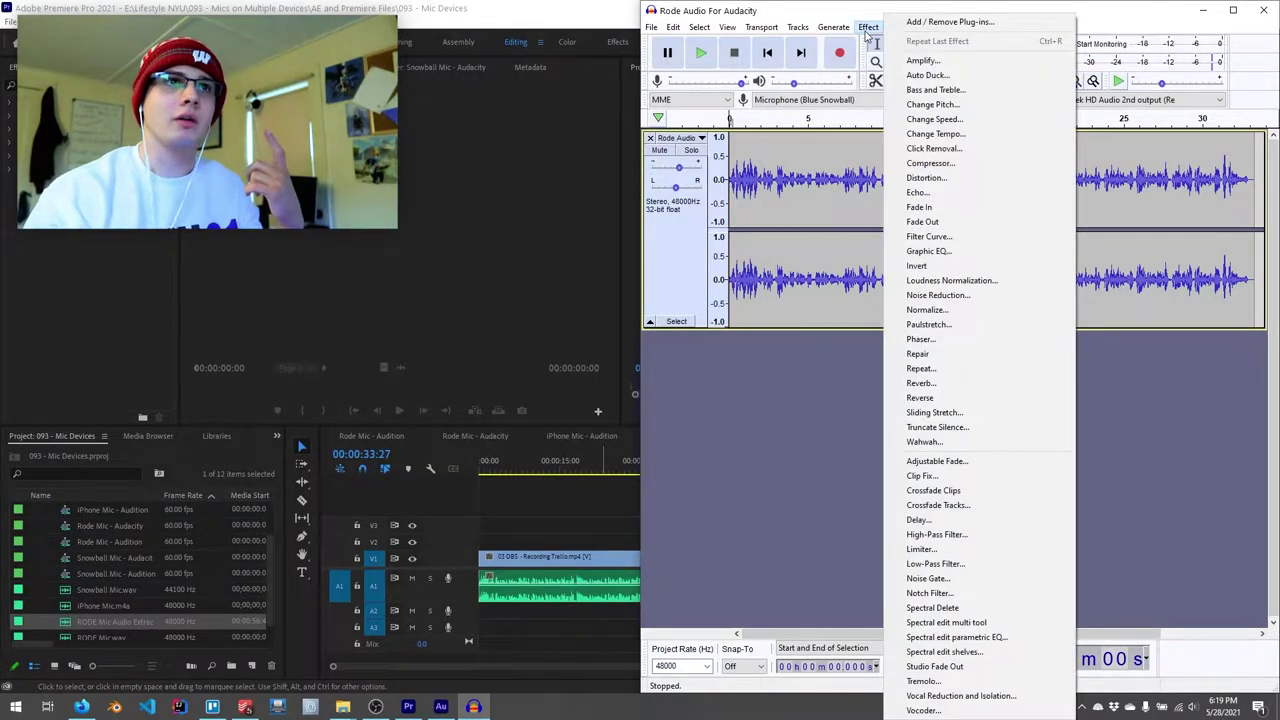
click(972, 303)
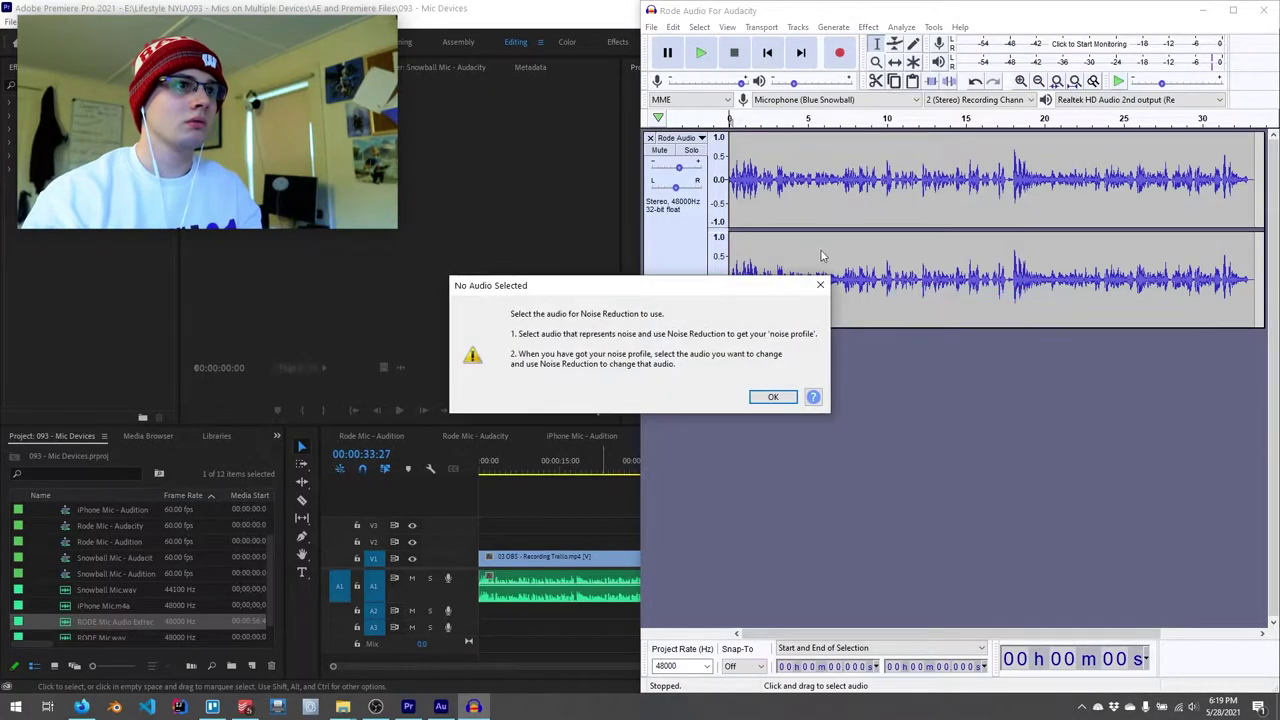
click(773, 398)
click(866, 27)
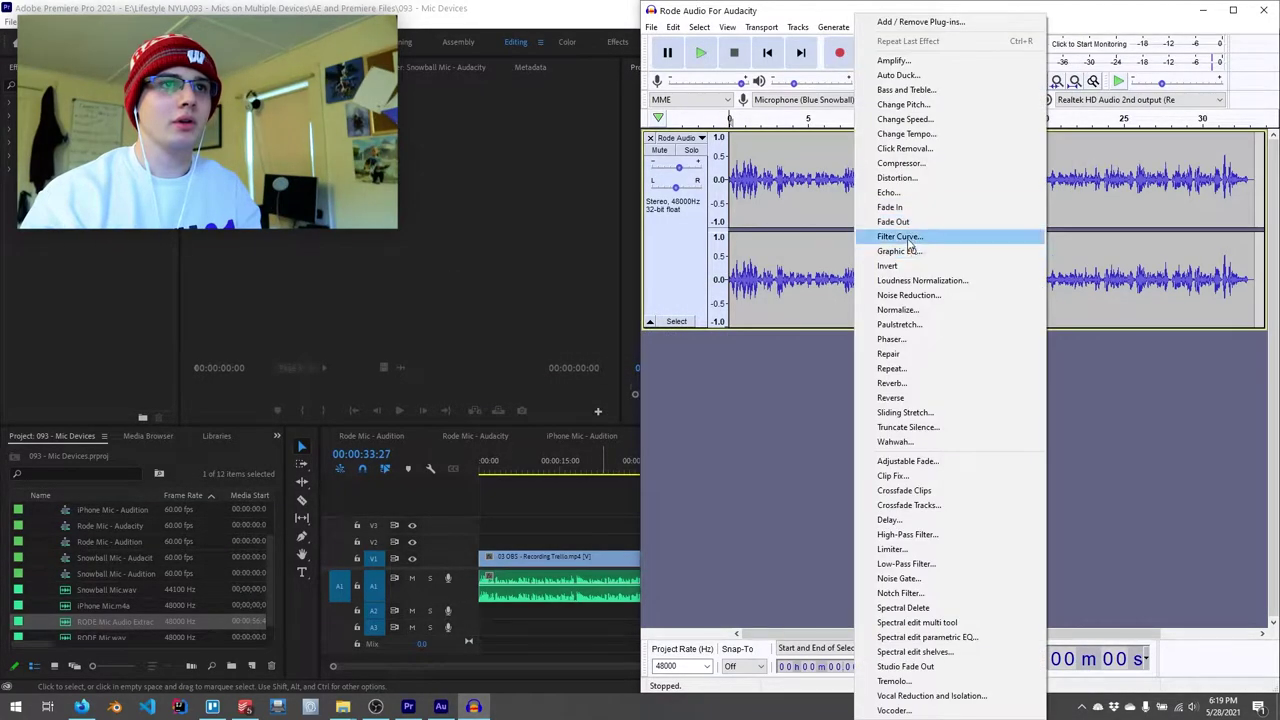
click(772, 252)
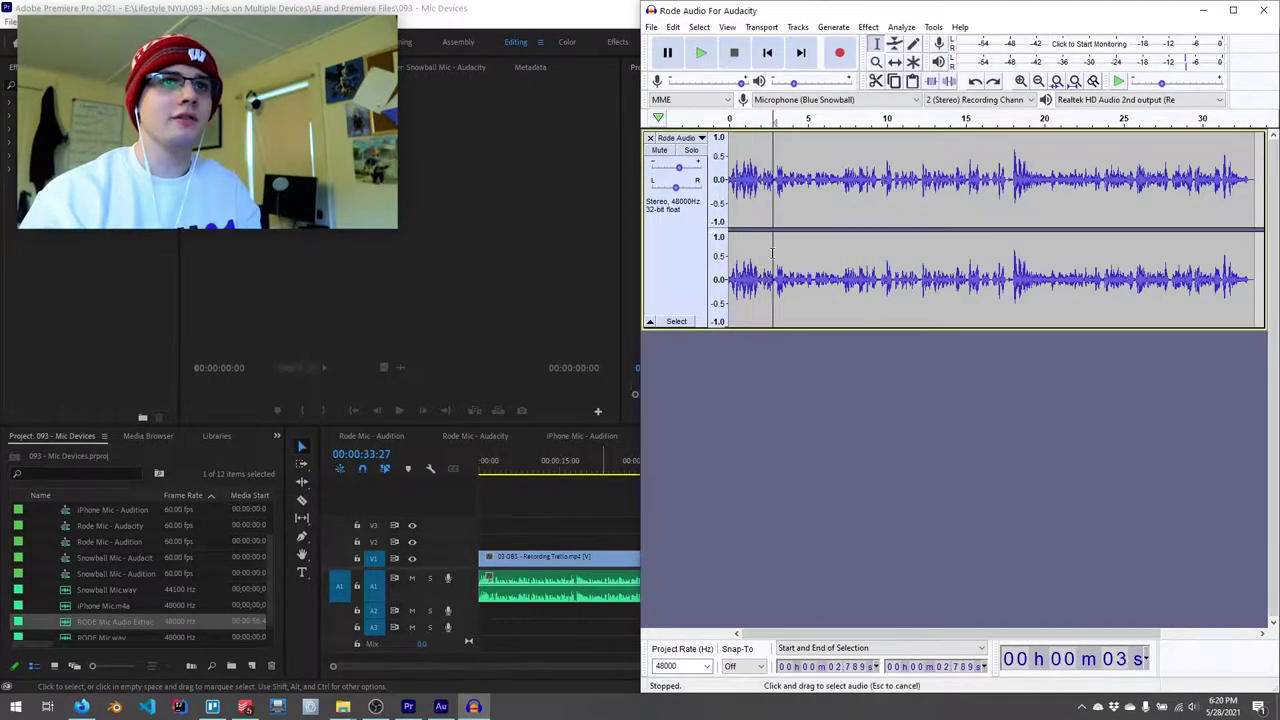
click(880, 165)
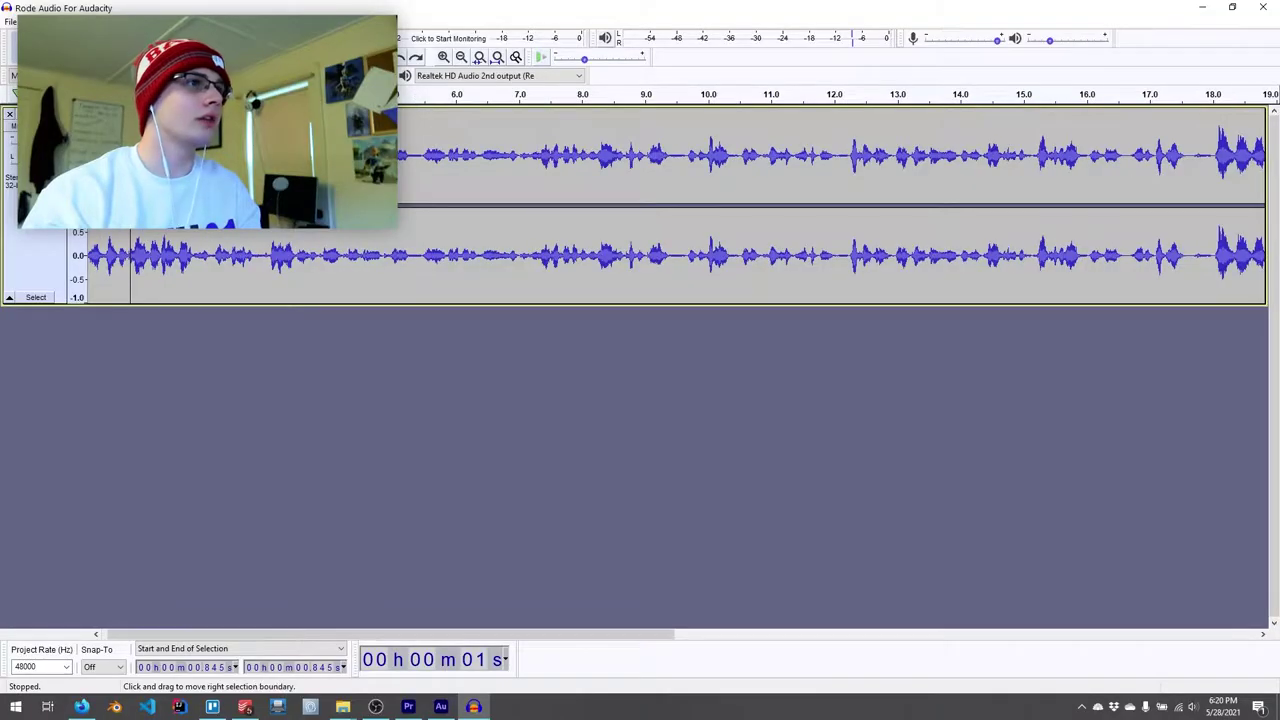
- Play the track from about 2.6 s and select the quiet gap from about 9.40 to 9.67 s
scroll(130, 255, up, 2)
click(224, 176)
key(space)
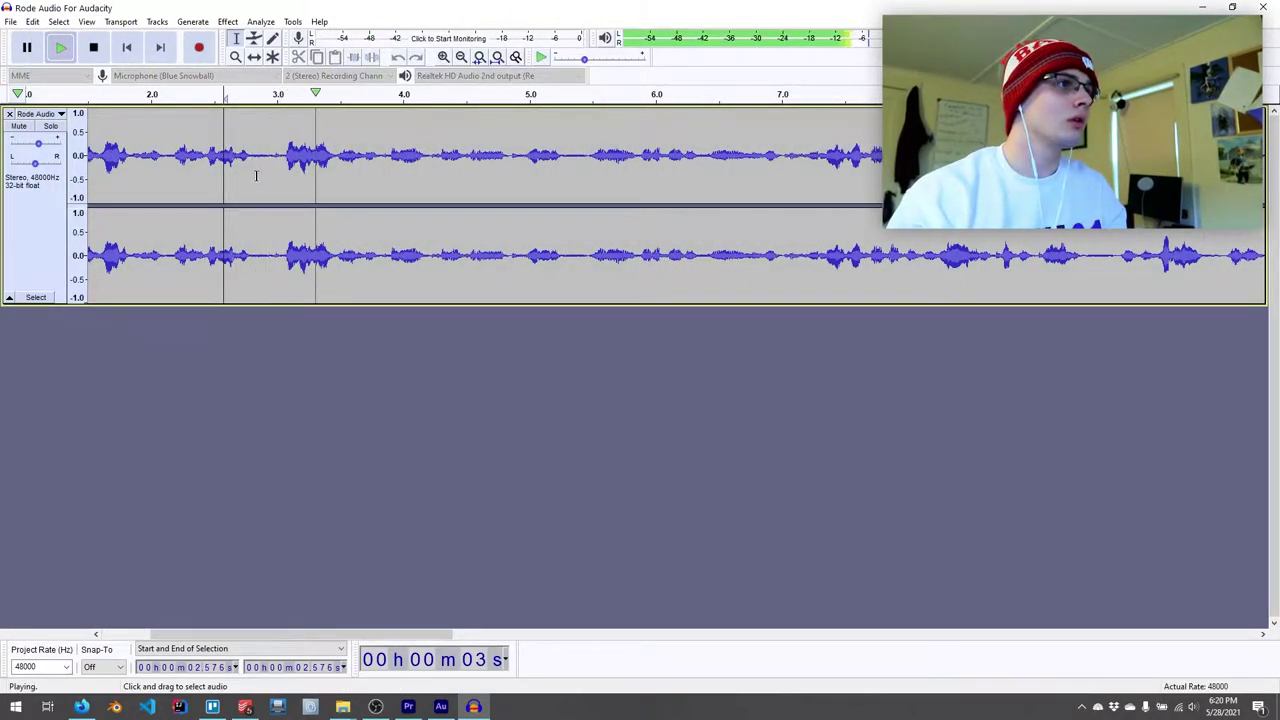
key(space)
drag(1084, 290, 1118, 290)
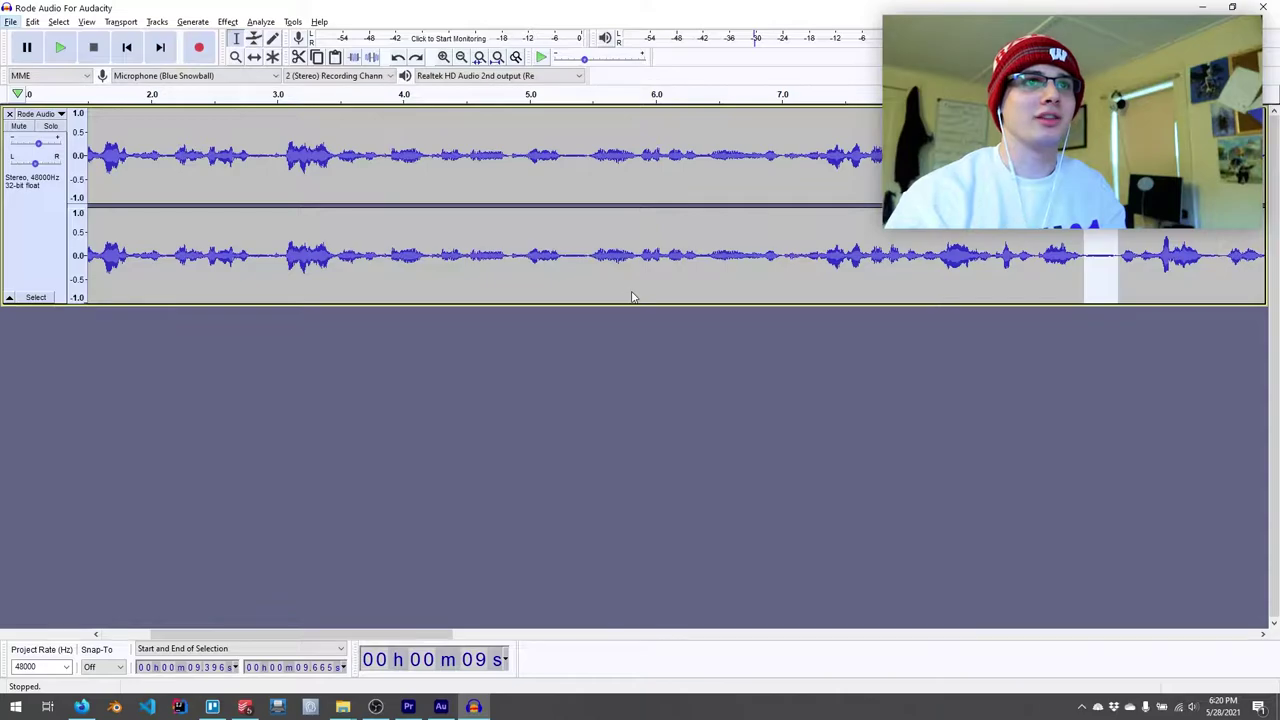
- Select the quiet gap from about 17.59 to 17.68 s and capture it as the Noise Reduction profile
scroll(511, 321, down, 2)
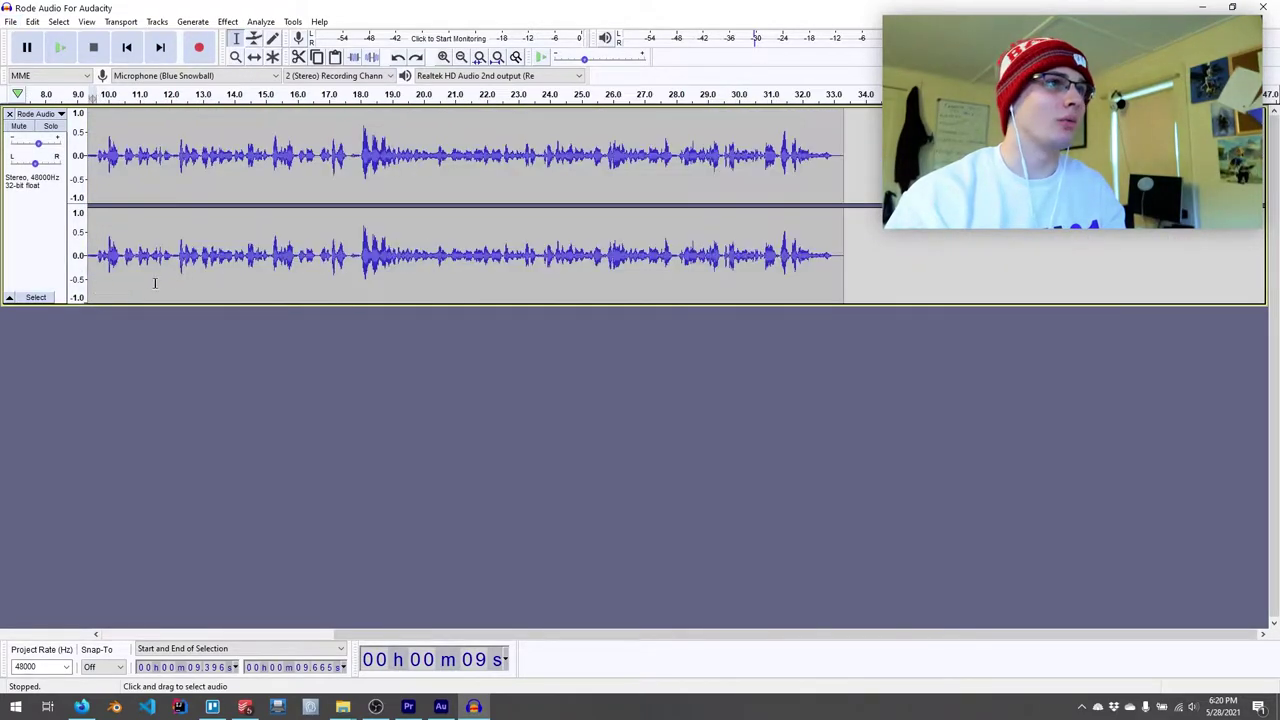
key(ctrl+1)
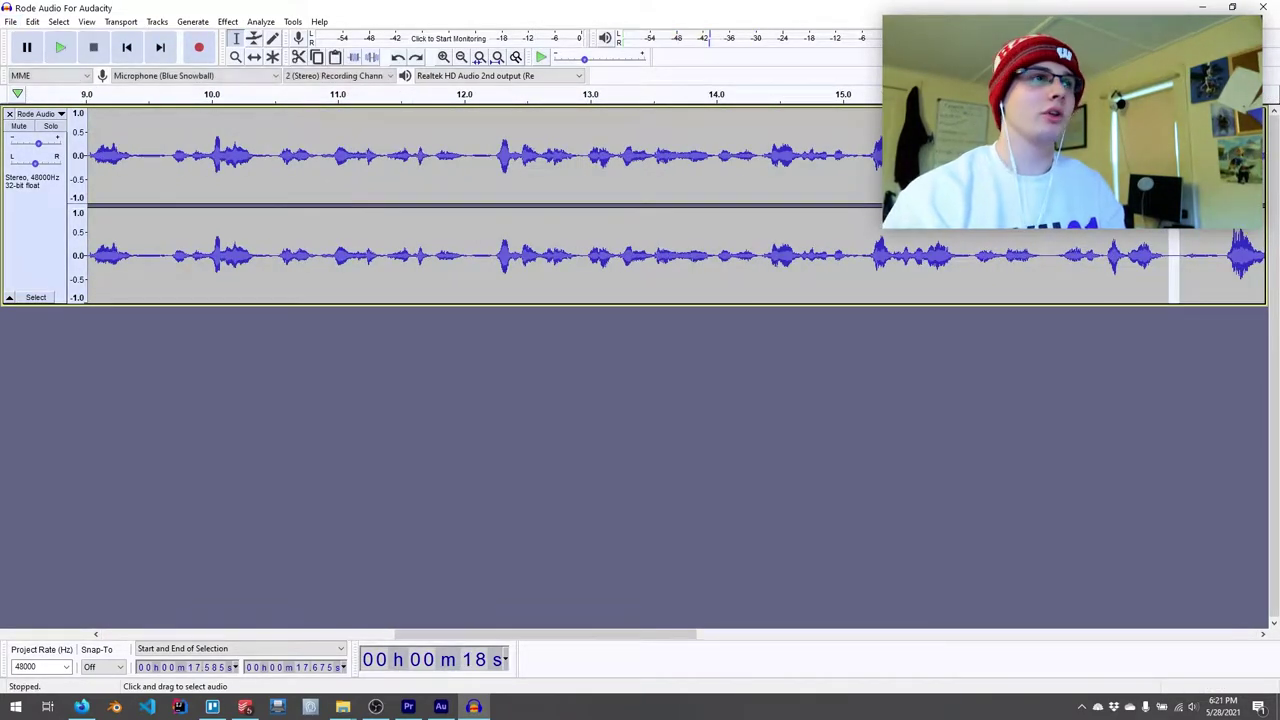
click(205, 22)
mouse_move(227, 22)
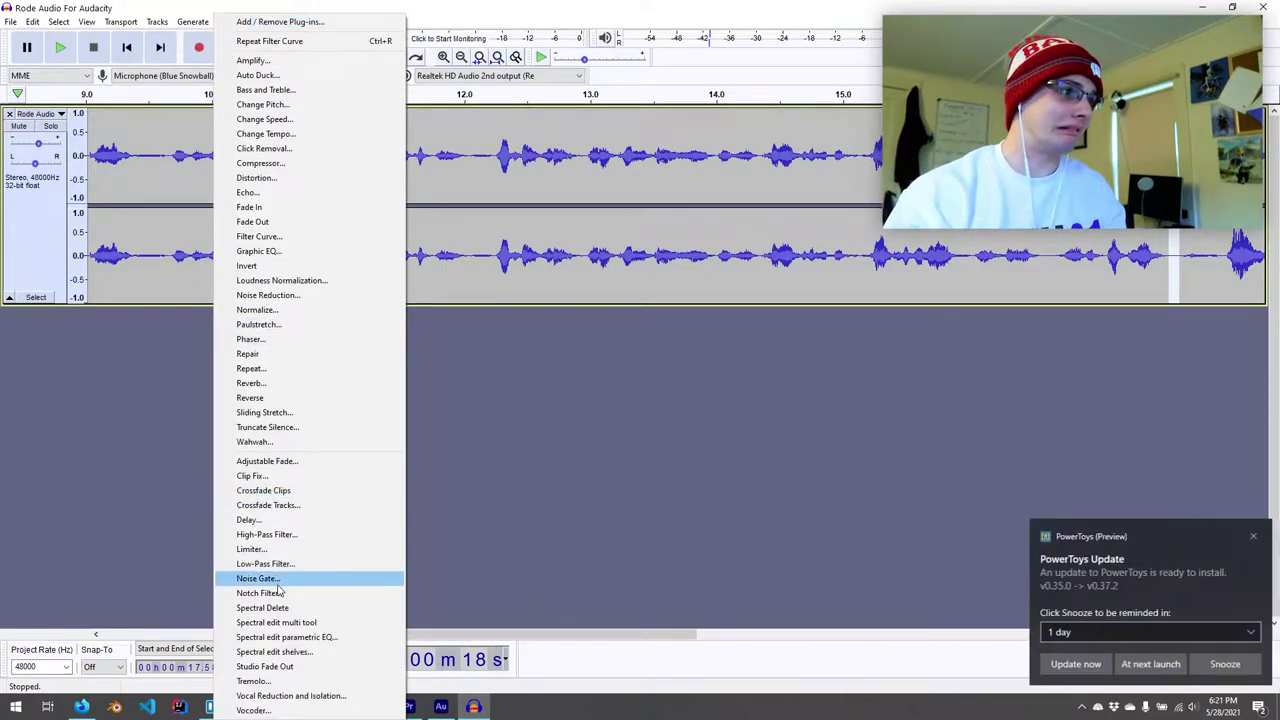
click(295, 5)
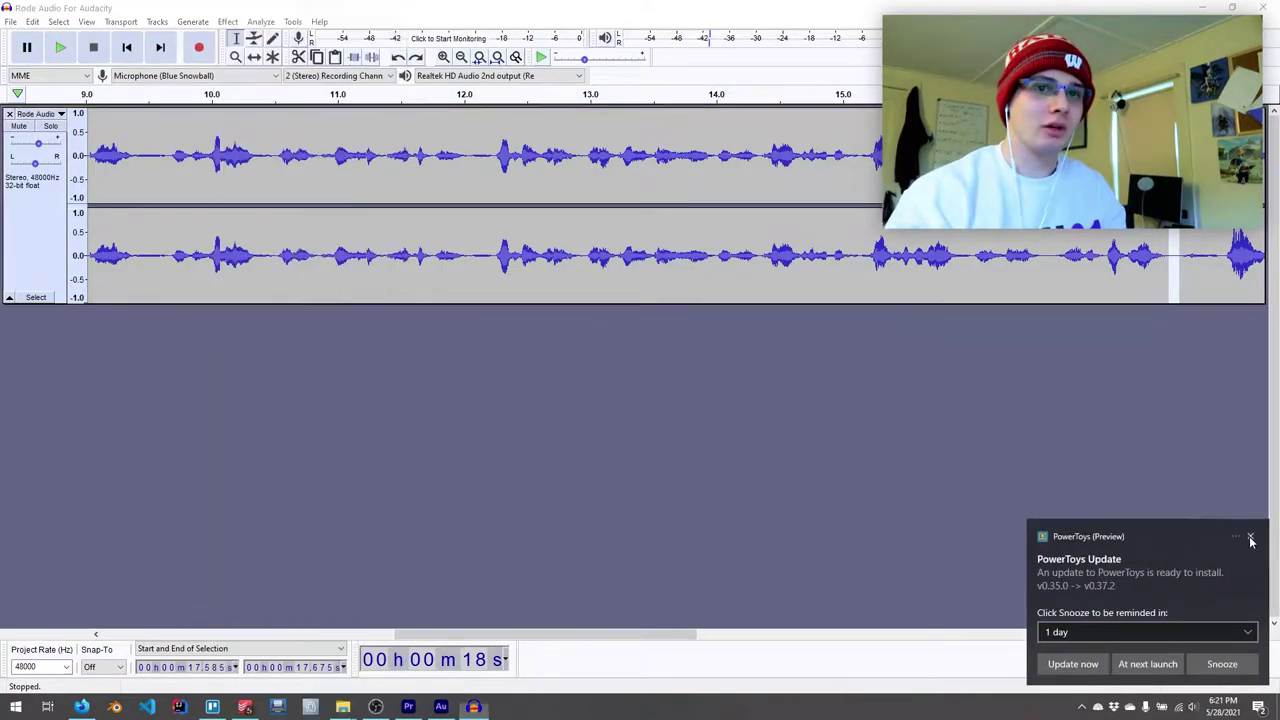
click(233, 22)
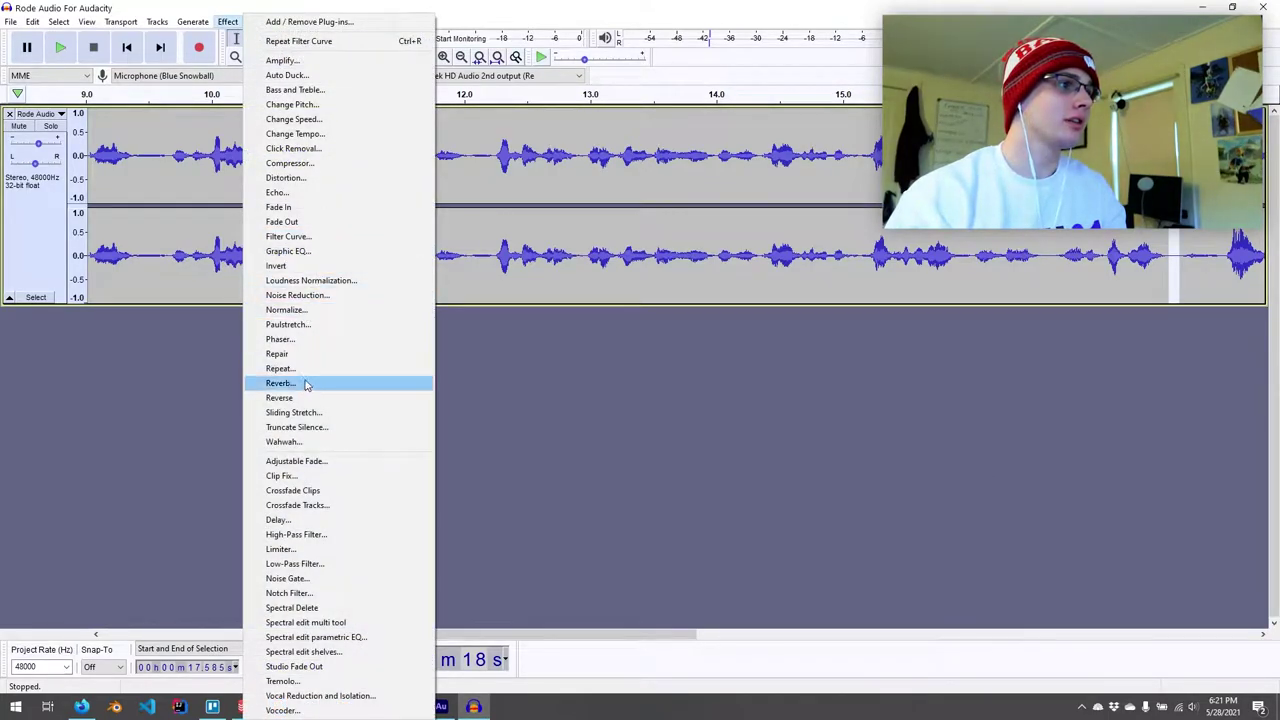
click(304, 297)
click(639, 286)
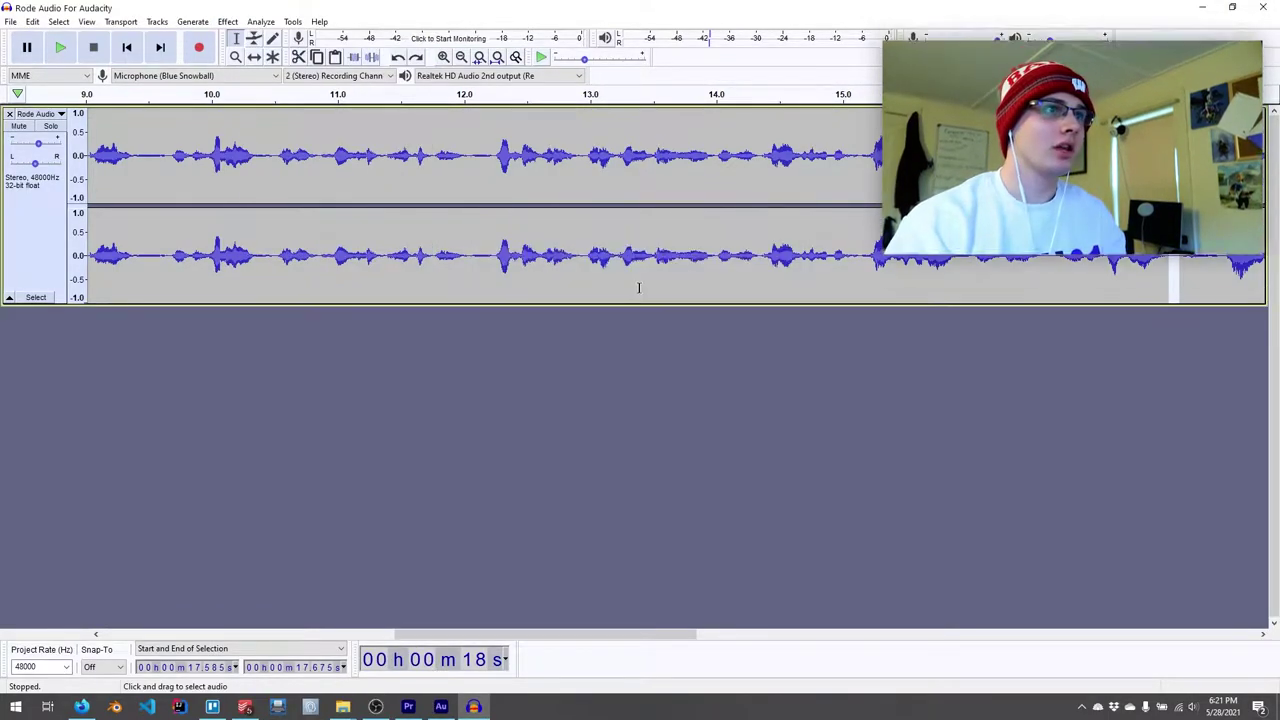
click(228, 22)
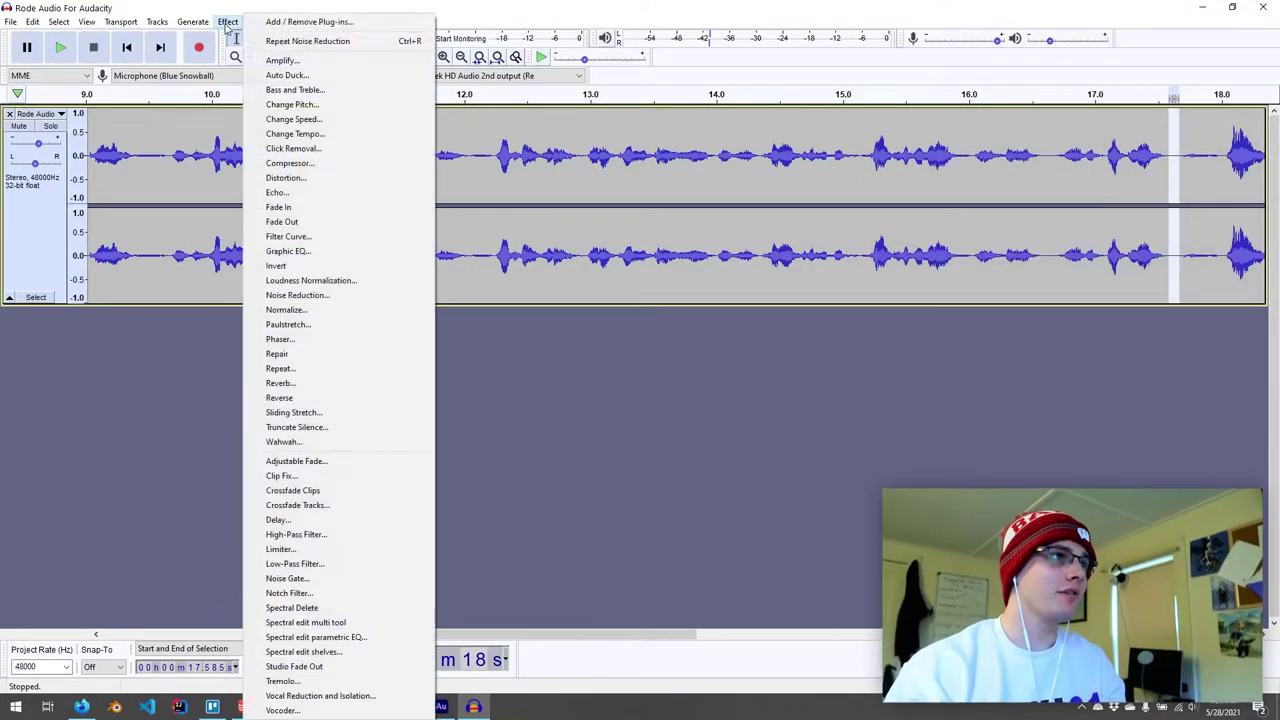
click(305, 297)
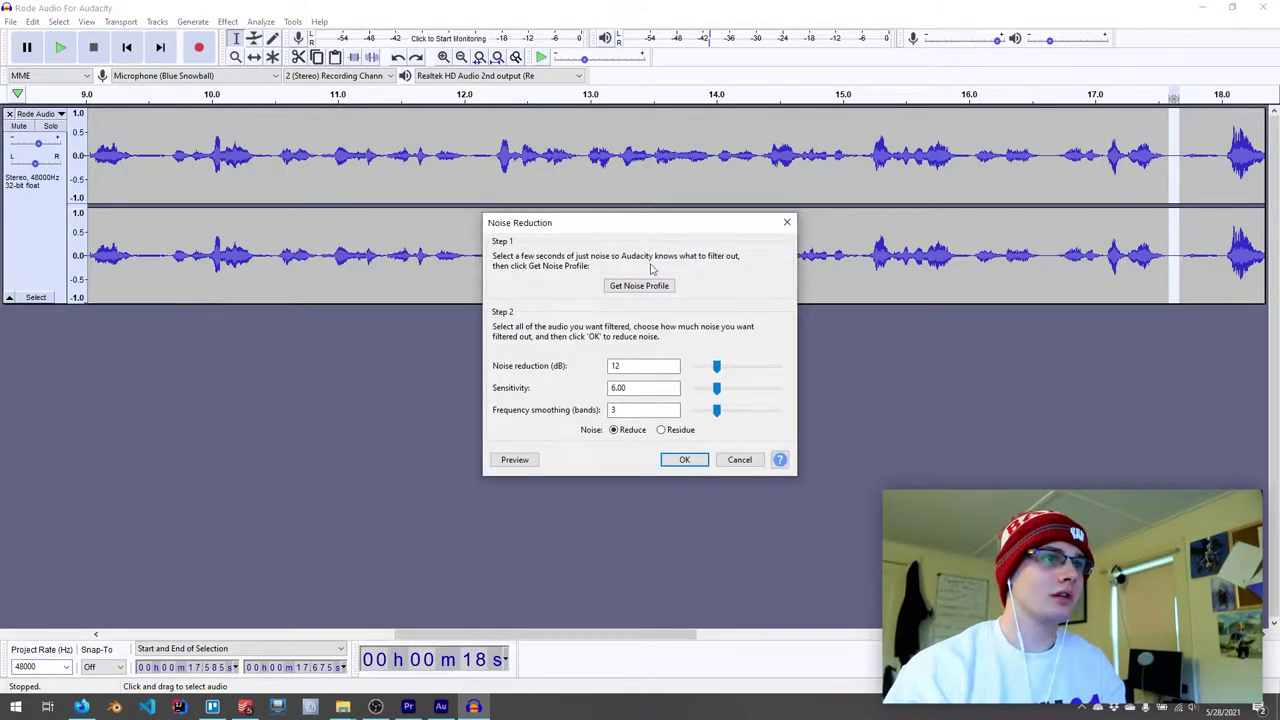
click(740, 460)
- Apply Noise Reduction to the whole track with 21 dB reduction, sensitivity 4.50 and 3 frequency smoothing bands
click(592, 200)
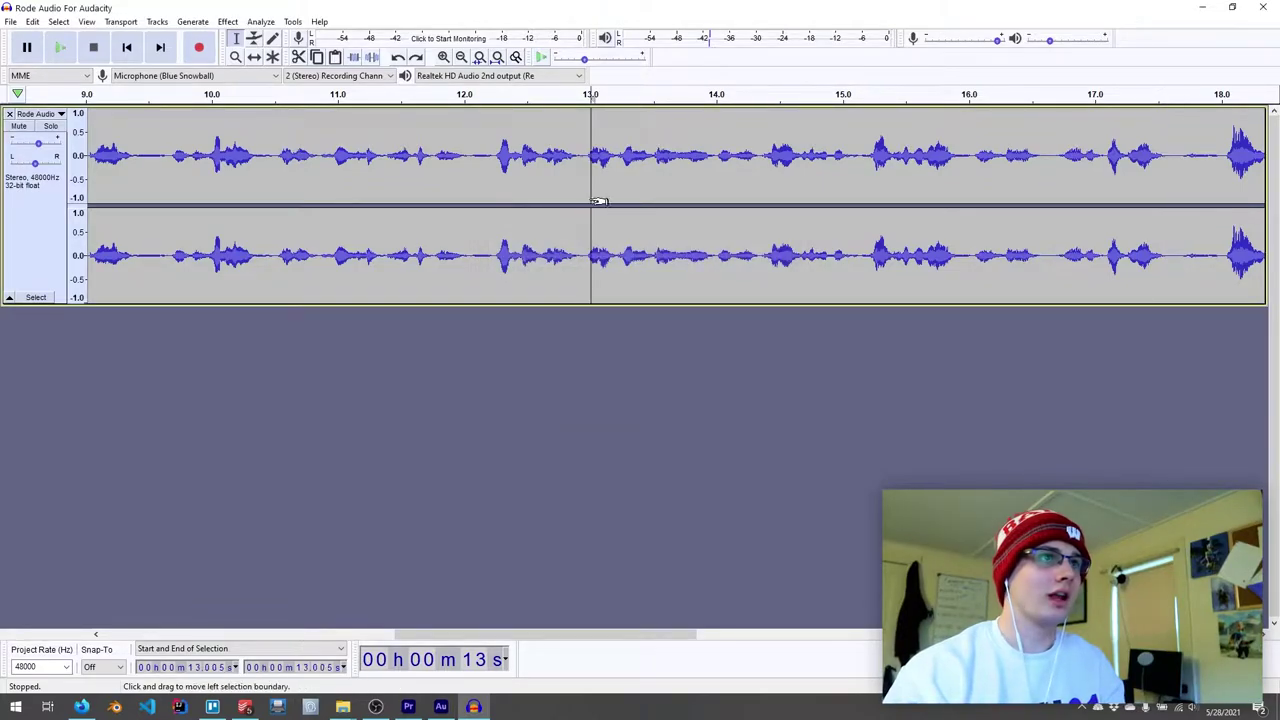
key(ctrl+a)
click(228, 21)
click(305, 297)
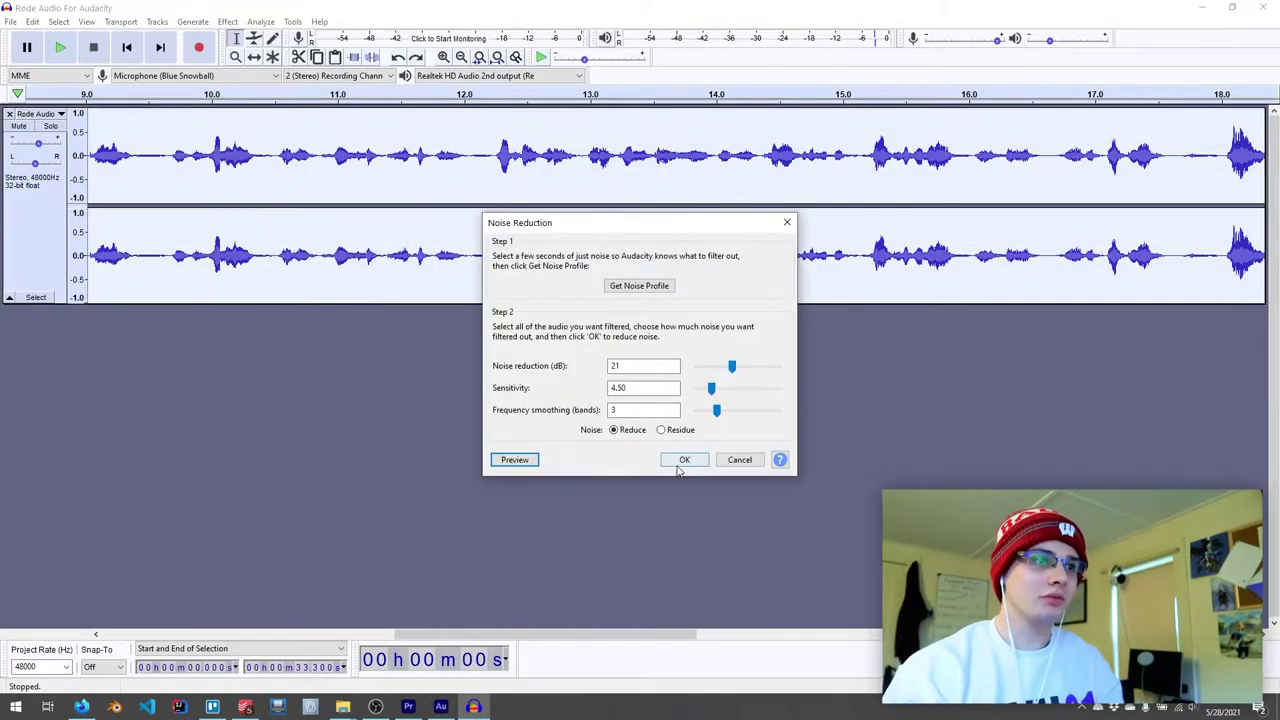
click(684, 460)
- Play the noise-reduced audio from about 11 s
click(410, 190)
click(333, 178)
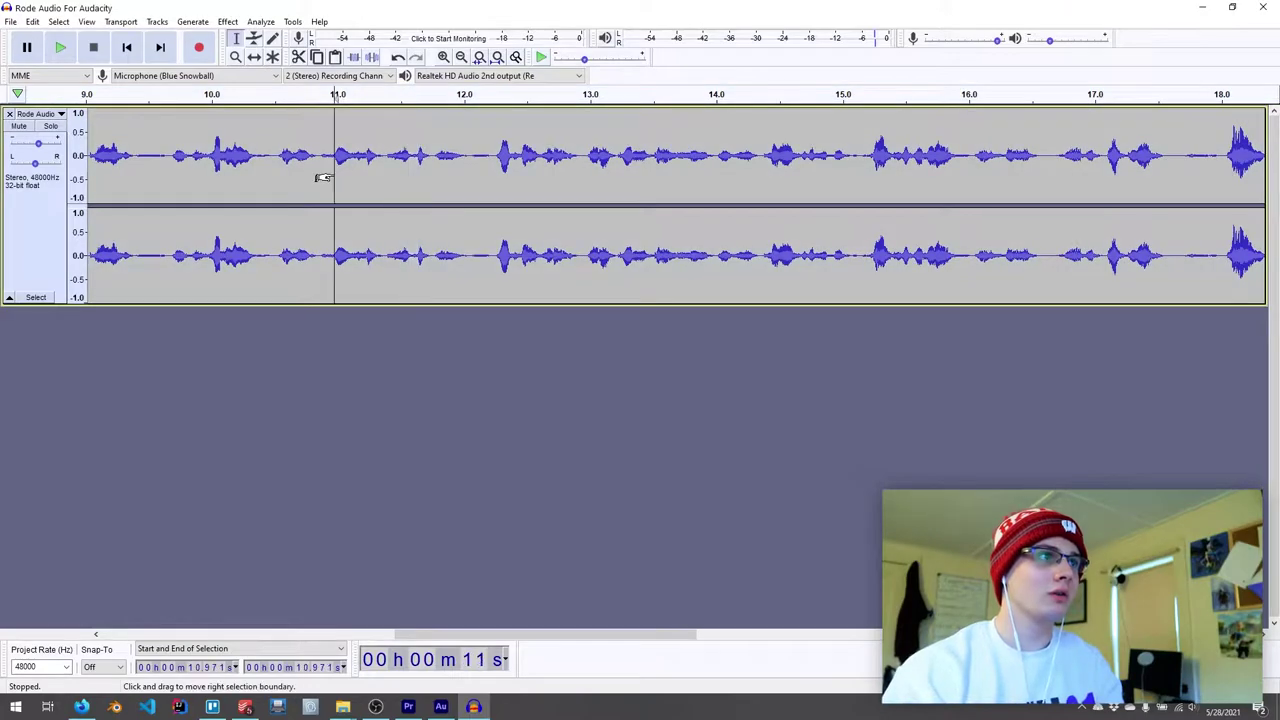
key(space)
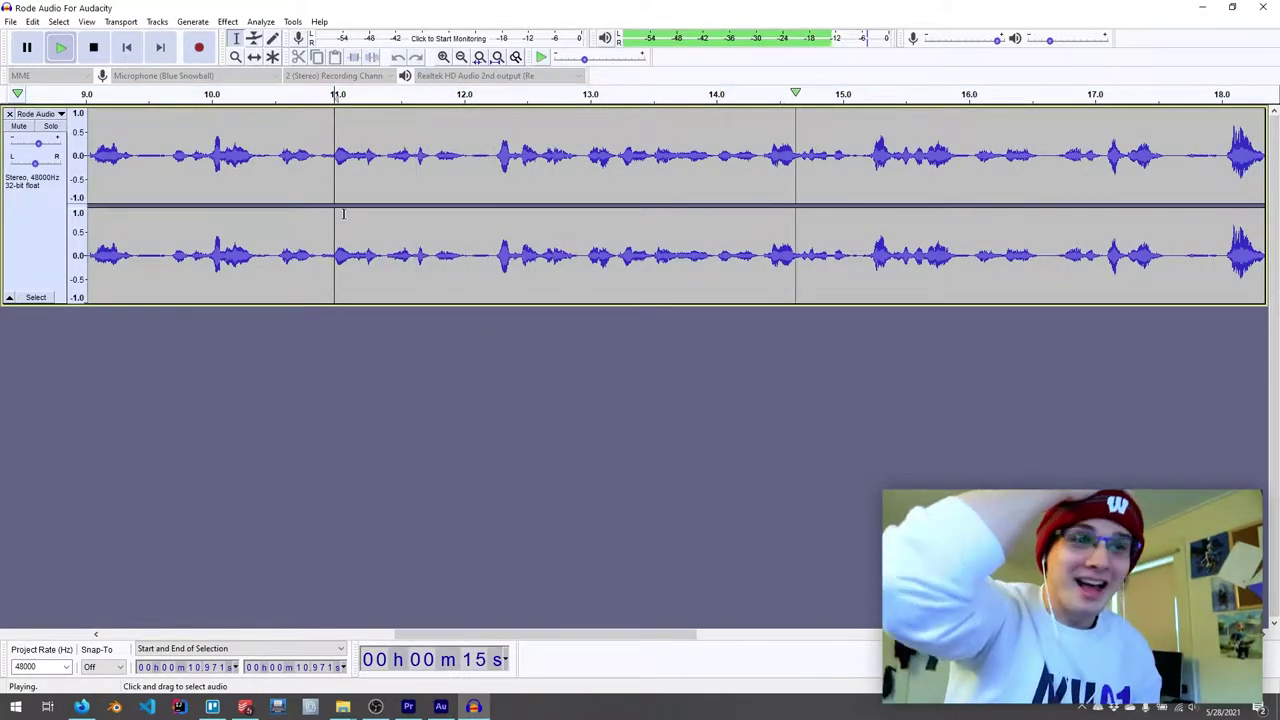
key(space)
click(229, 152)
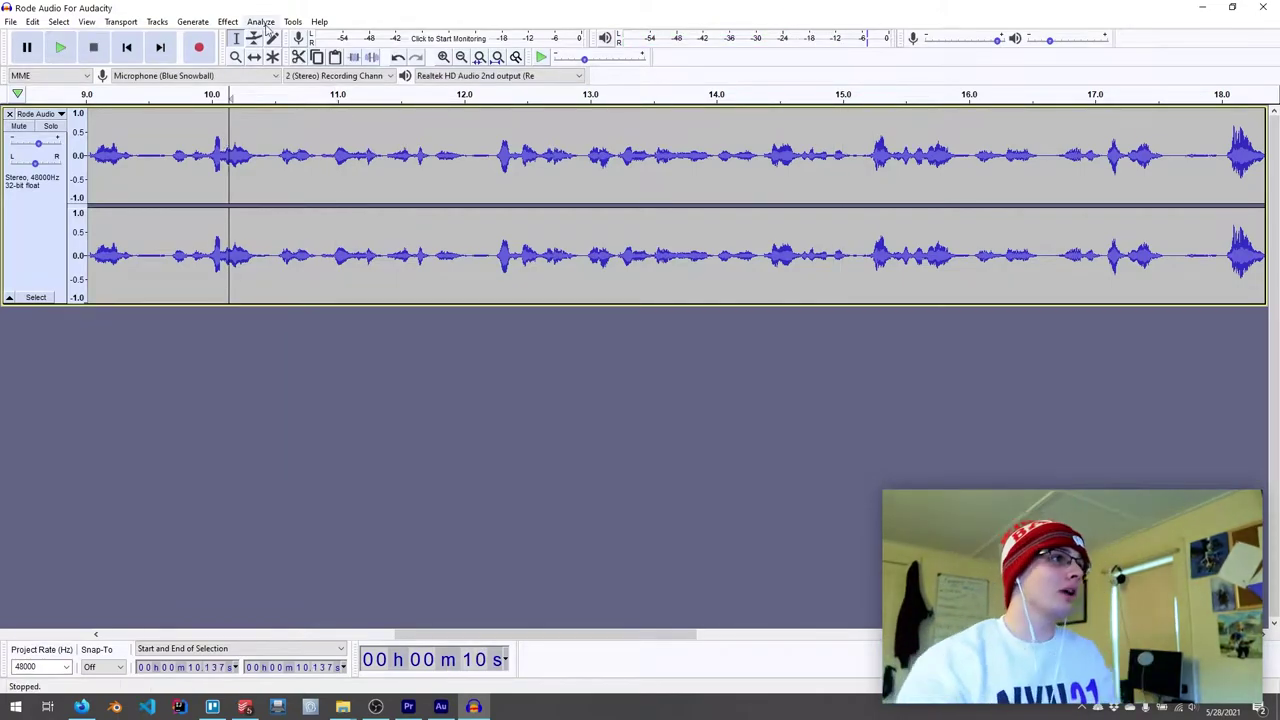
key(ctrl+w)
click(730, 351)
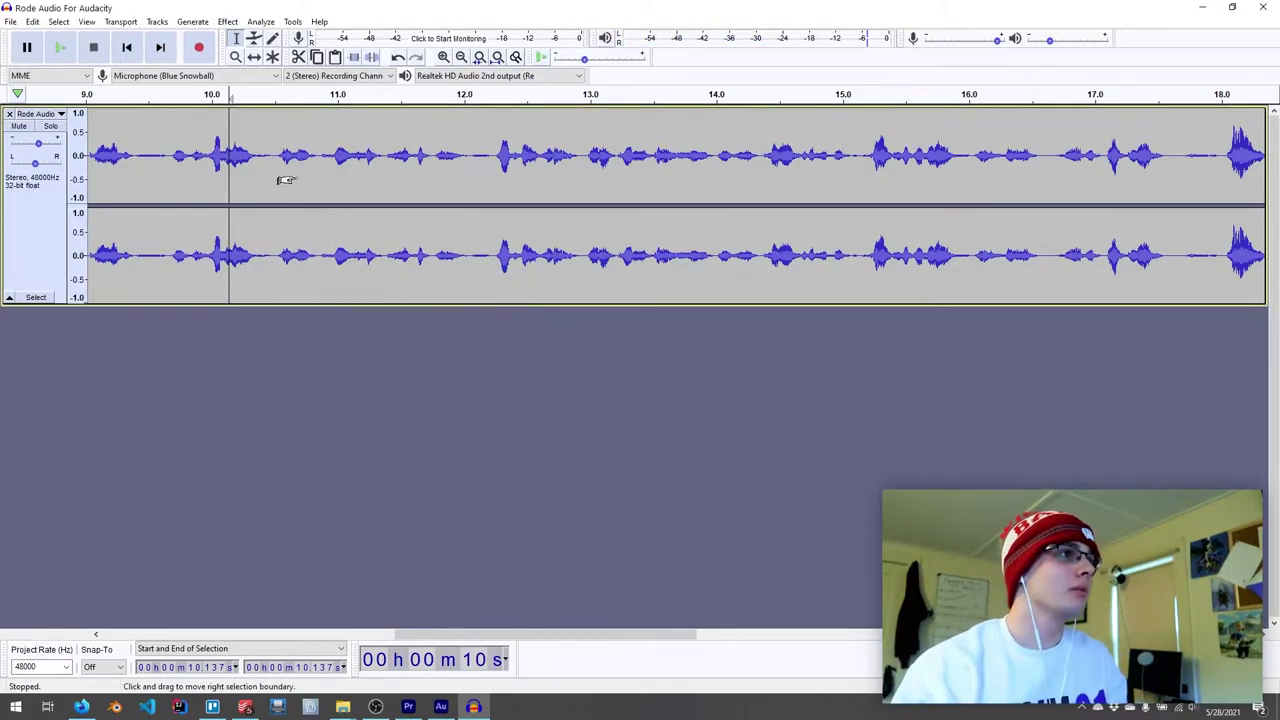
key(ctrl+a)
click(228, 21)
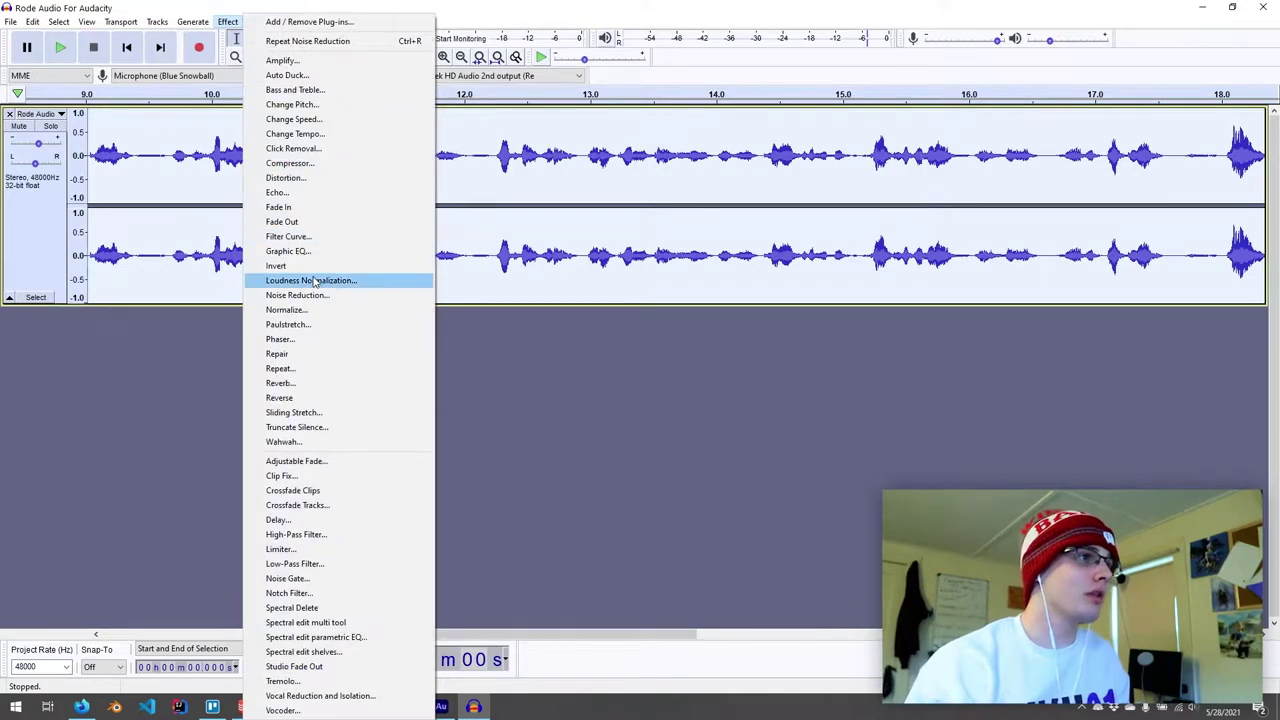
click(561, 192)
- Play the cleaned track again from about 9.7 s
click(164, 166)
key(space)
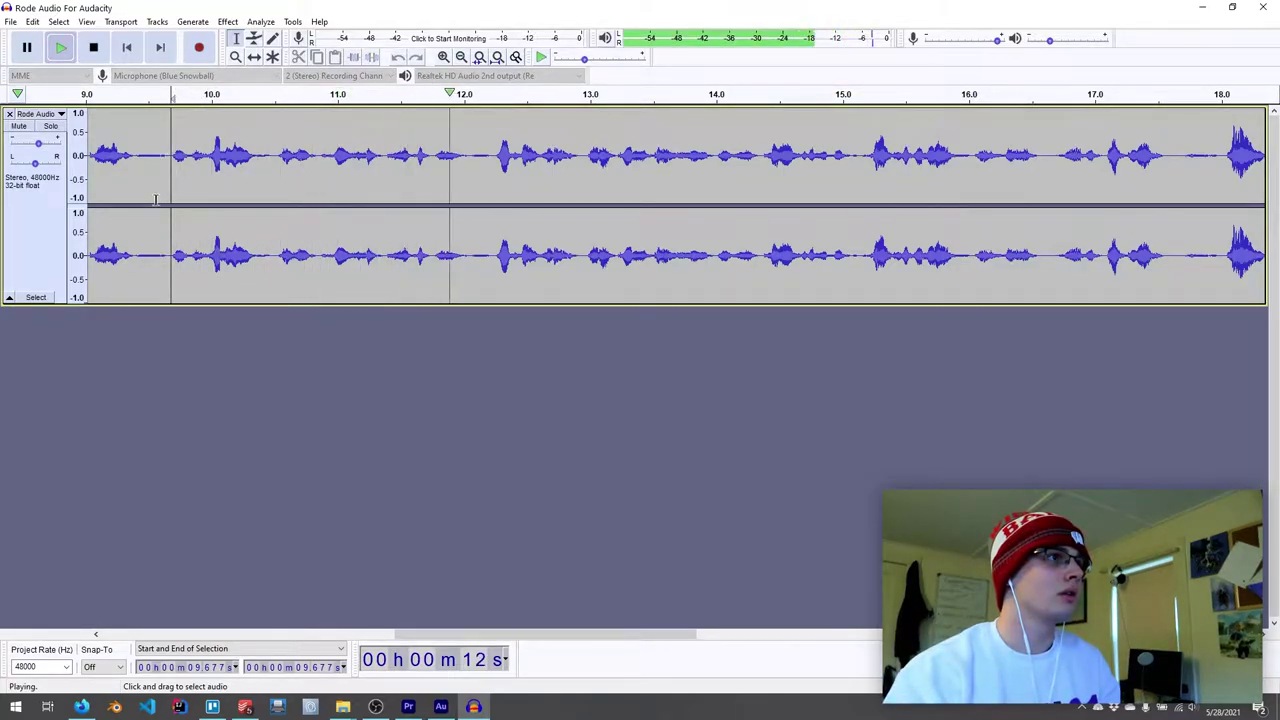
key(space)
key(space)
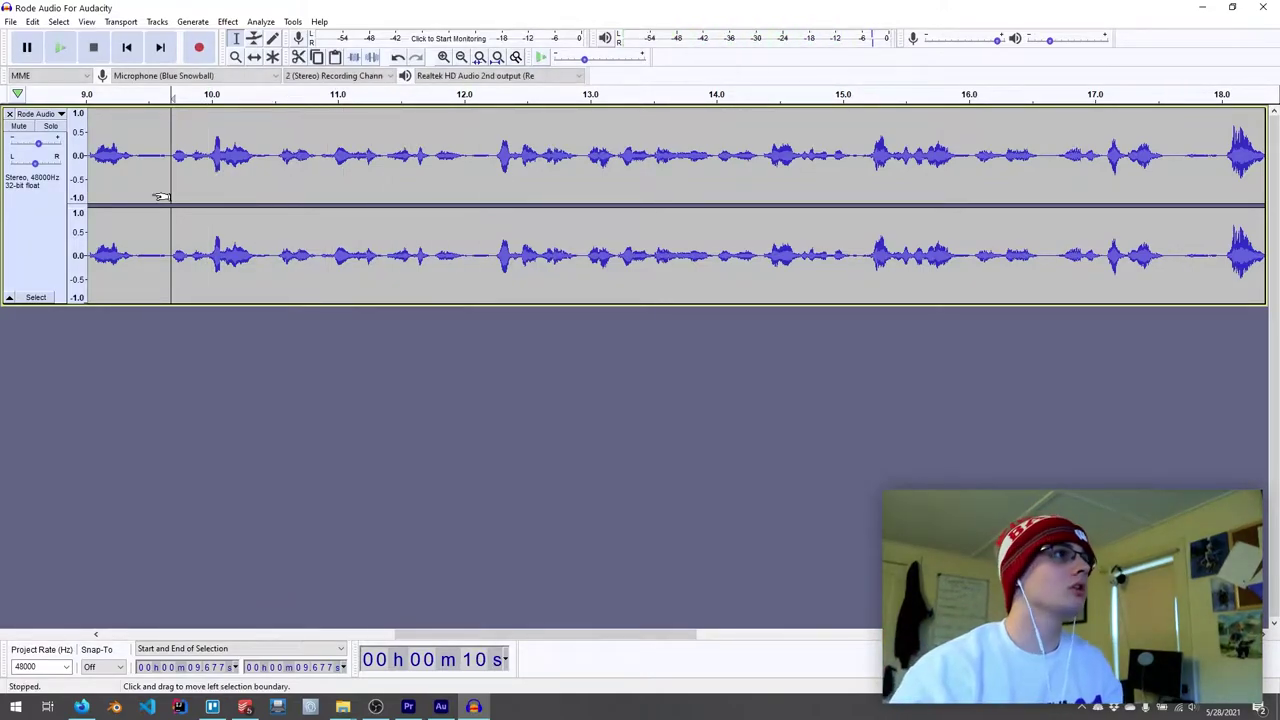
- Export the cleaned audio to the A-Roll folder as a signed 16-bit PCM WAV named "NEW RODE AUDIO"
key(ctrl+s)
key(Escape)
click(10, 21)
mouse_move(57, 134)
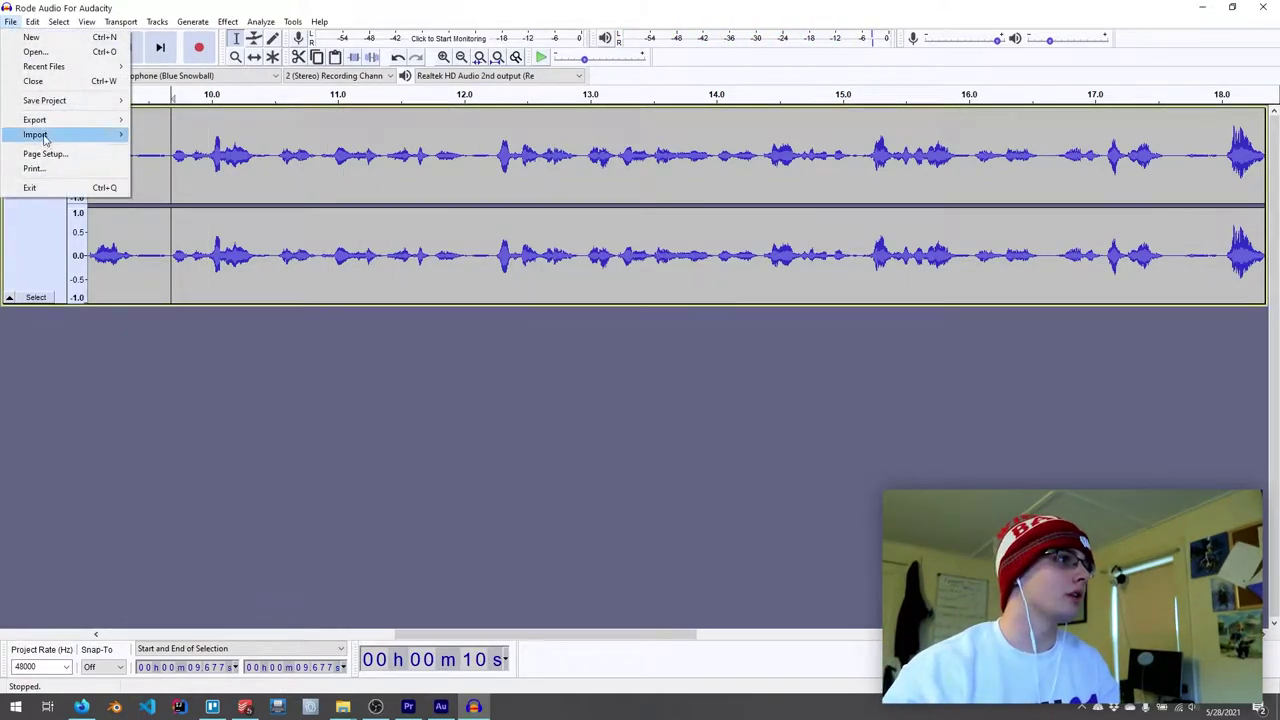
click(170, 150)
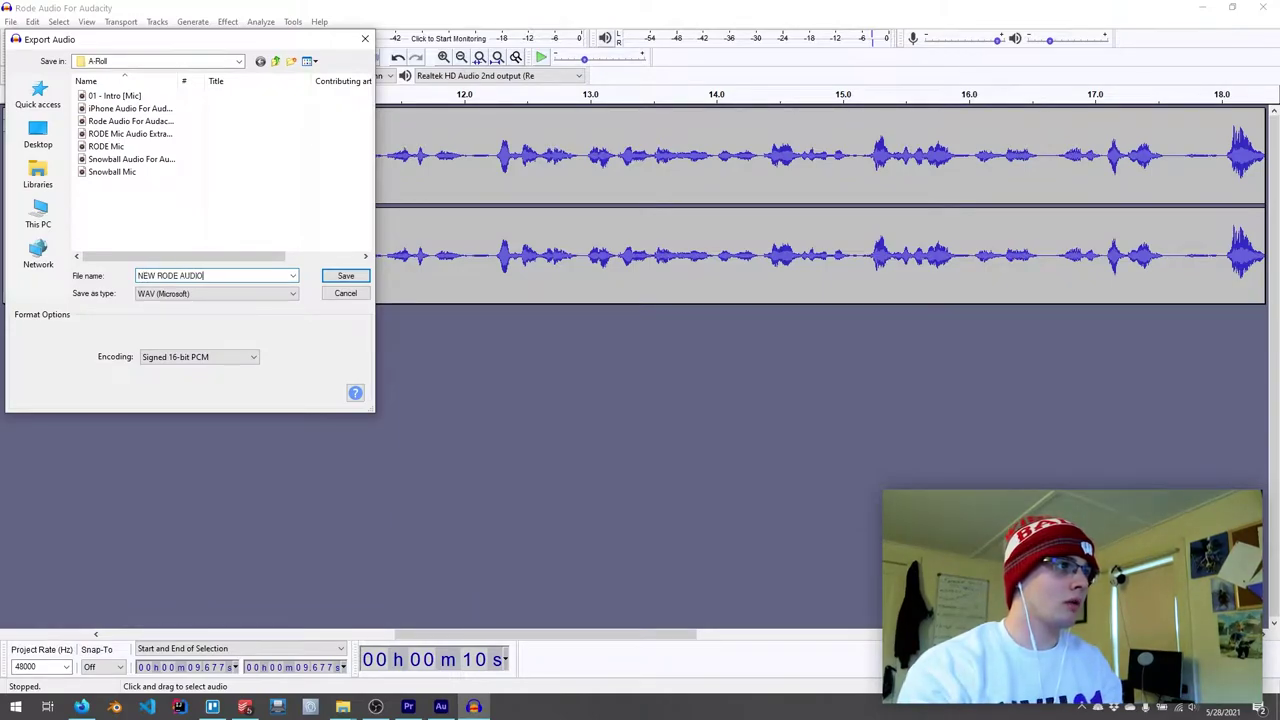
key(Return)
click(688, 477)
- Switch to Premiere Pro and open the Rode Mic - Audacity sequence
key(alt+Tab)
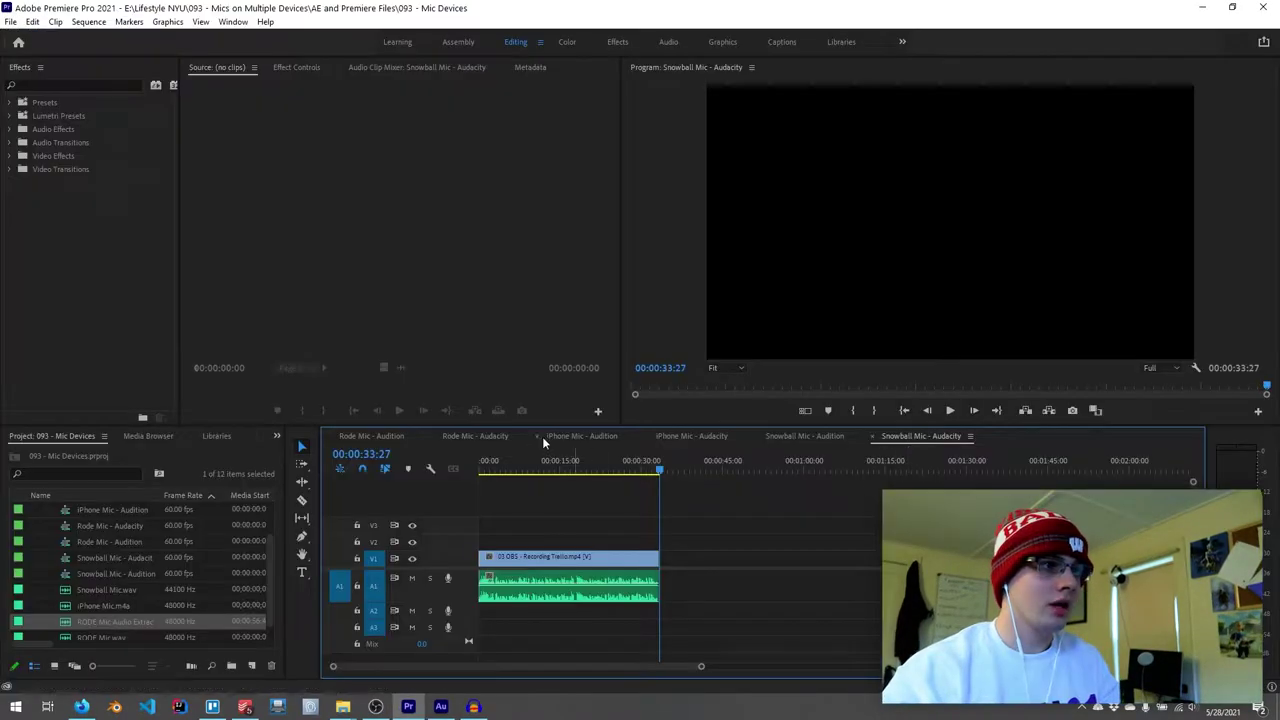
click(470, 437)
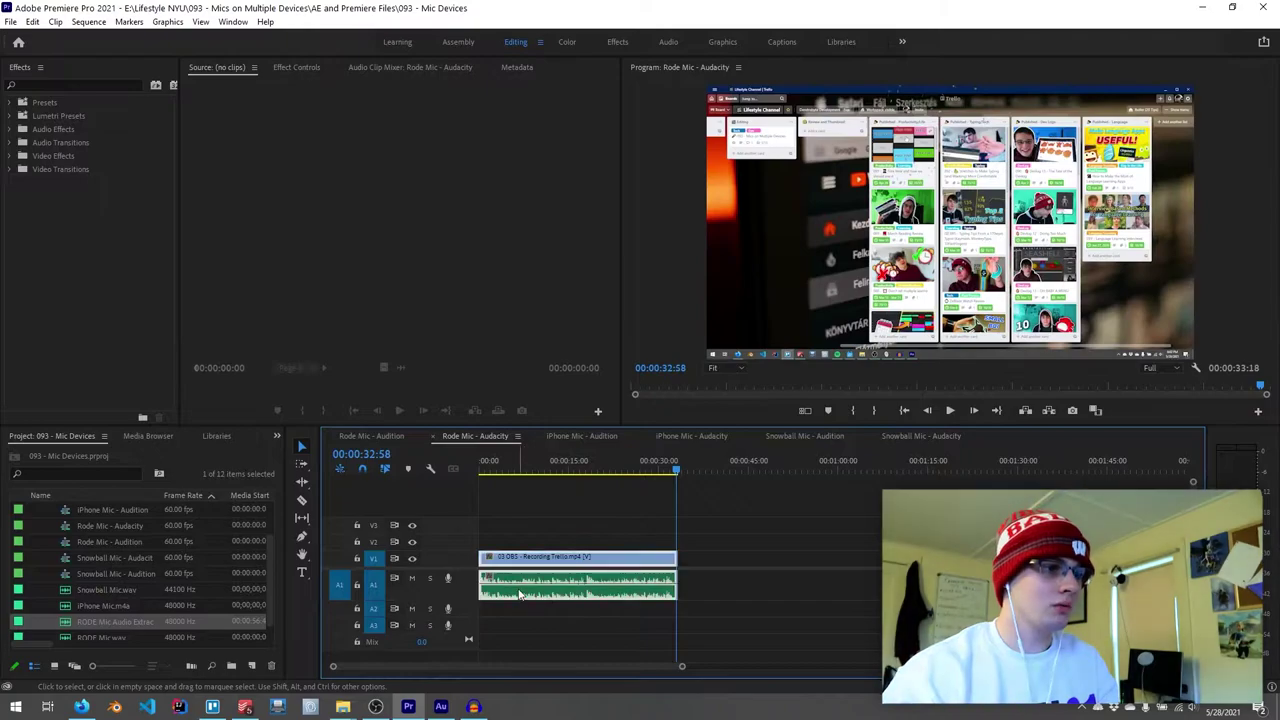
- Replace the audio clip in the Rode Mic - Audacity sequence with NEW RODE AUDIO.wav from the A-Roll folder, starting at 0
click(507, 652)
click(532, 586)
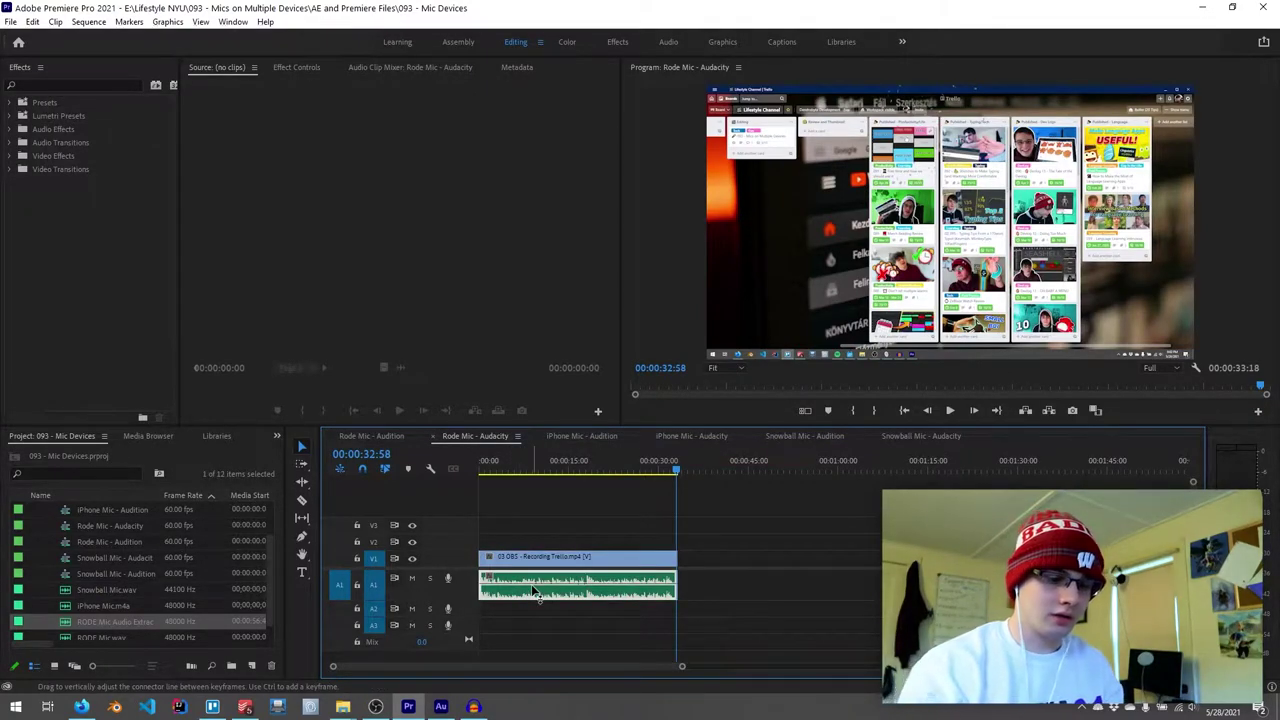
key(Delete)
mouse_move(342, 706)
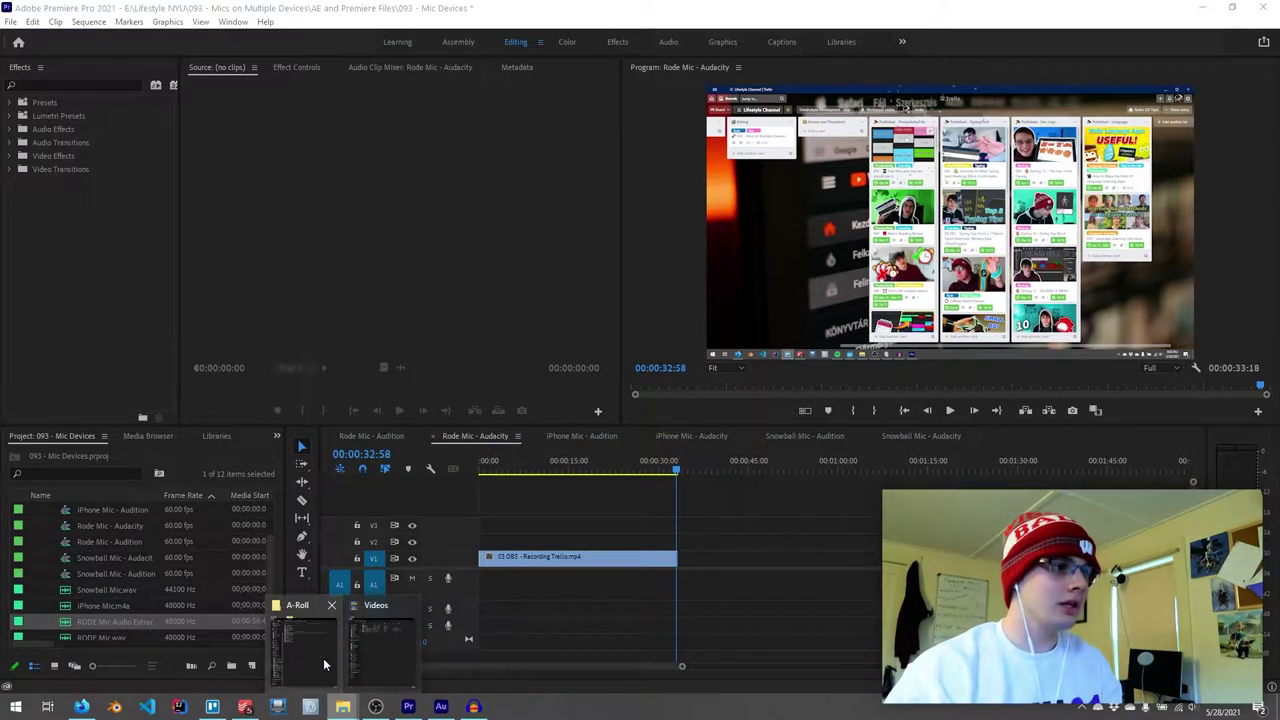
click(323, 658)
drag(195, 246, 512, 590)
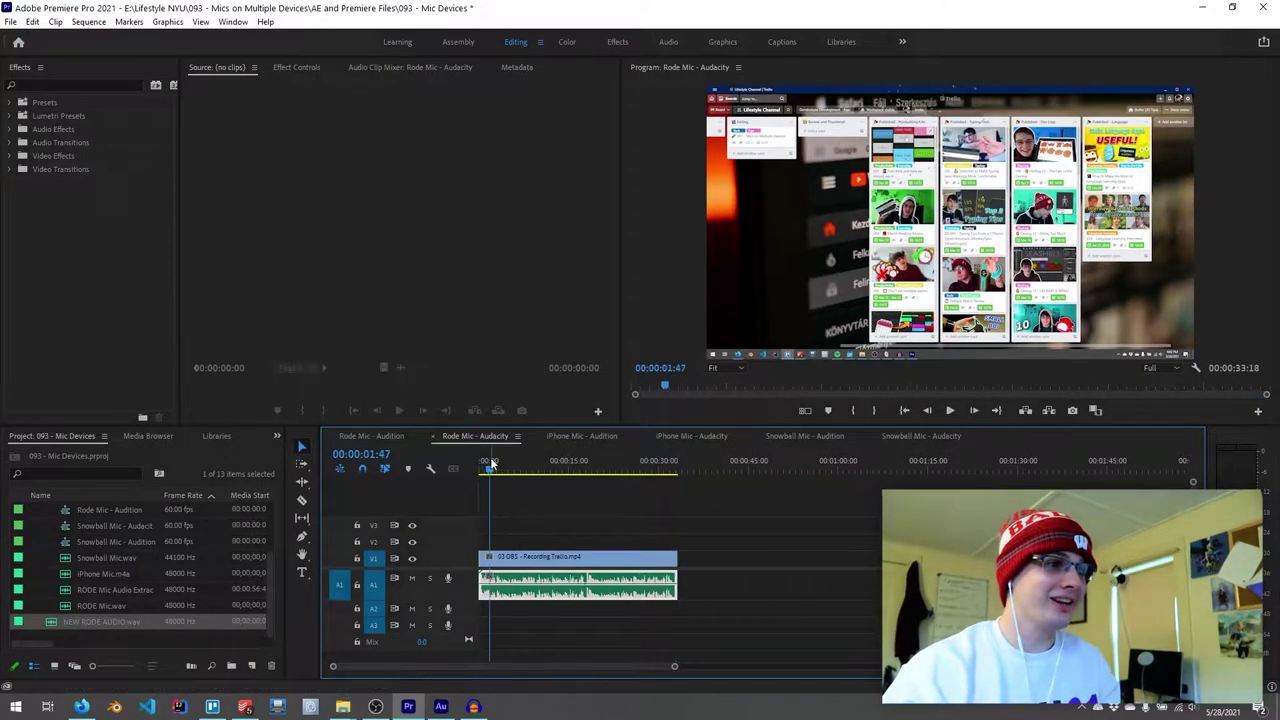
- Play the opening of the Rode Mic - Audacity and Rode Mic - Audition sequences alternately to compare their sound
key(Home)
key(space)
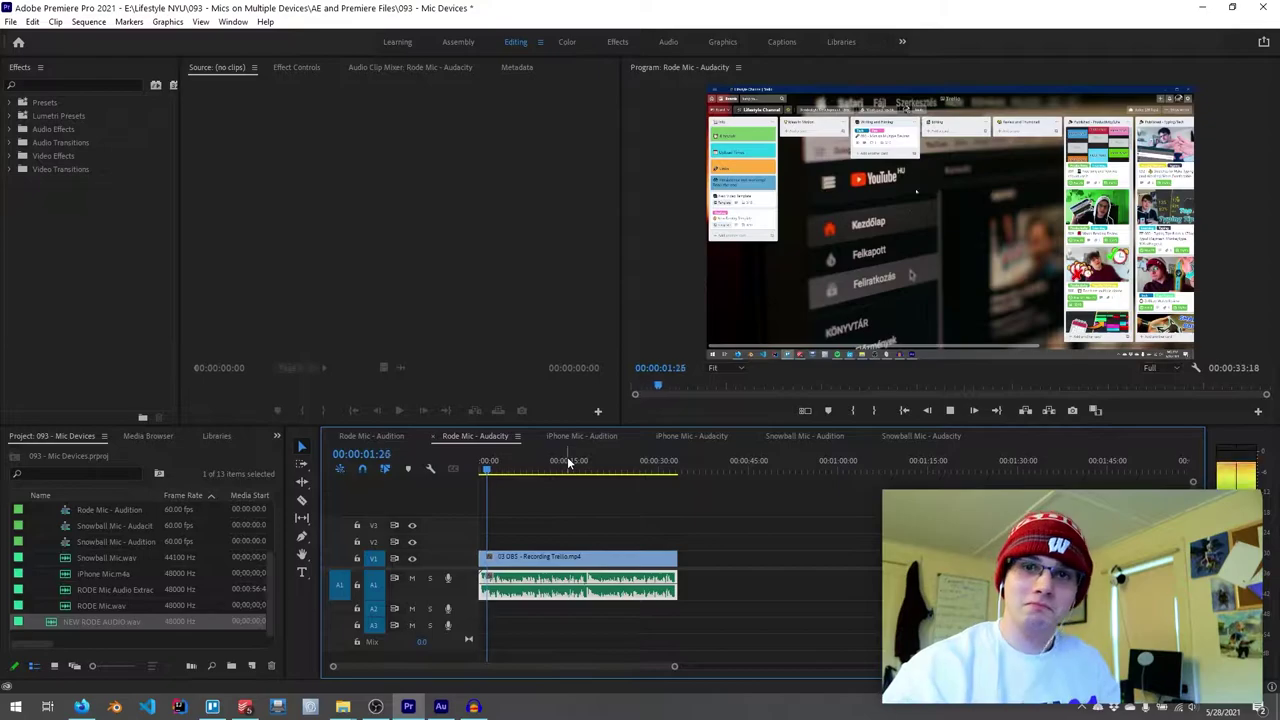
key(space)
click(352, 434)
key(space)
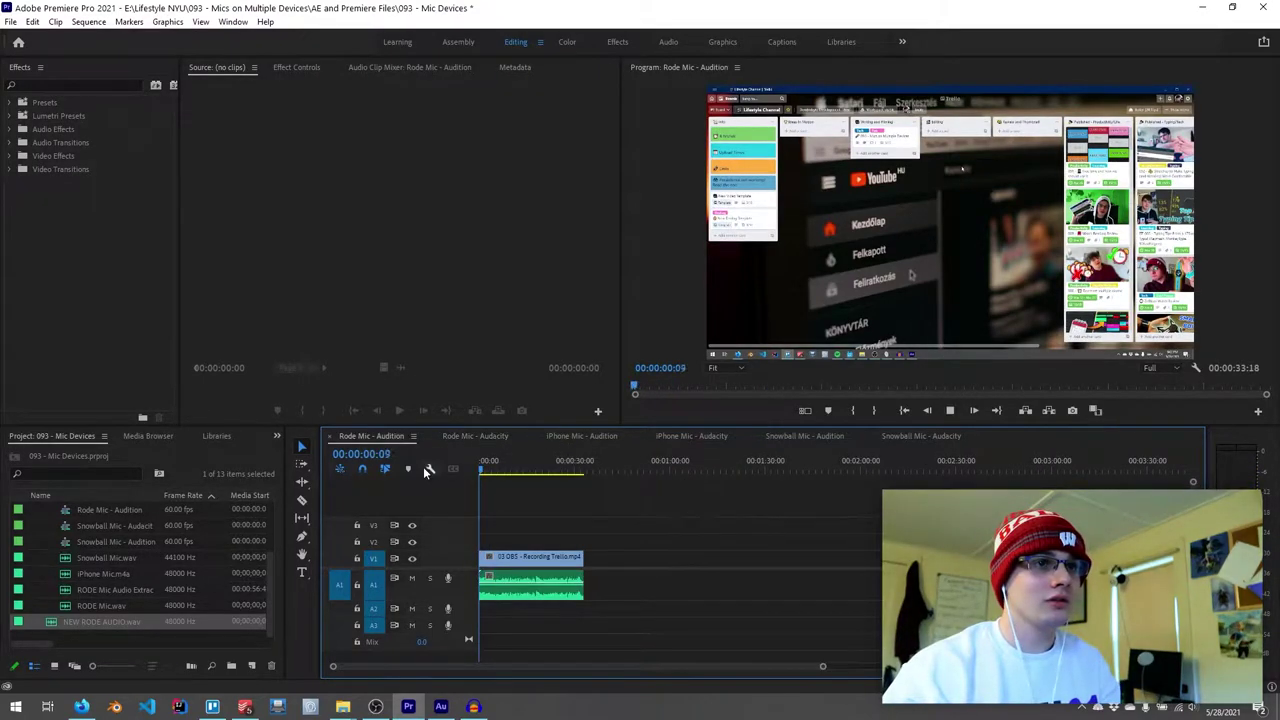
key(space)
click(494, 430)
key(space)
key(space)
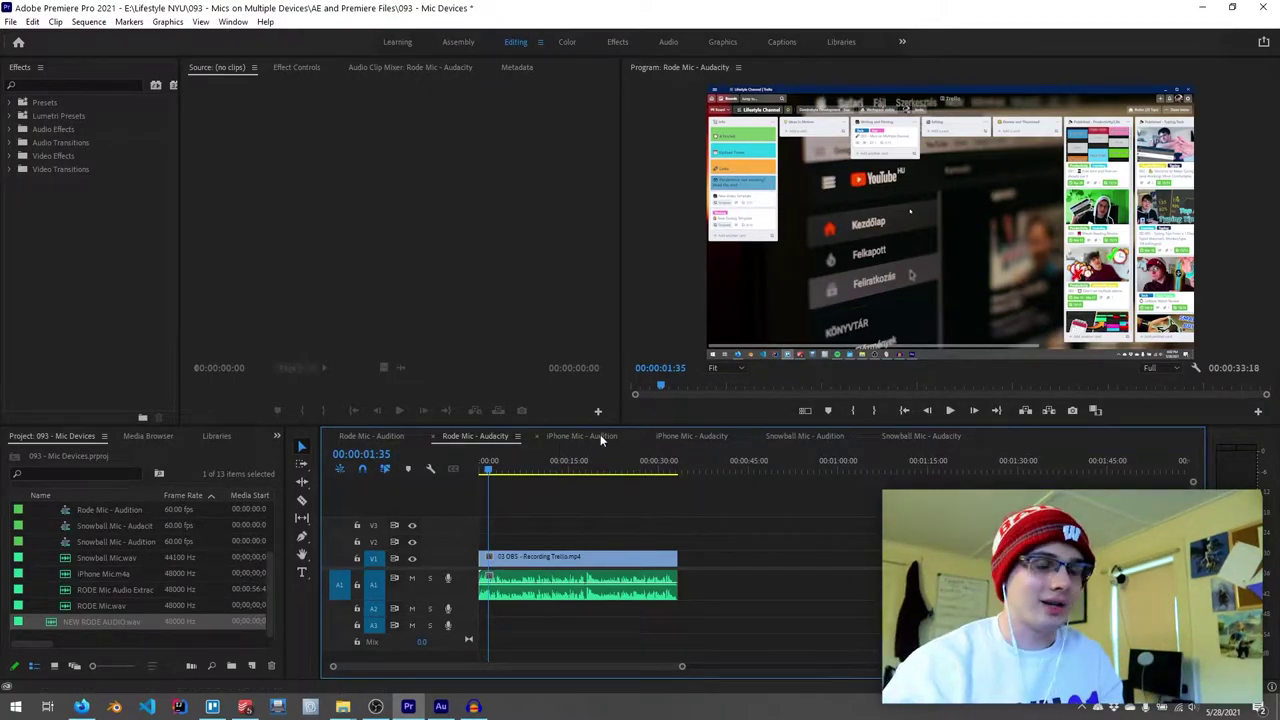
- Move both Snowball Mic sequences ahead of the iPhone Mic sequences and play Snowball Mic - Audition from about 24 s
drag(797, 440, 617, 446)
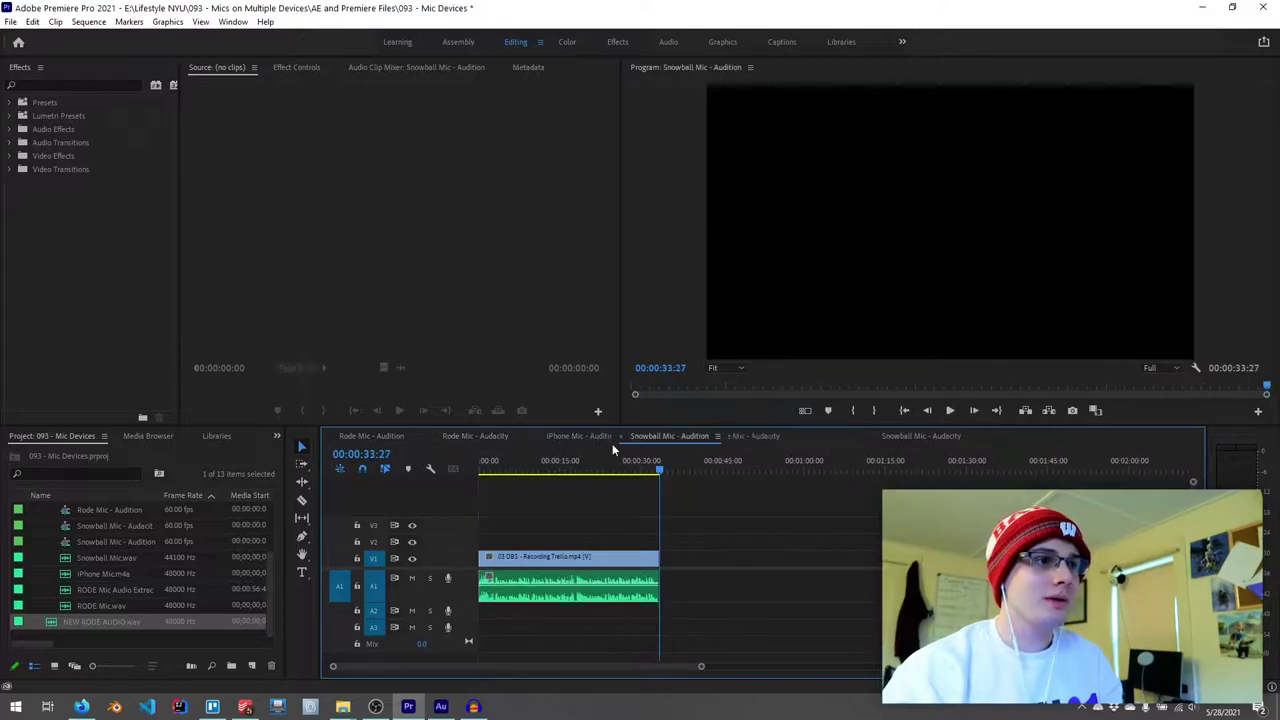
drag(948, 437, 678, 440)
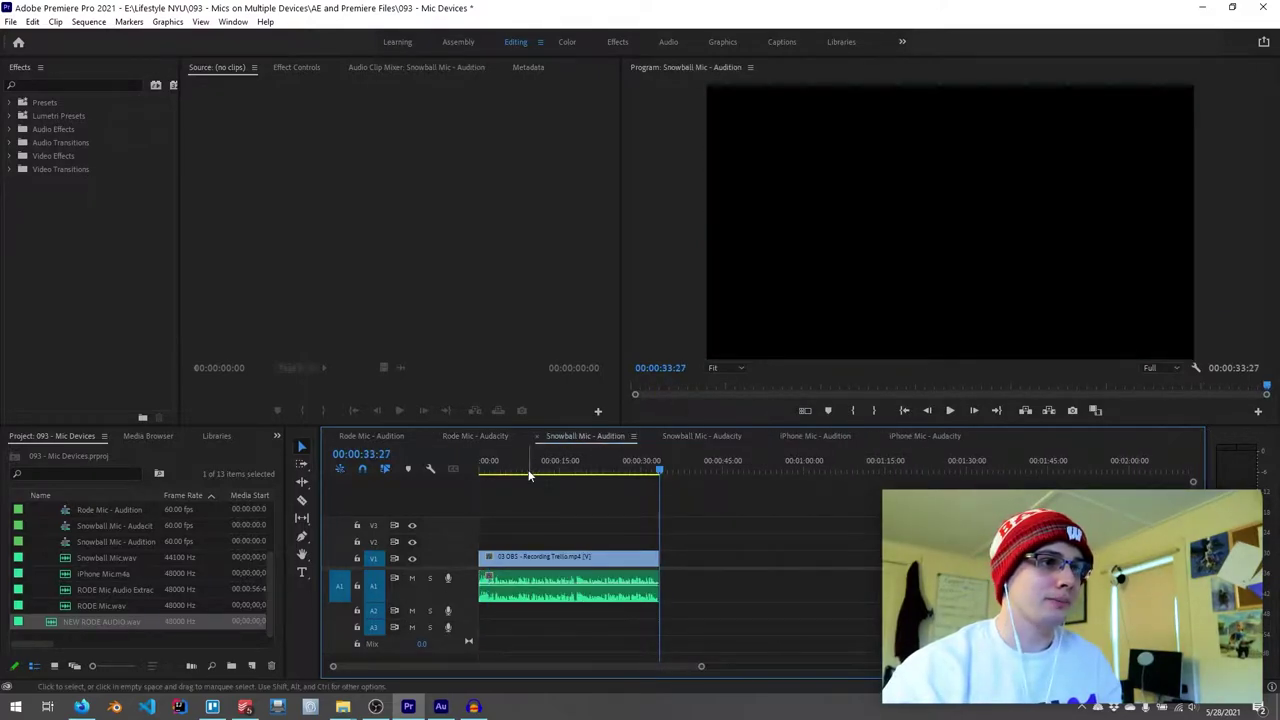
click(602, 470)
key(space)
click(952, 410)
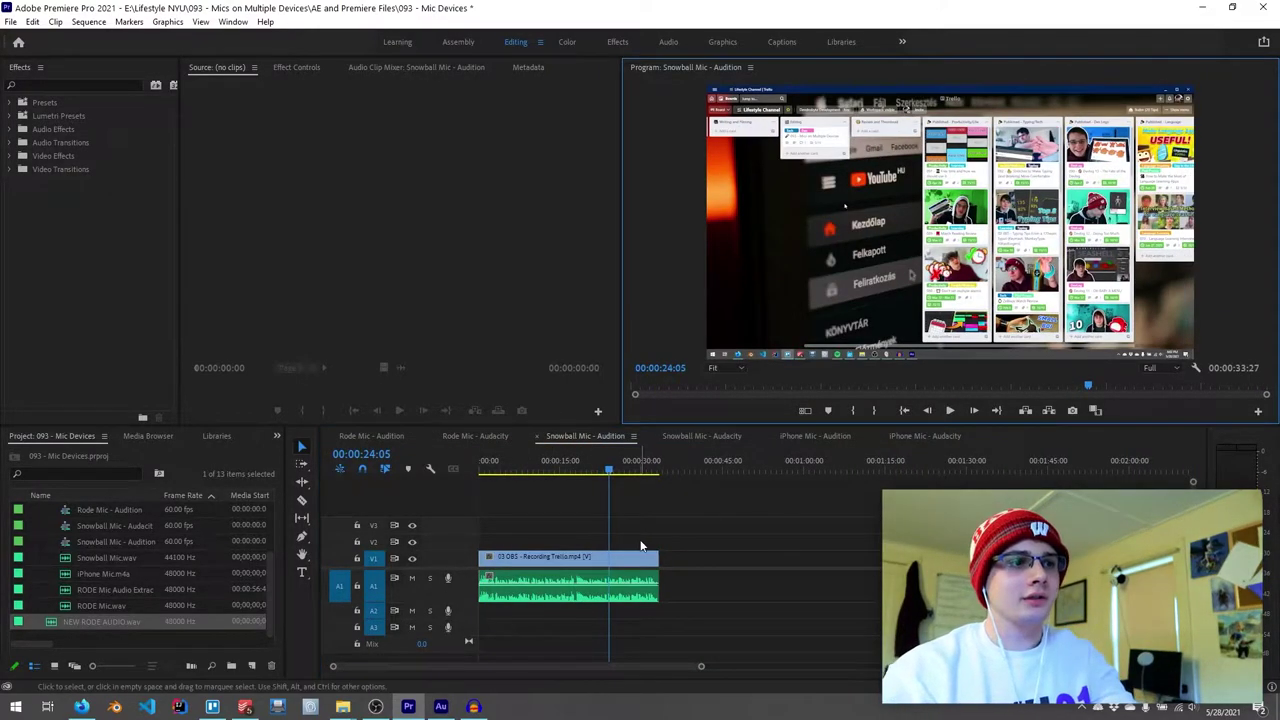
- Open the Snowball Mic audio clip for editing in Adobe Audition and play its beginning
right_click(631, 591)
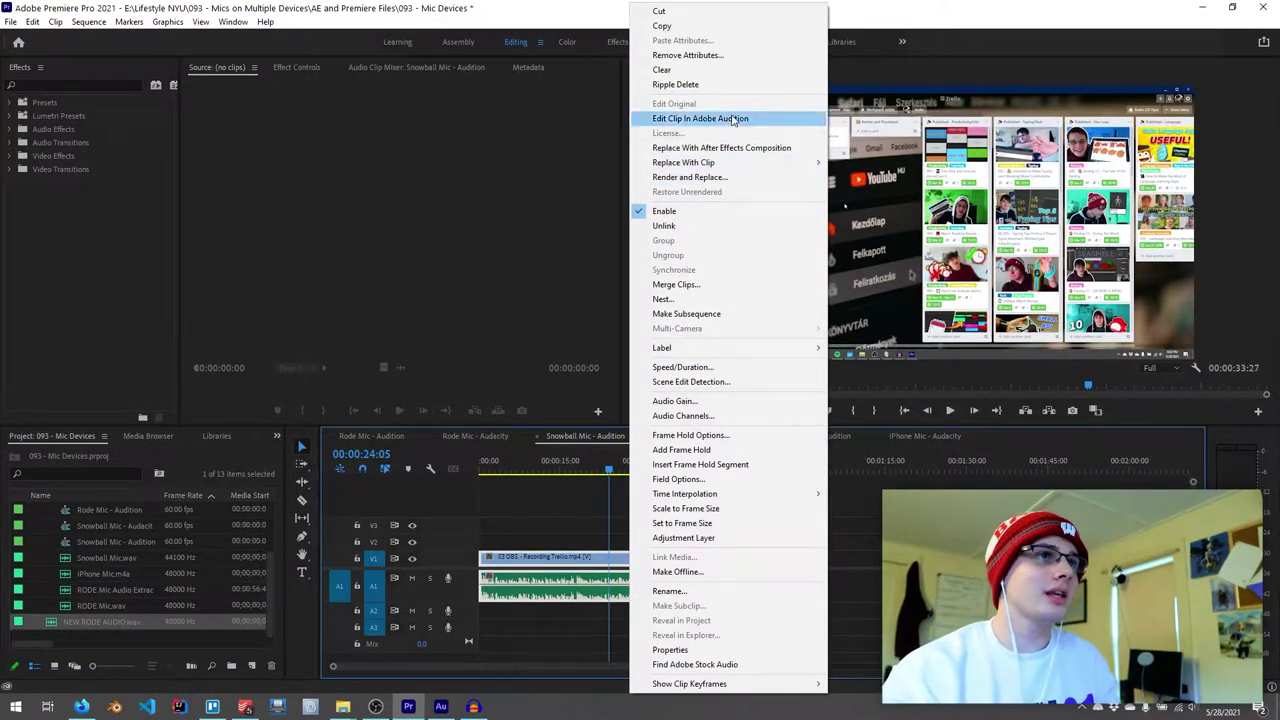
click(700, 122)
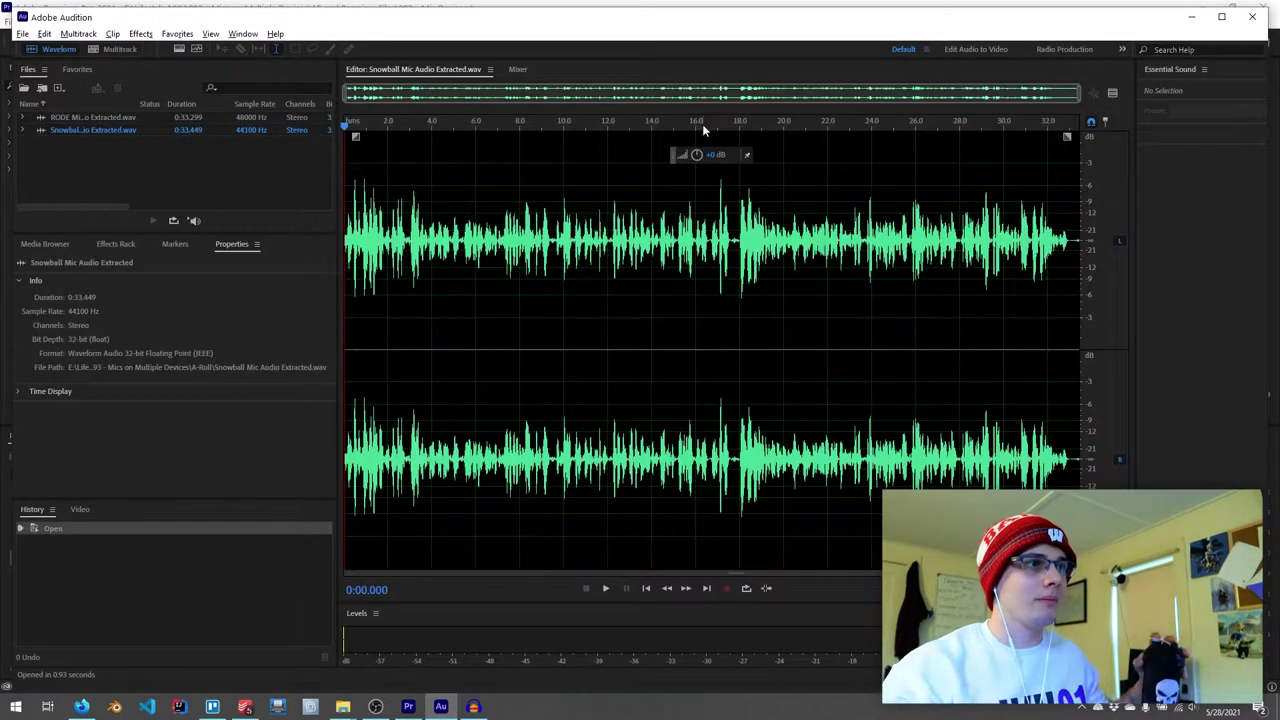
key(space)
- Apply the Amplify effect to the Snowball audio
click(140, 34)
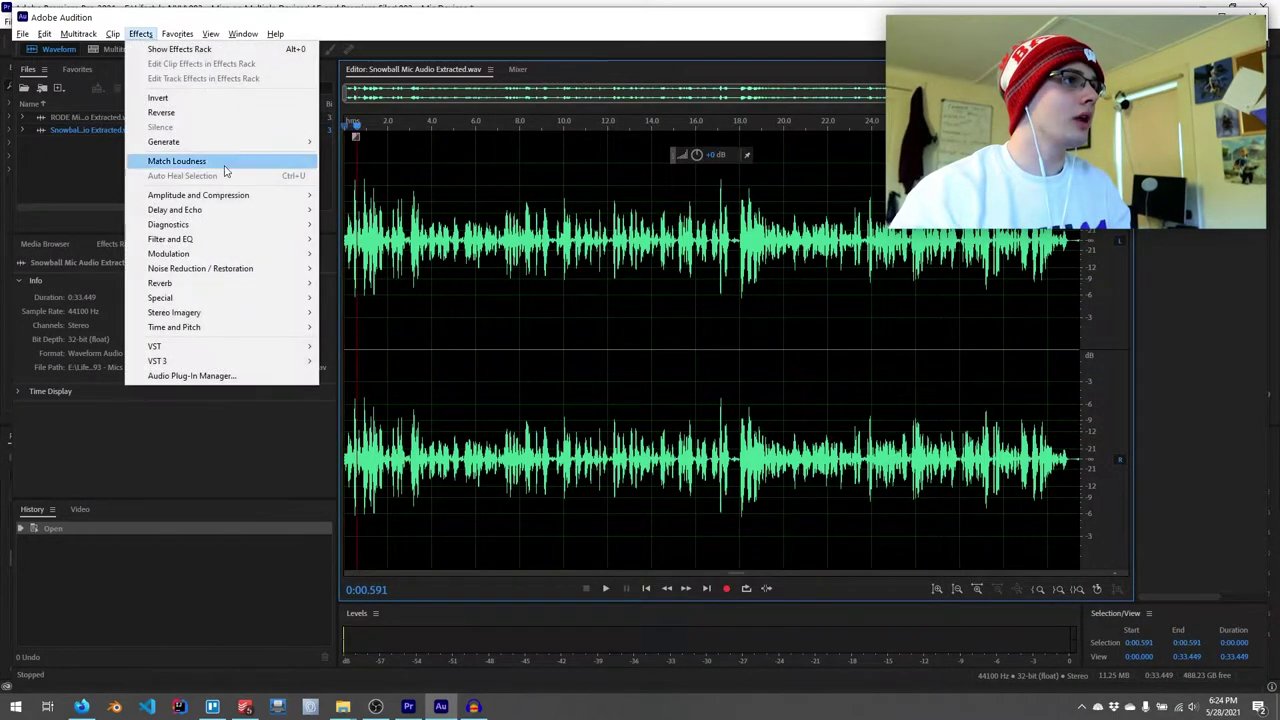
mouse_move(217, 197)
click(350, 197)
- Apply DeNoise to the Snowball audio, focused on lower and higher frequencies with an amount of 23%, while previewing it
key(space)
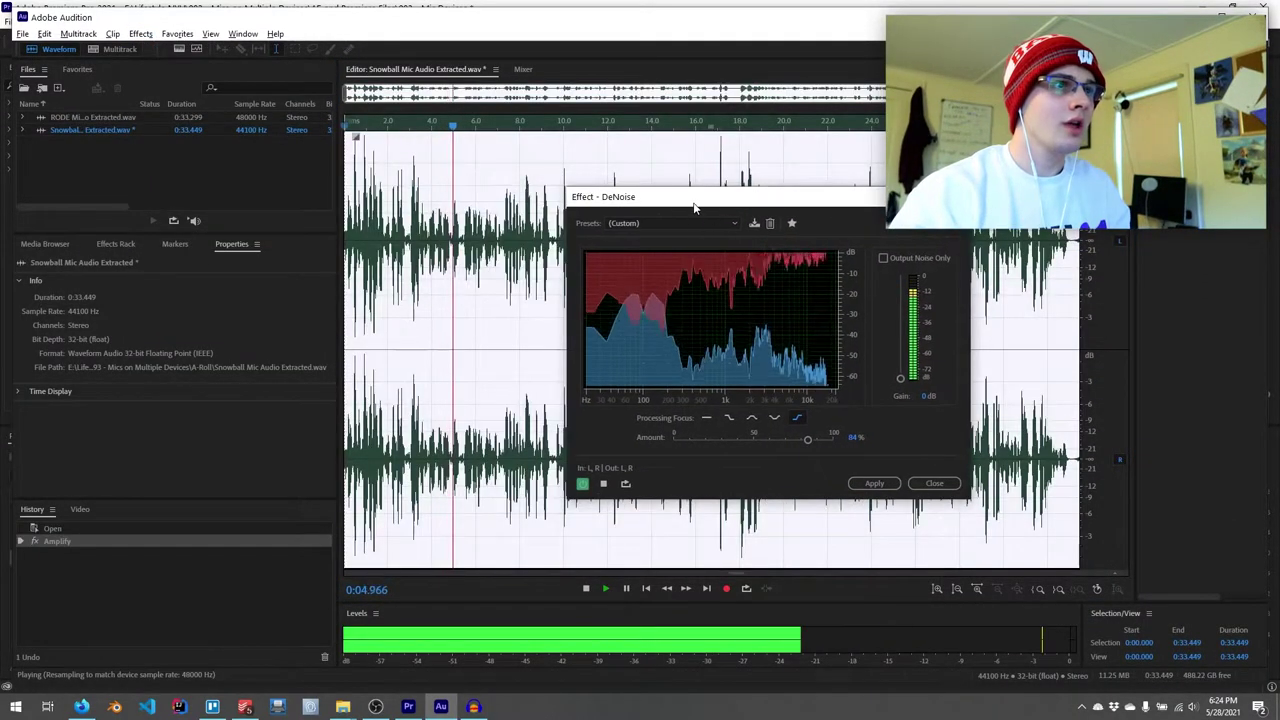
key(space)
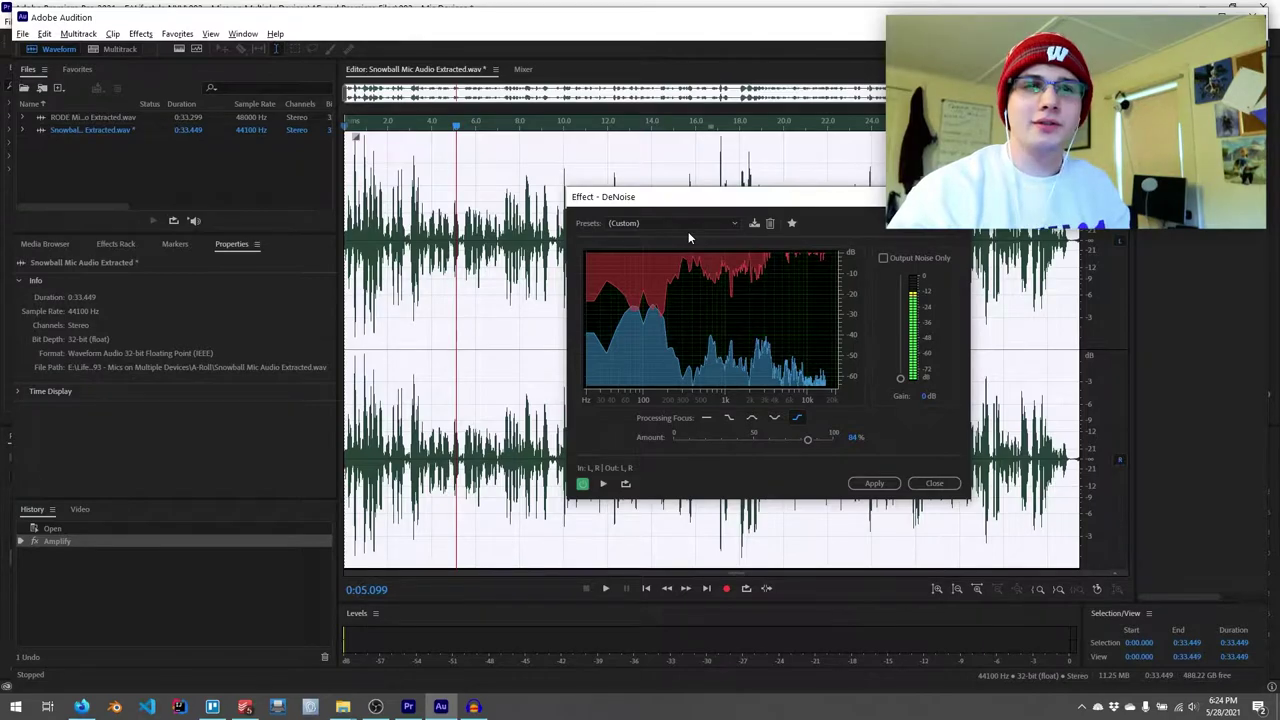
key(space)
click(775, 418)
drag(808, 439, 712, 440)
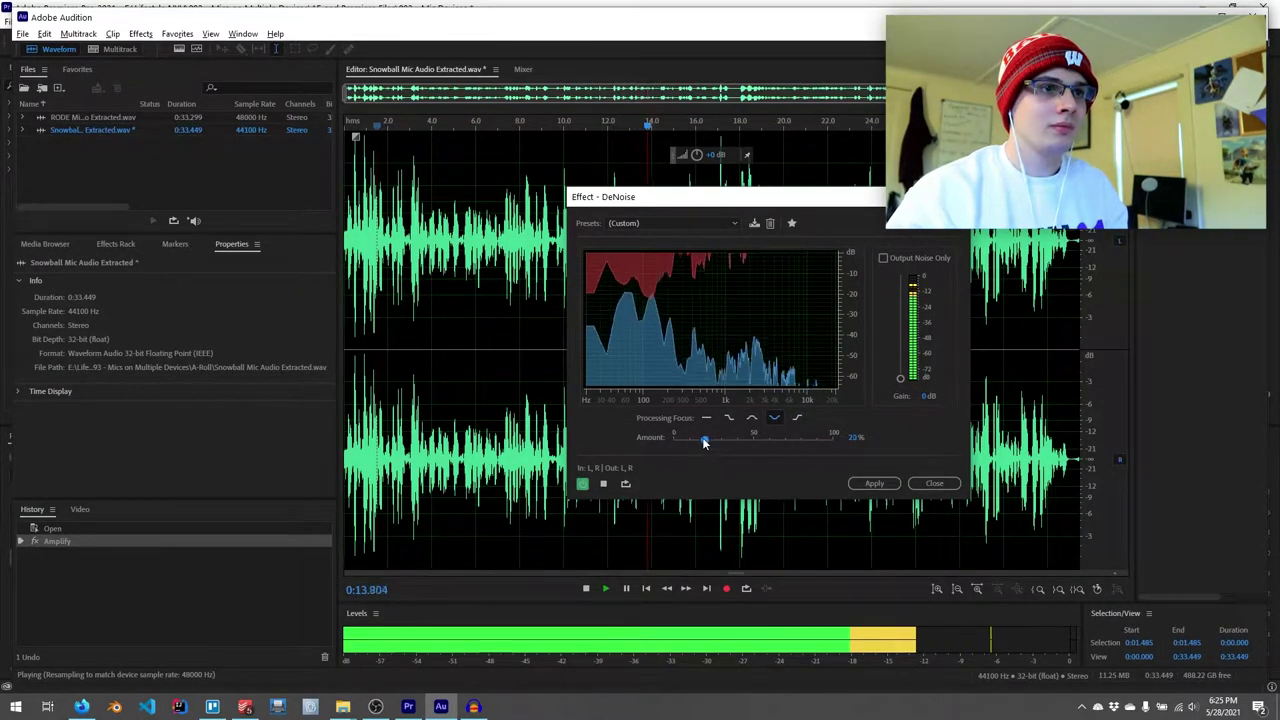
click(872, 483)
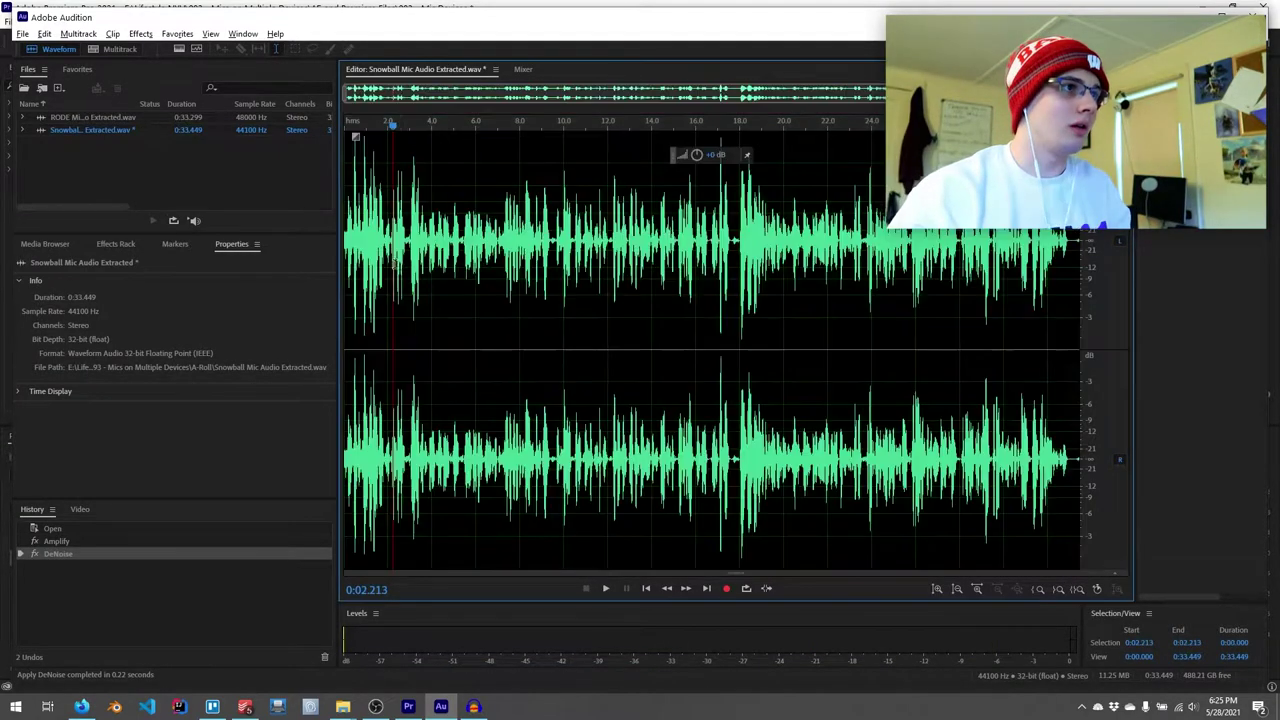
- Play the denoised Snowball audio briefly from about 2.7 s
click(402, 230)
key(space)
key(space)
- Apply Dynamics Processing to the Snowball audio, previewing it and choosing the Maximum Pumping preset
click(141, 33)
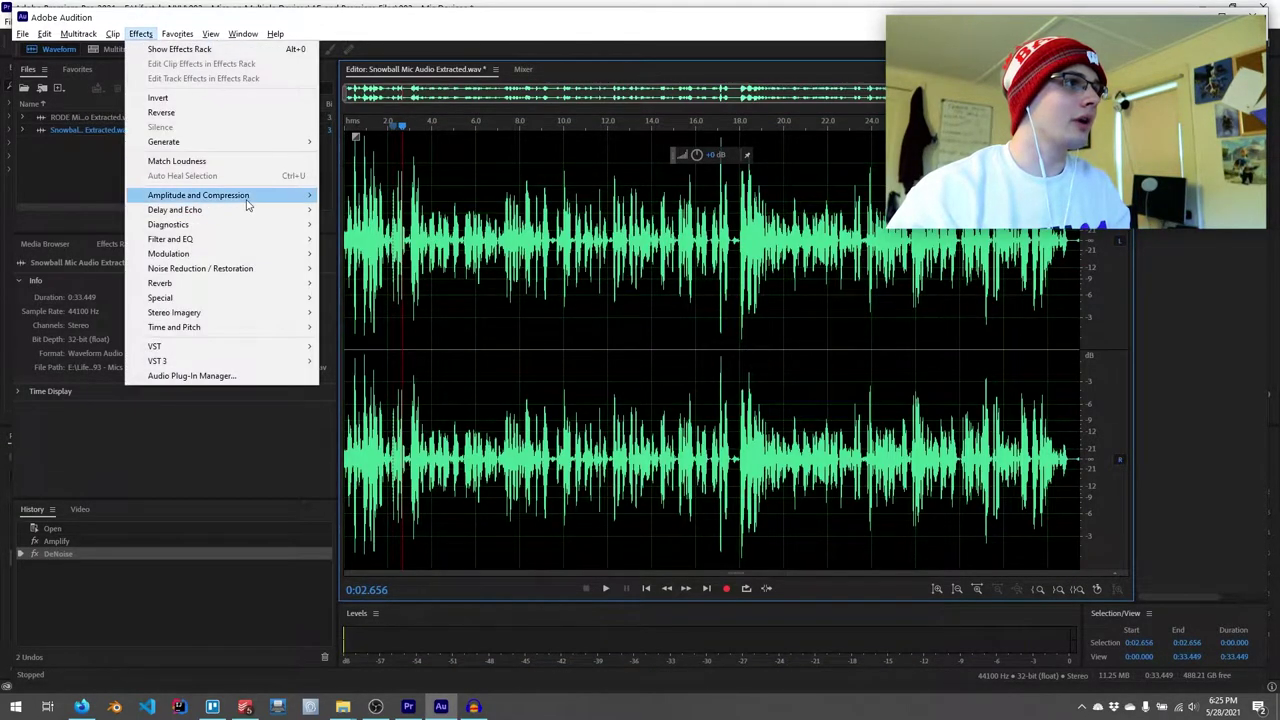
mouse_move(250, 196)
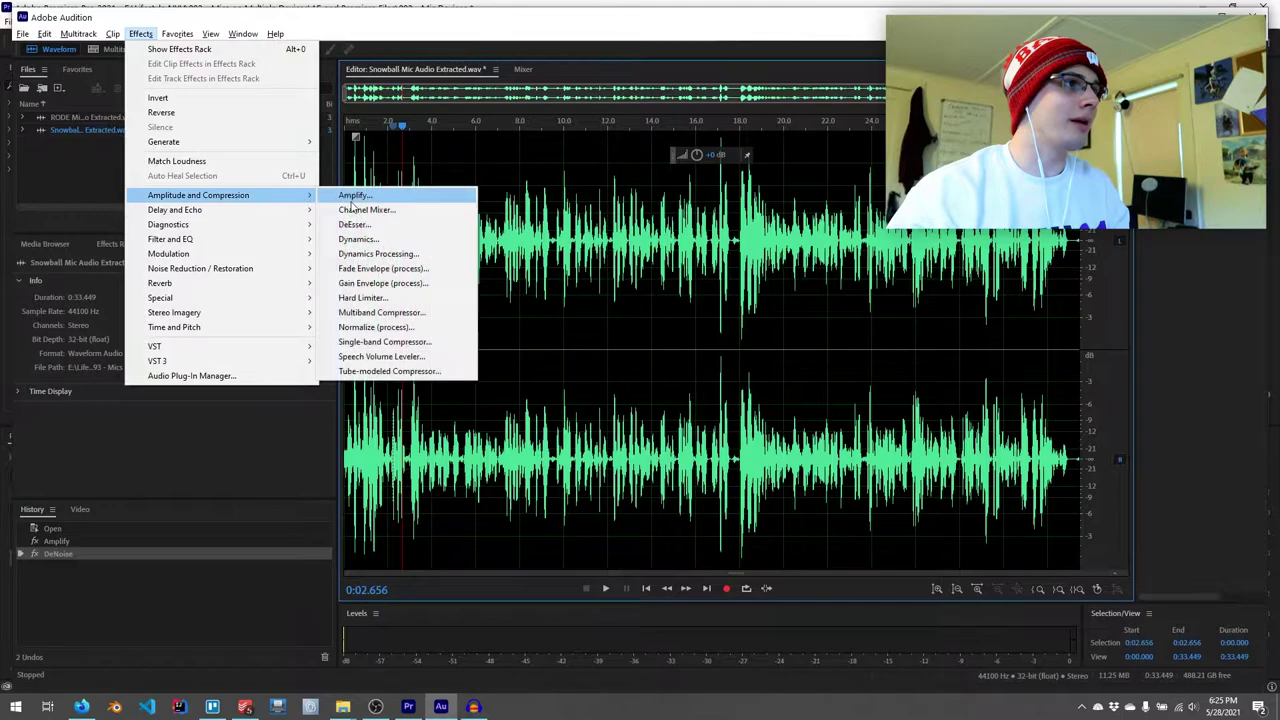
click(385, 255)
key(space)
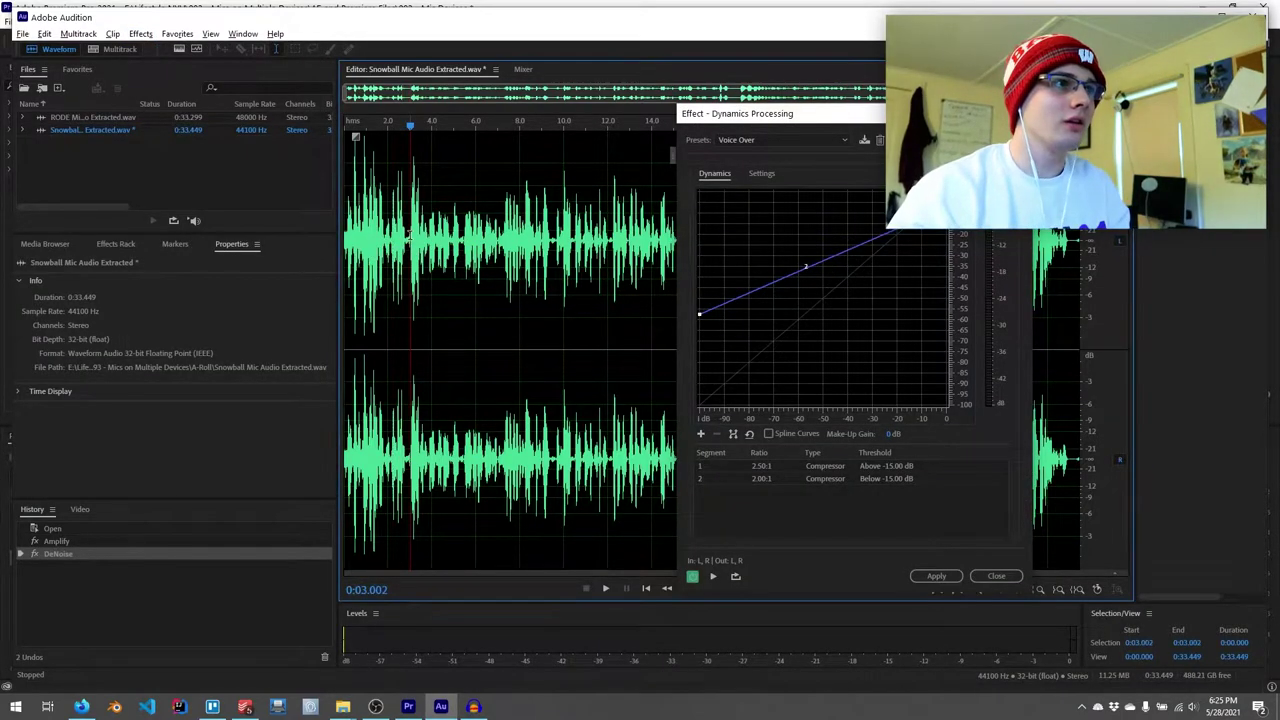
click(780, 140)
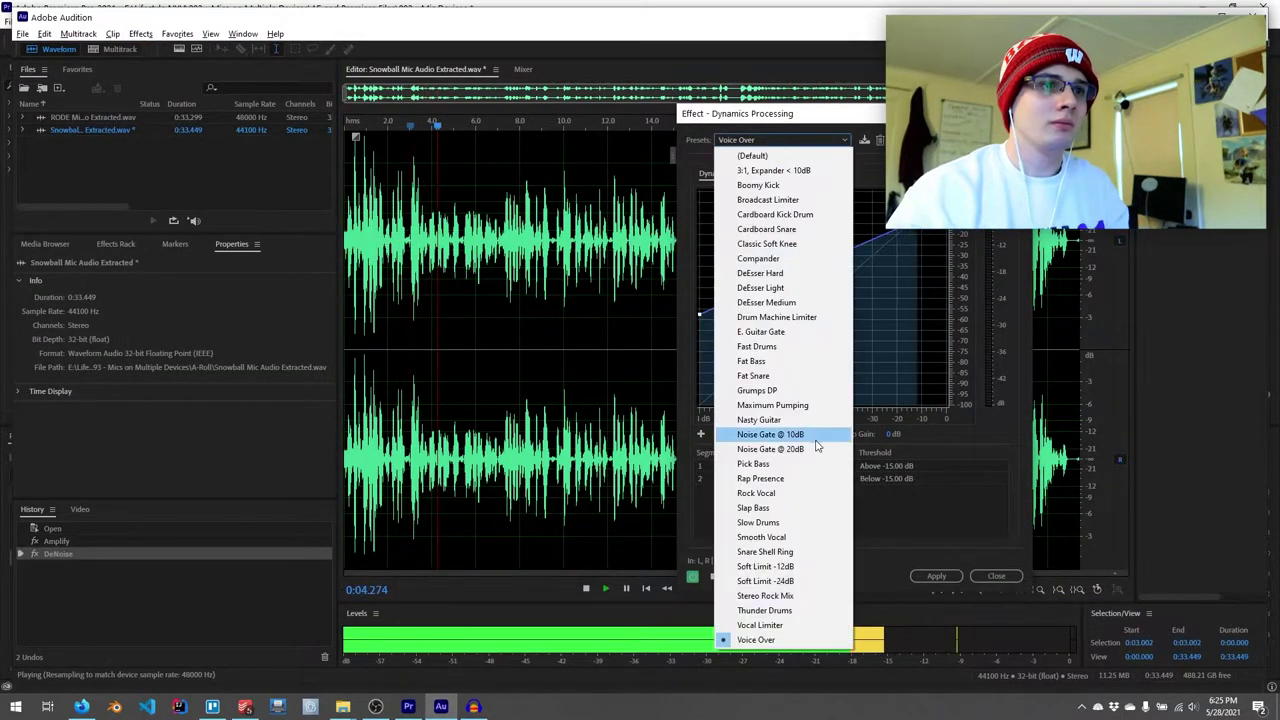
click(772, 405)
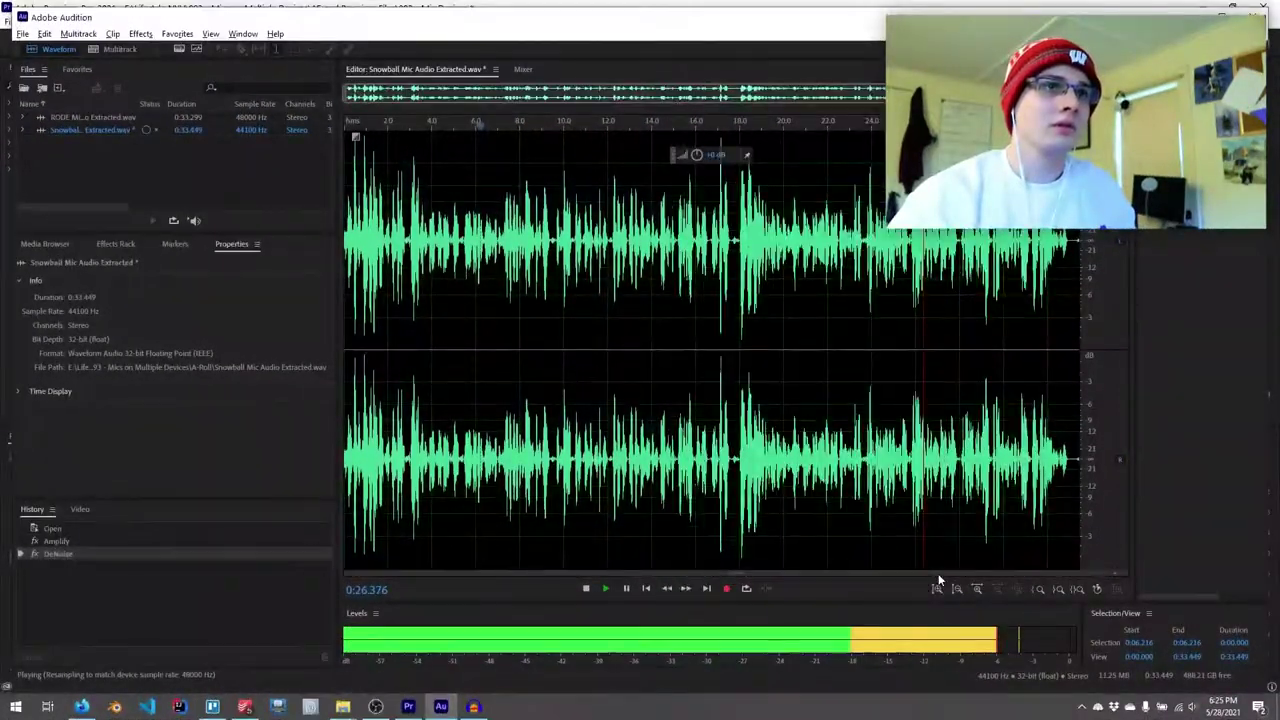
- Check the processed Snowball audio from about 2.3 s, save the file and close Adobe Audition
double_click(681, 291)
click(393, 252)
key(space)
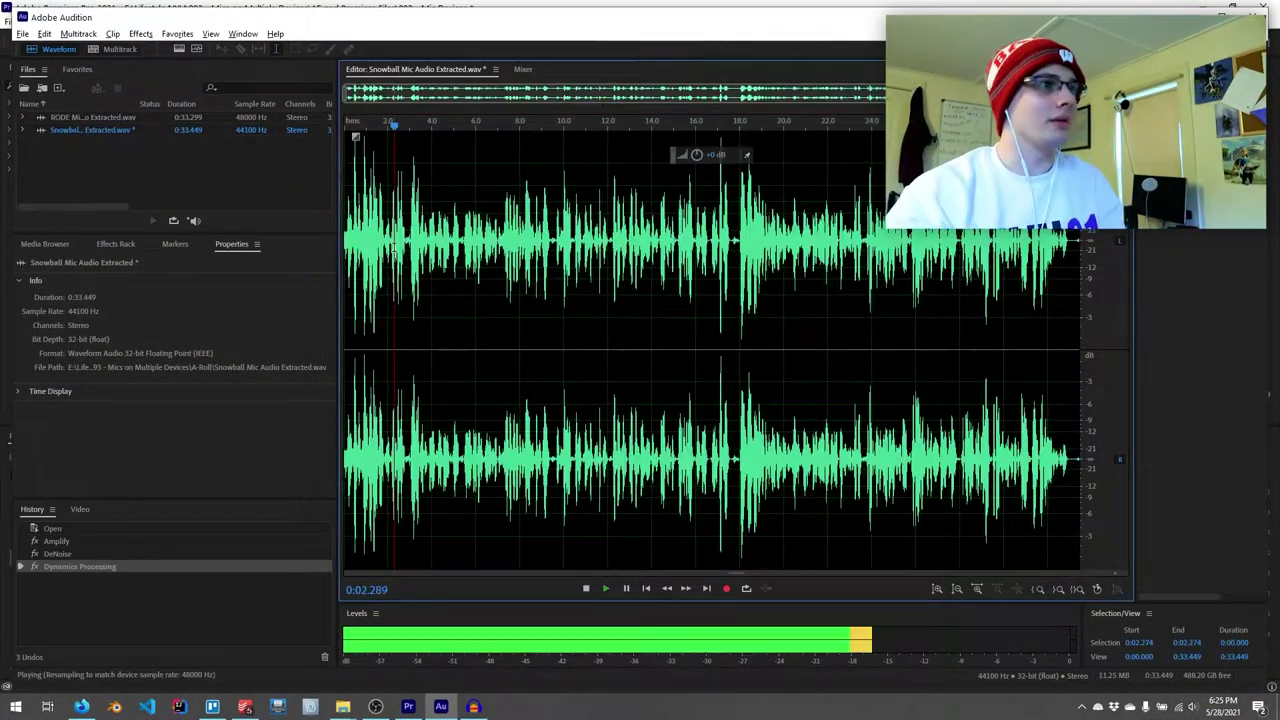
key(space)
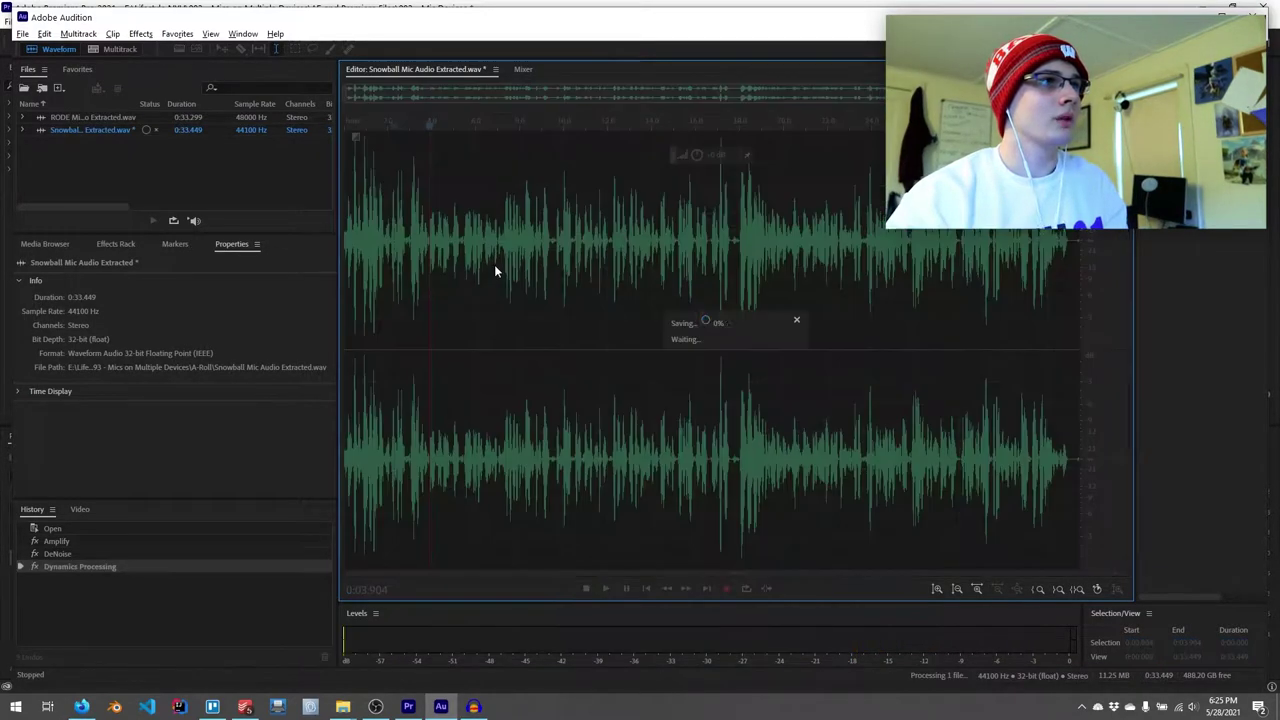
click(1230, 10)
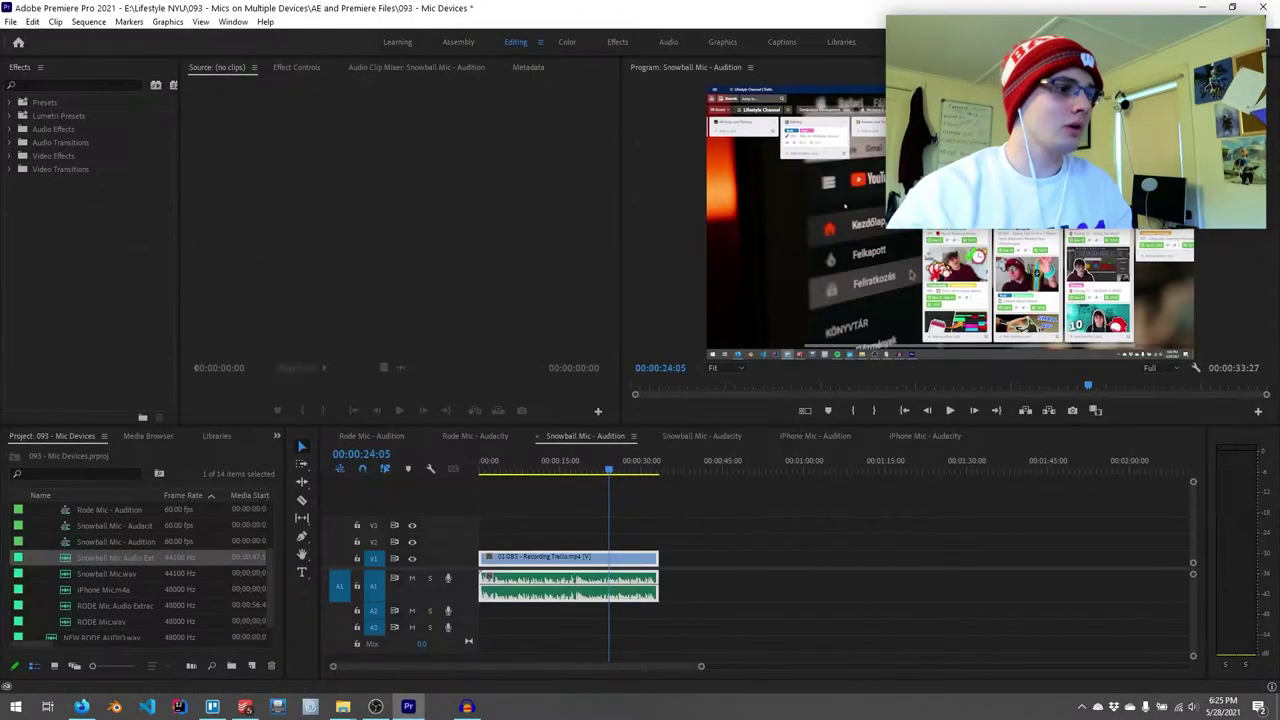
- Switch to Audacity and replace the Rode track with the Snowball Audio For Audacity file
click(441, 706)
click(9, 114)
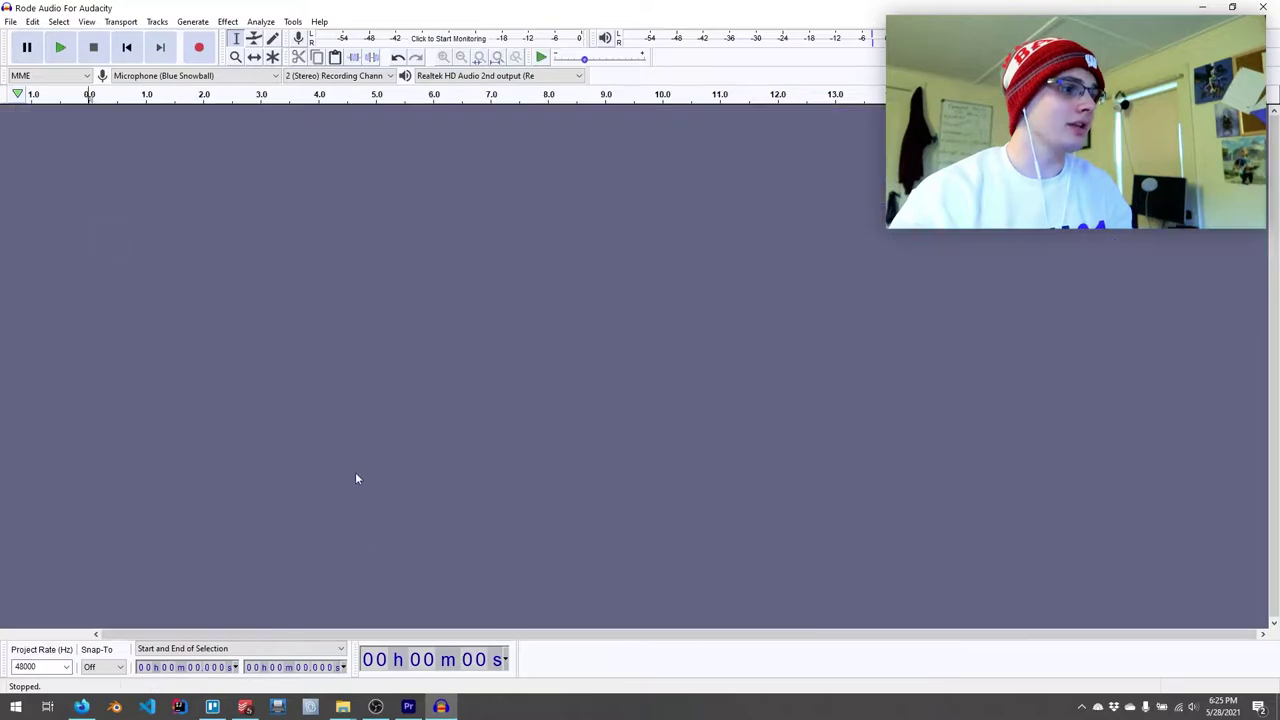
click(338, 656)
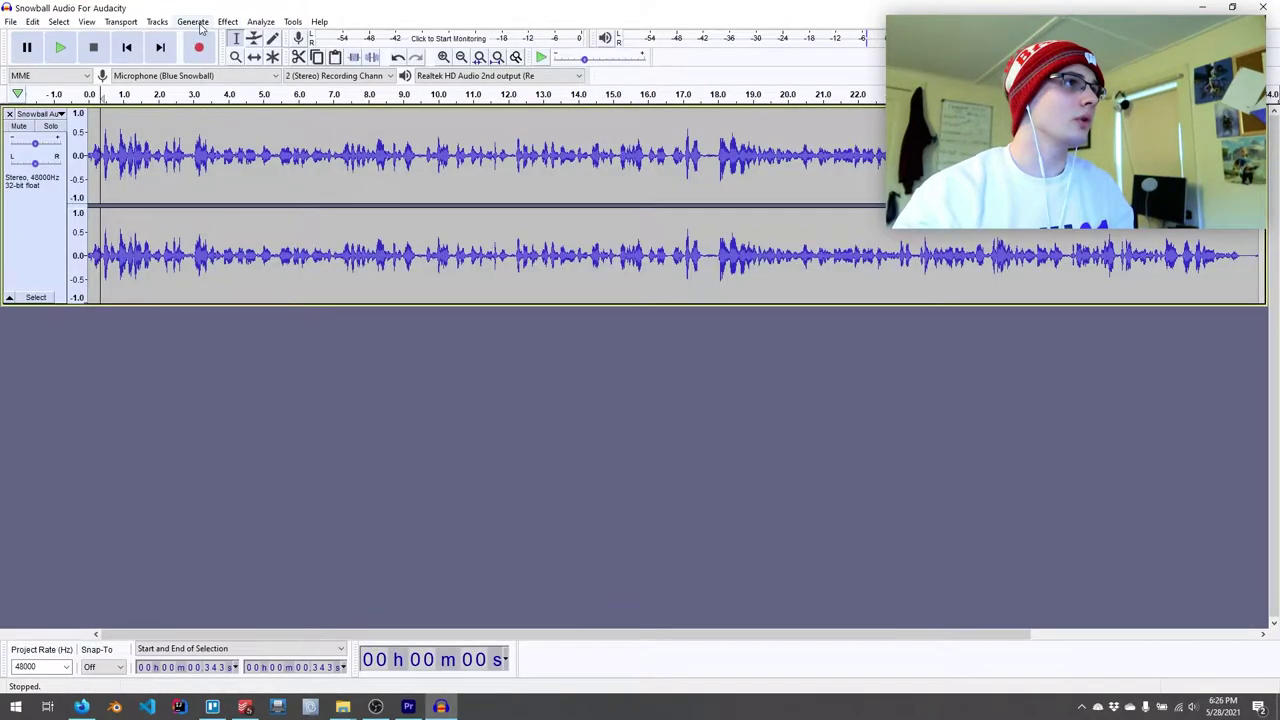
- Raise the Snowball track's gain slightly while listening to the playback
click(227, 21)
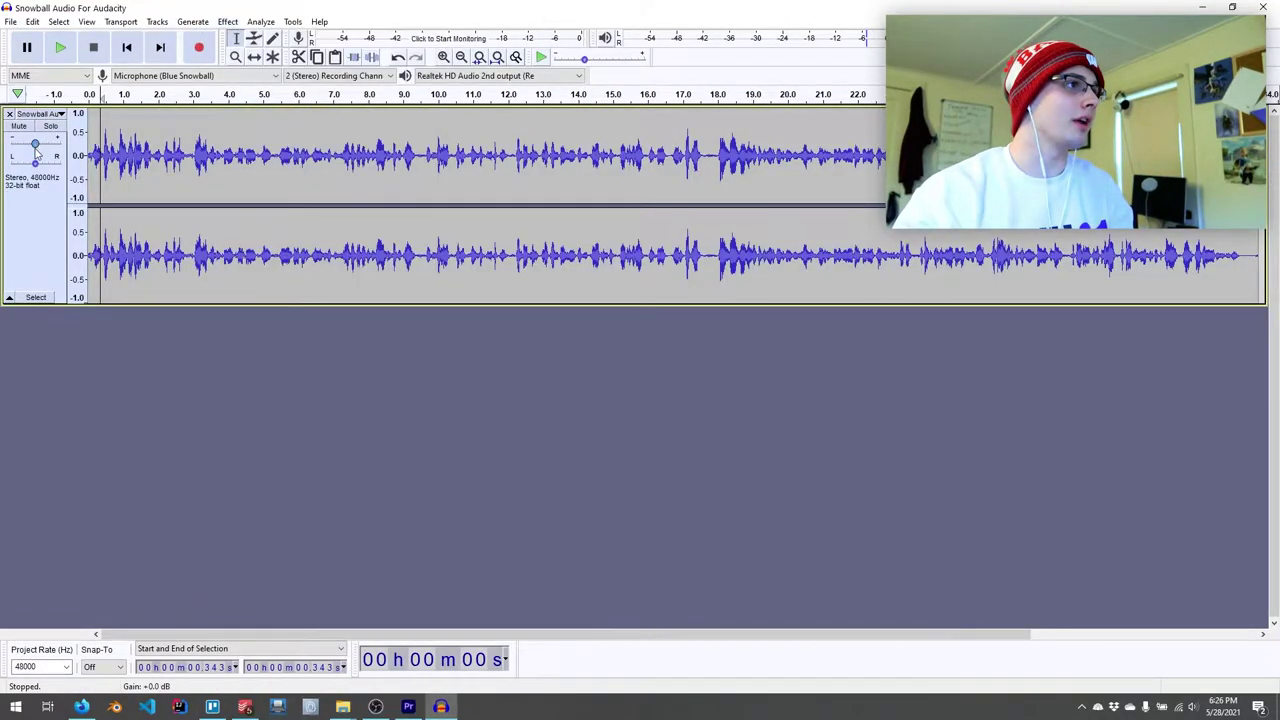
click(40, 146)
key(space)
click(37, 146)
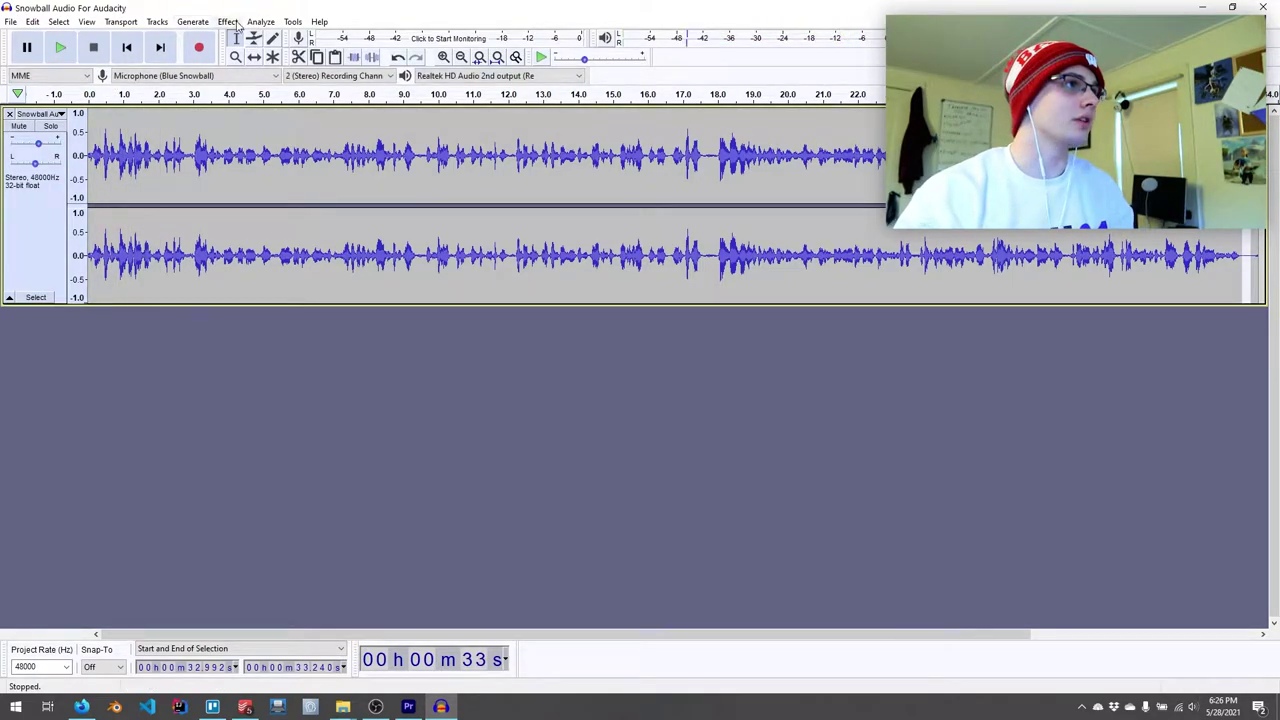
- Capture a noise profile from the quiet section between about 32.99 s and 33.24 s for Noise Reduction
click(259, 21)
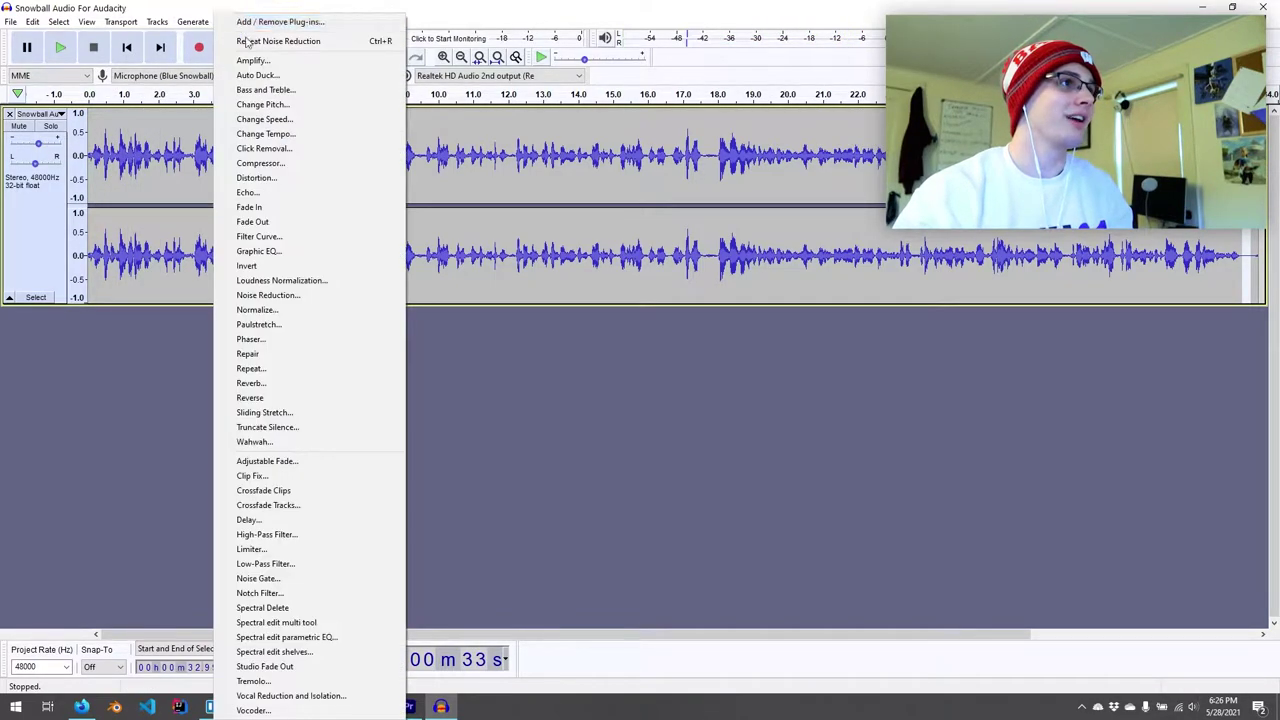
click(268, 295)
click(641, 287)
- Apply Noise Reduction to the whole Snowball track with 5 dB reduction, sensitivity 4.50 and 4 frequency smoothing bands, previewing it first
click(228, 21)
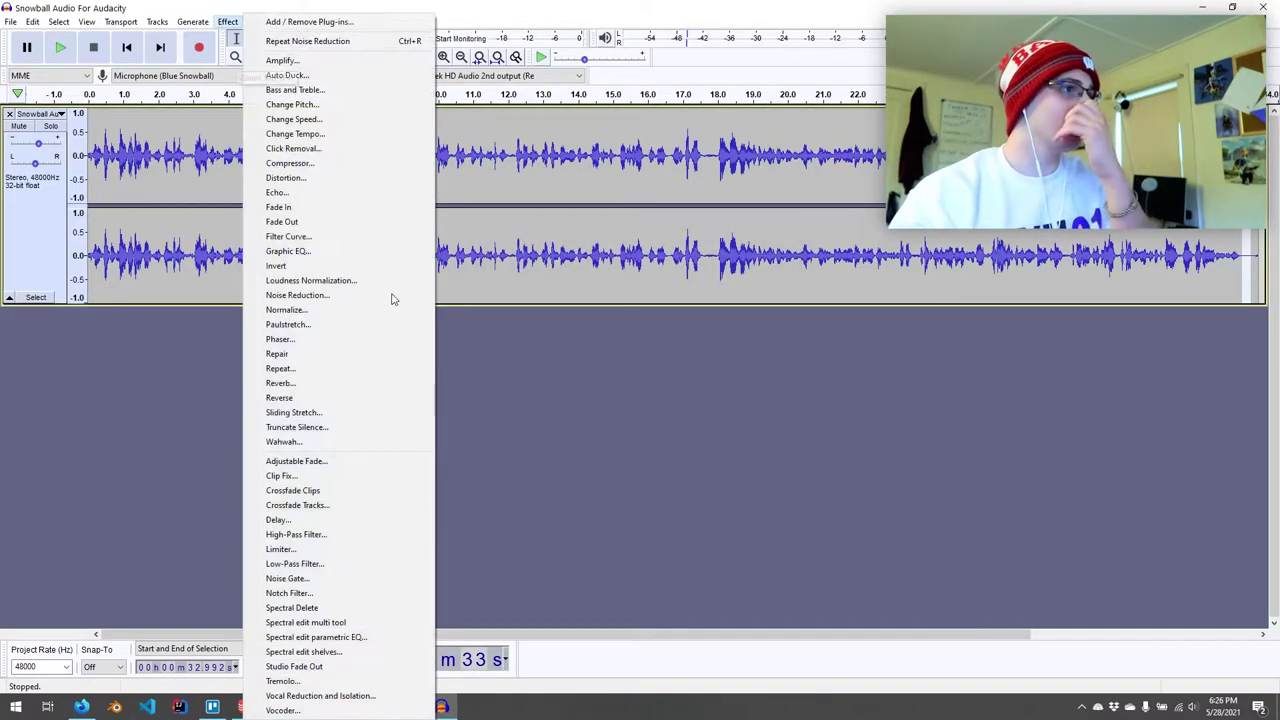
key(Escape)
key(ctrl+a)
click(228, 21)
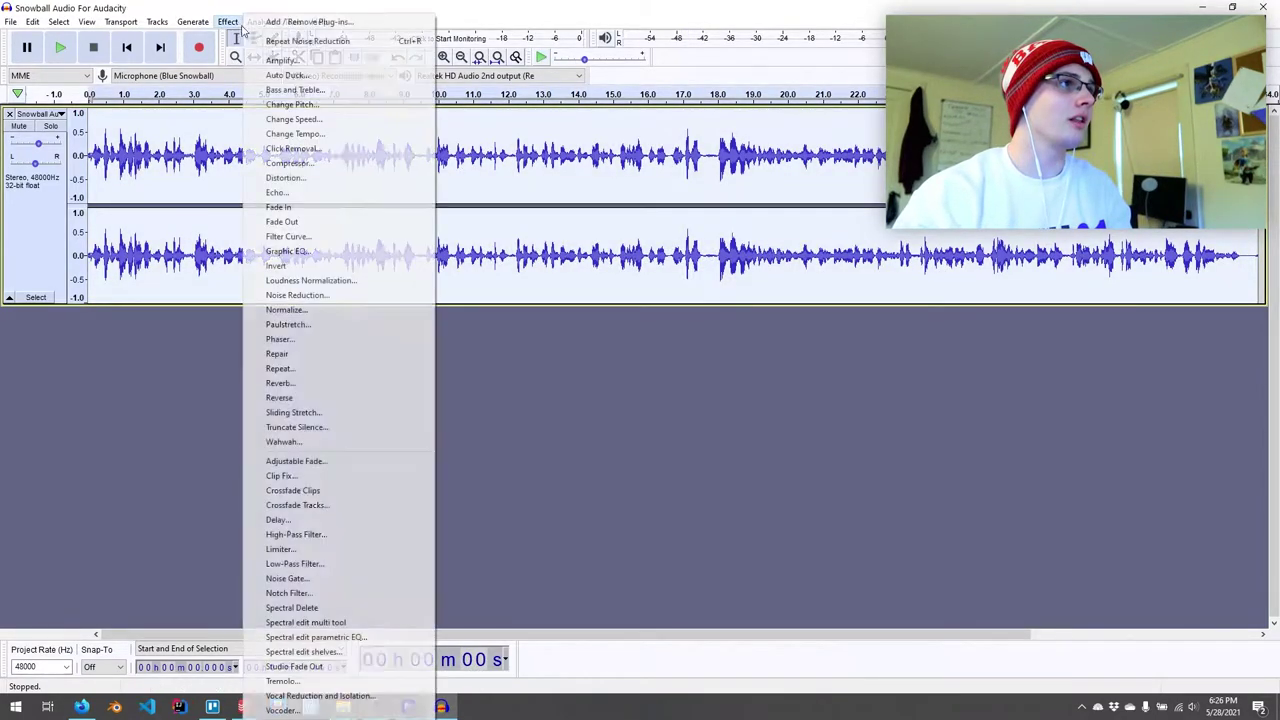
click(268, 295)
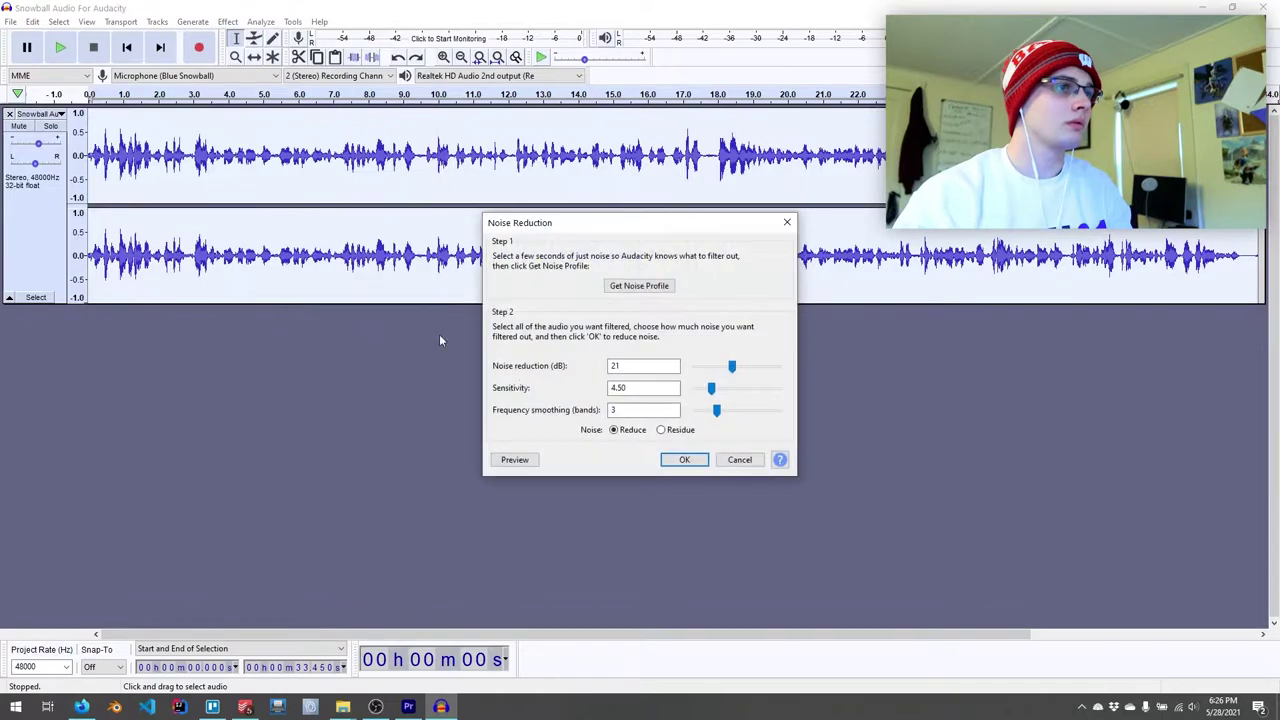
click(516, 460)
click(669, 393)
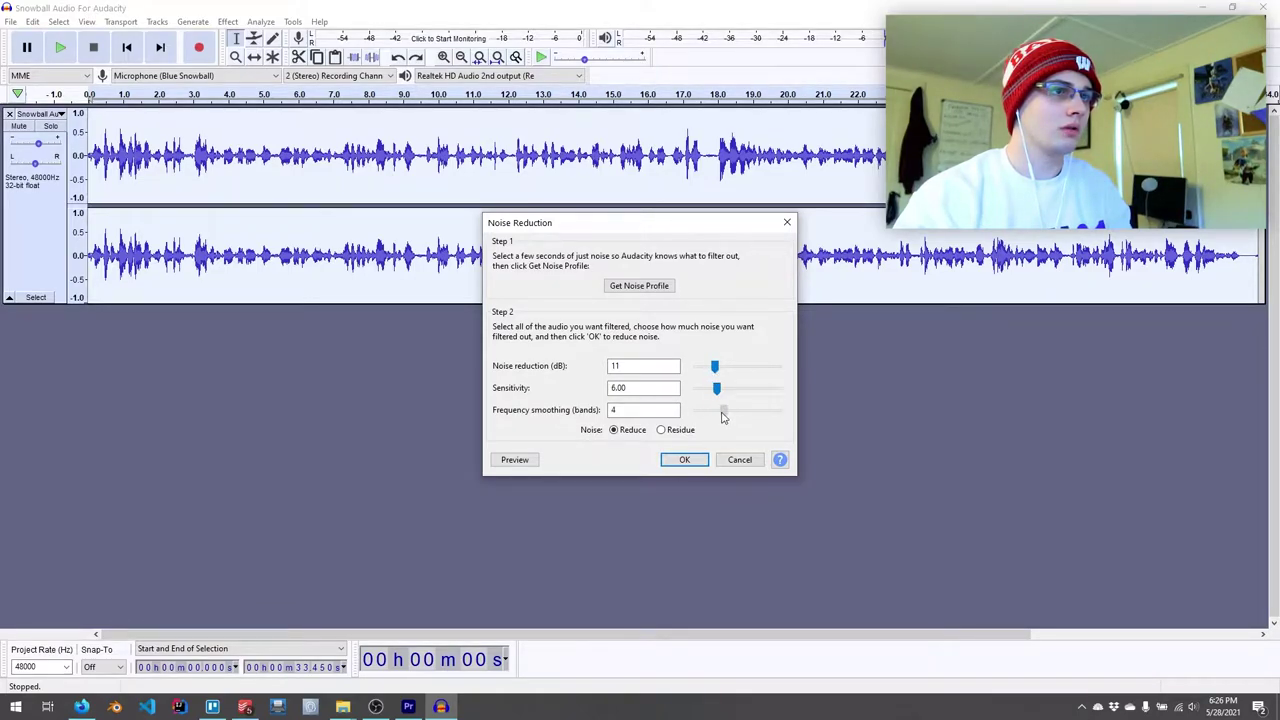
click(531, 459)
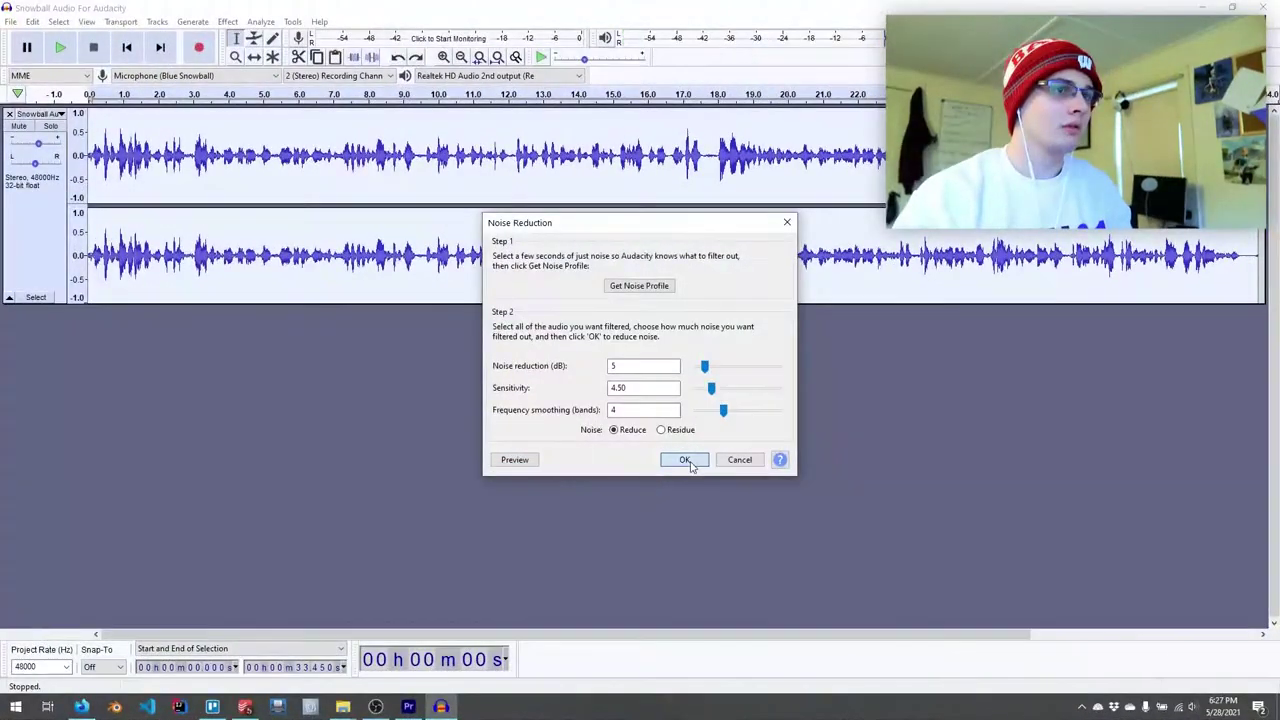
click(685, 460)
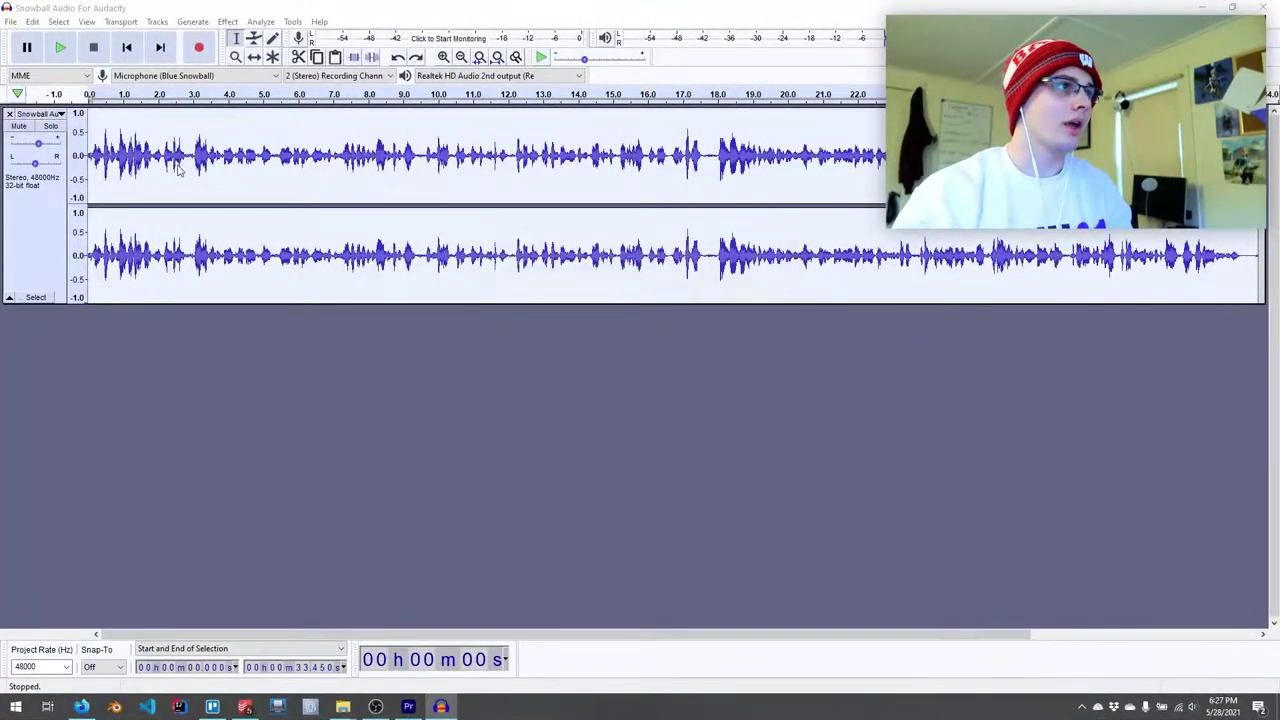
- Listen to the noise-reduced Snowball track and compare it with the Rode Mic - Audacity sequence in Premiere Pro
click(130, 155)
key(space)
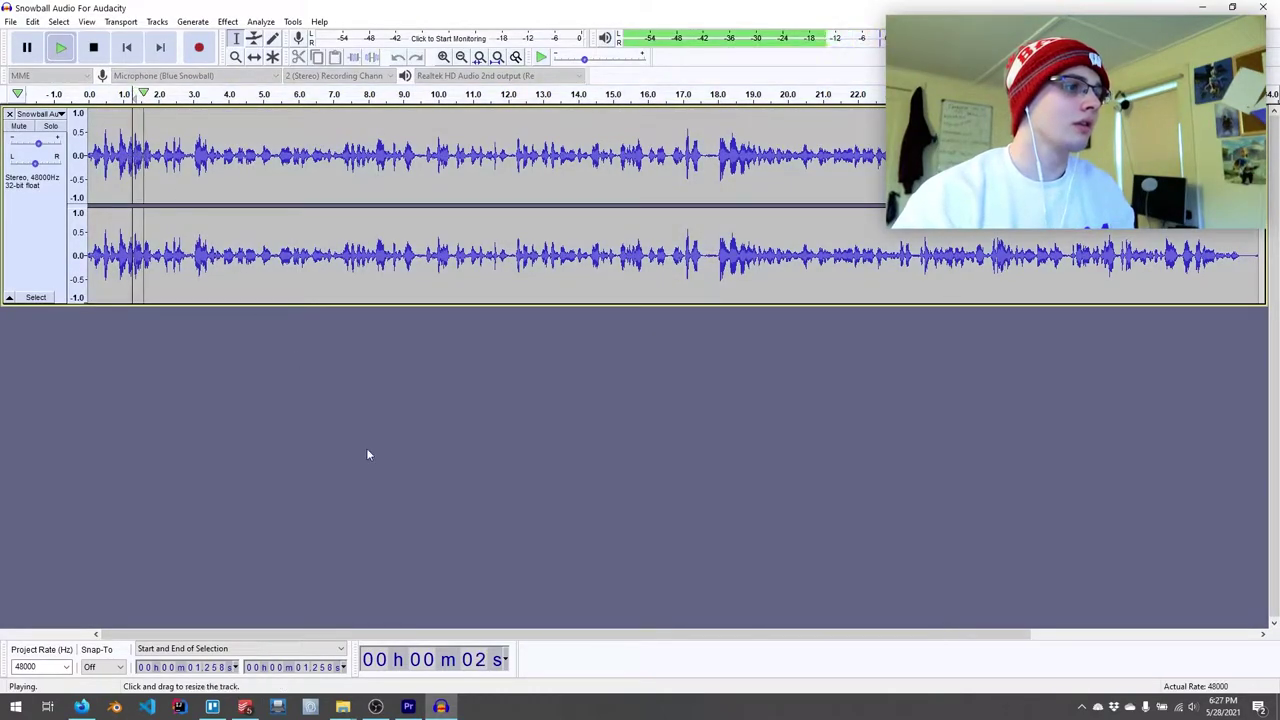
click(407, 707)
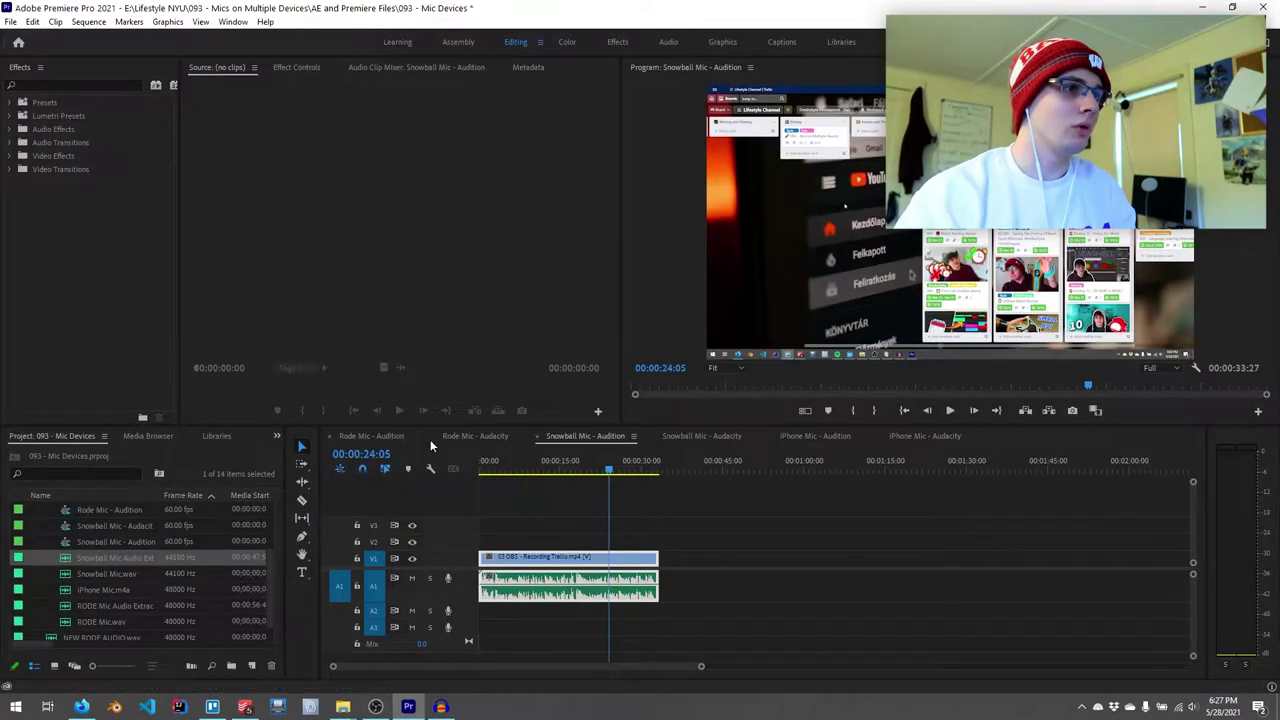
click(475, 436)
key(space)
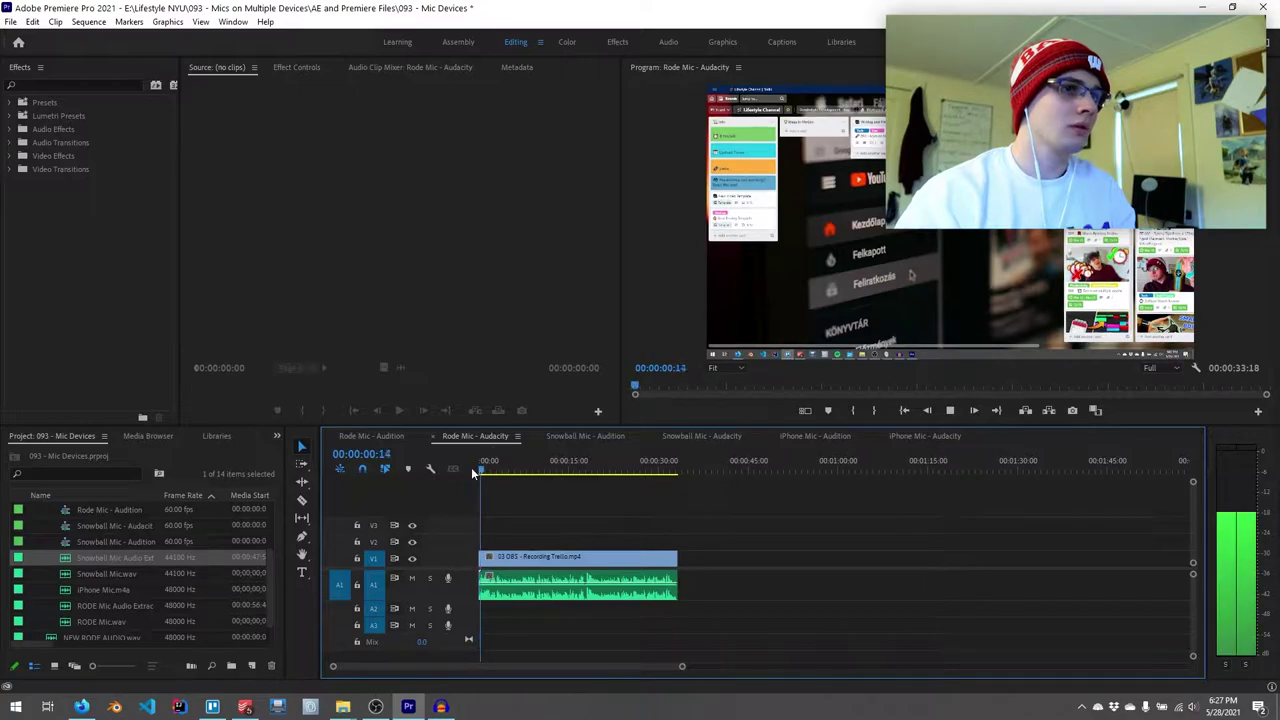
key(alt+Tab)
click(109, 165)
key(space)
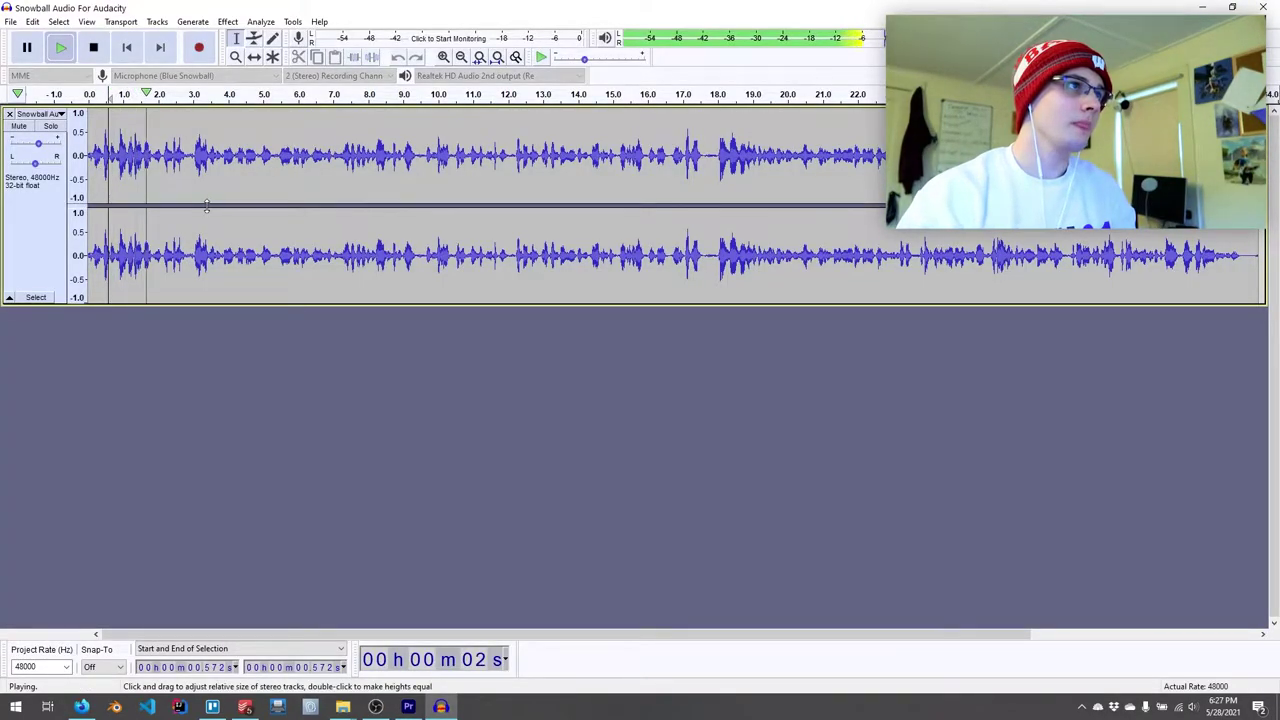
key(space)
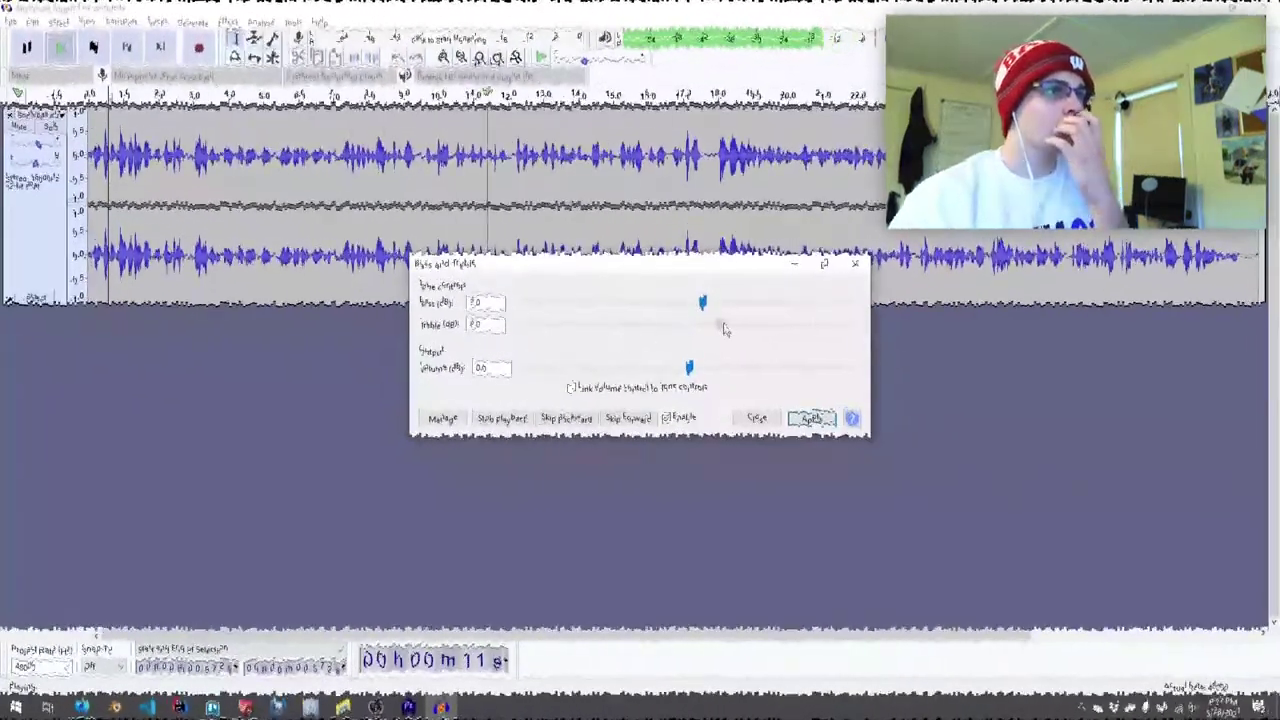
- Apply the Bass and Treble effect to the Snowball track and check the playback
click(757, 417)
click(284, 197)
key(space)
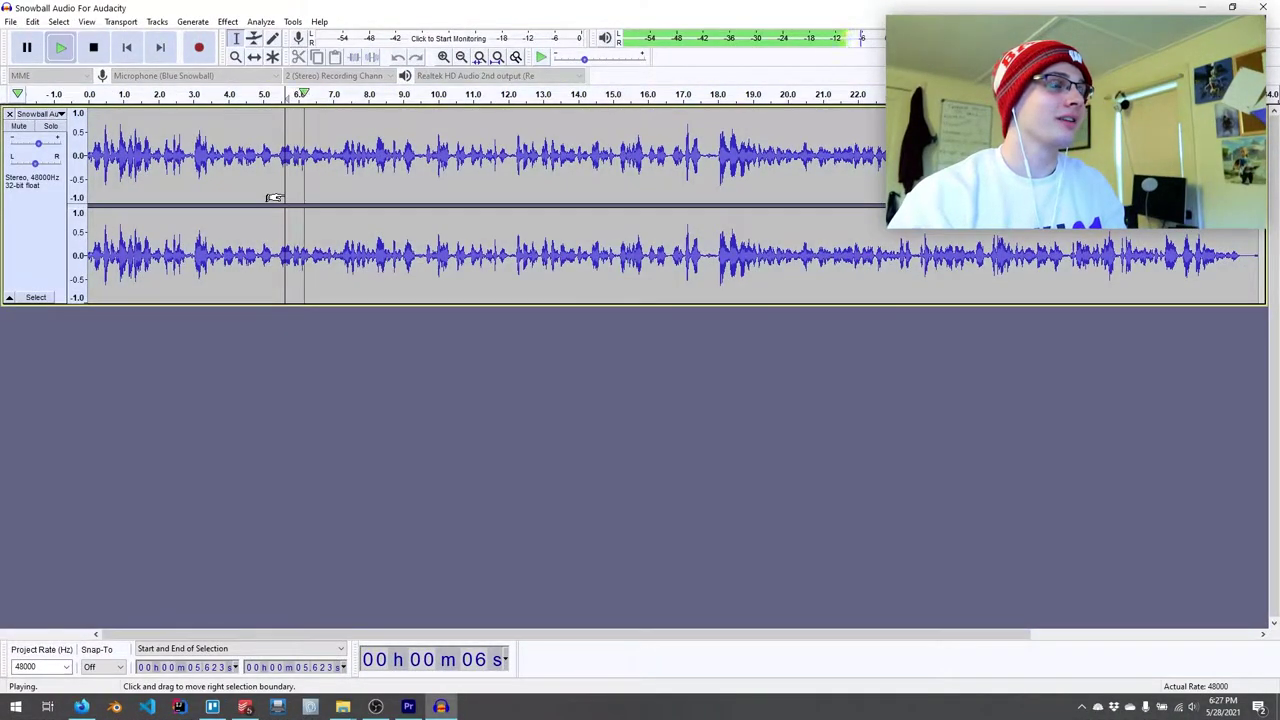
key(space)
key(space)
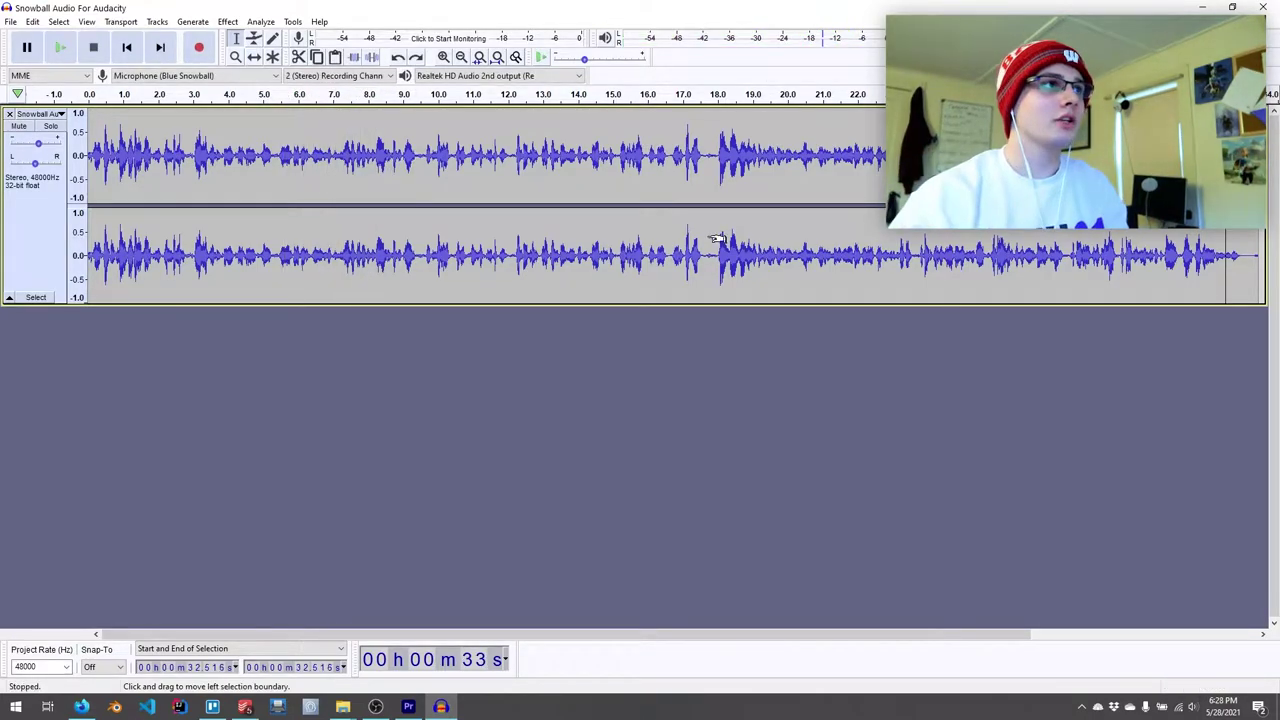
- Export the cleaned Snowball track as NEW SNOWBALL AUDIO.wav instead of saving an Audacity project
key(ctrl+s)
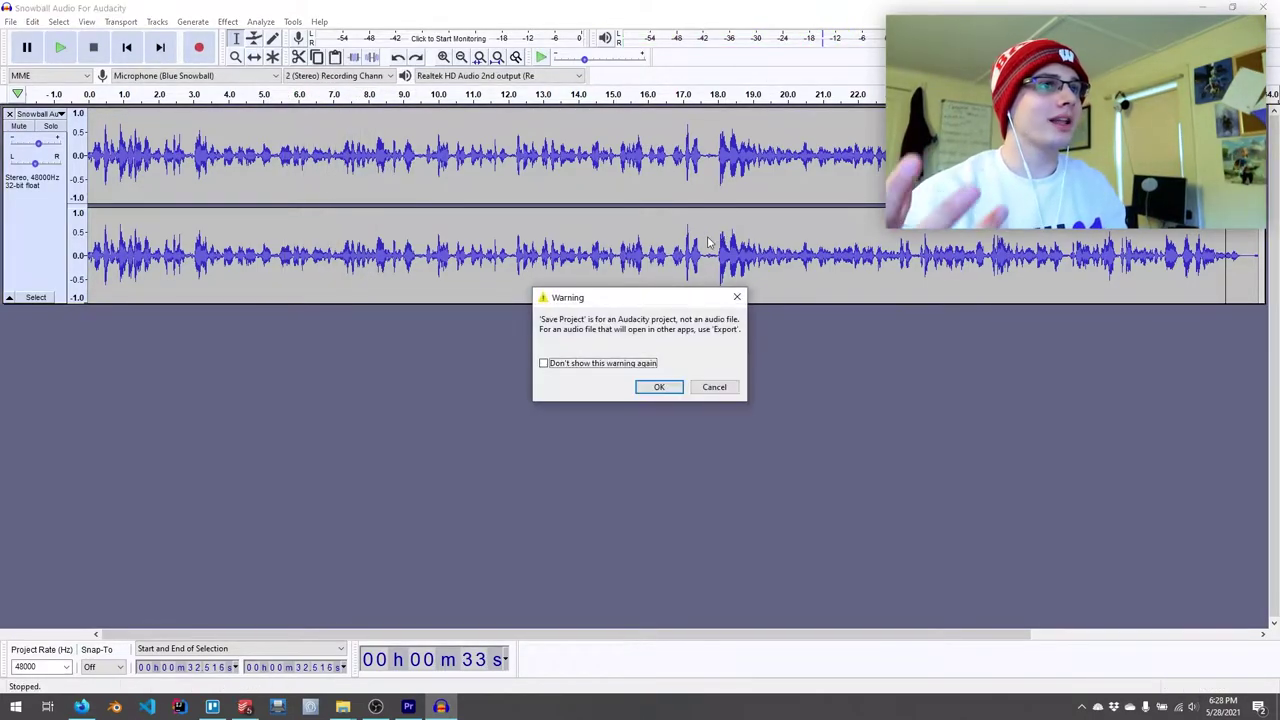
click(716, 387)
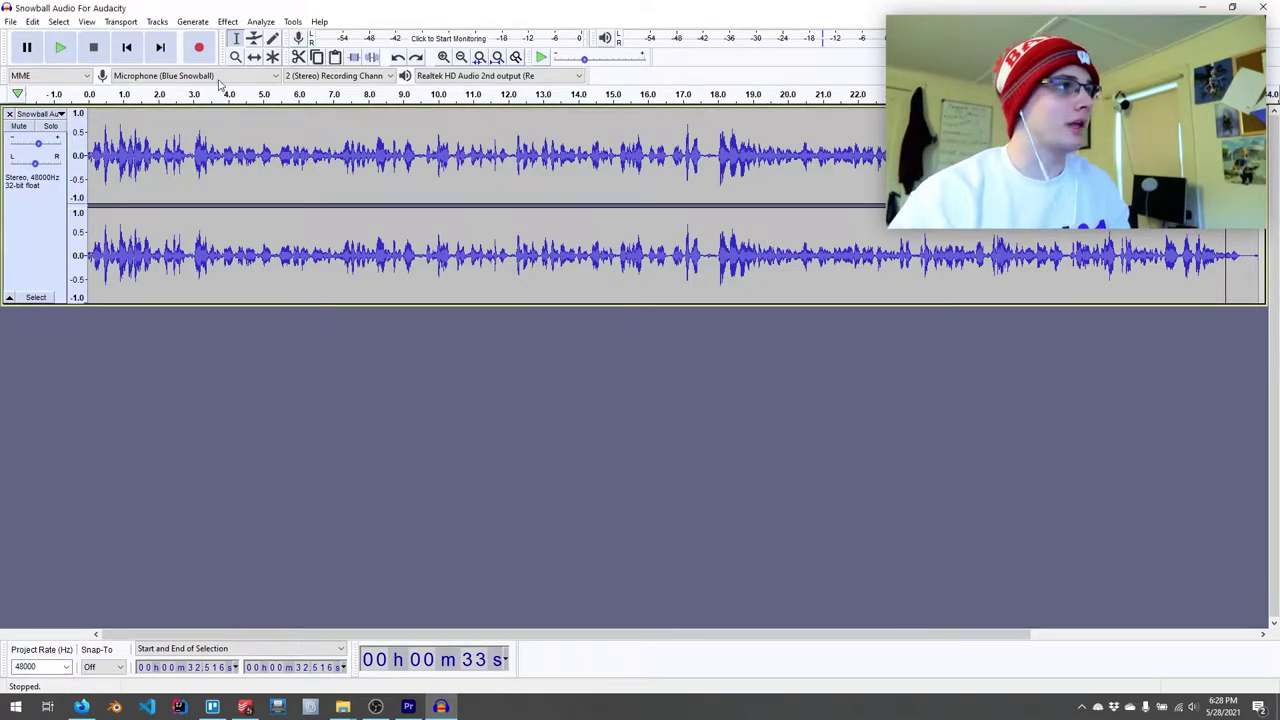
click(7, 22)
mouse_move(45, 122)
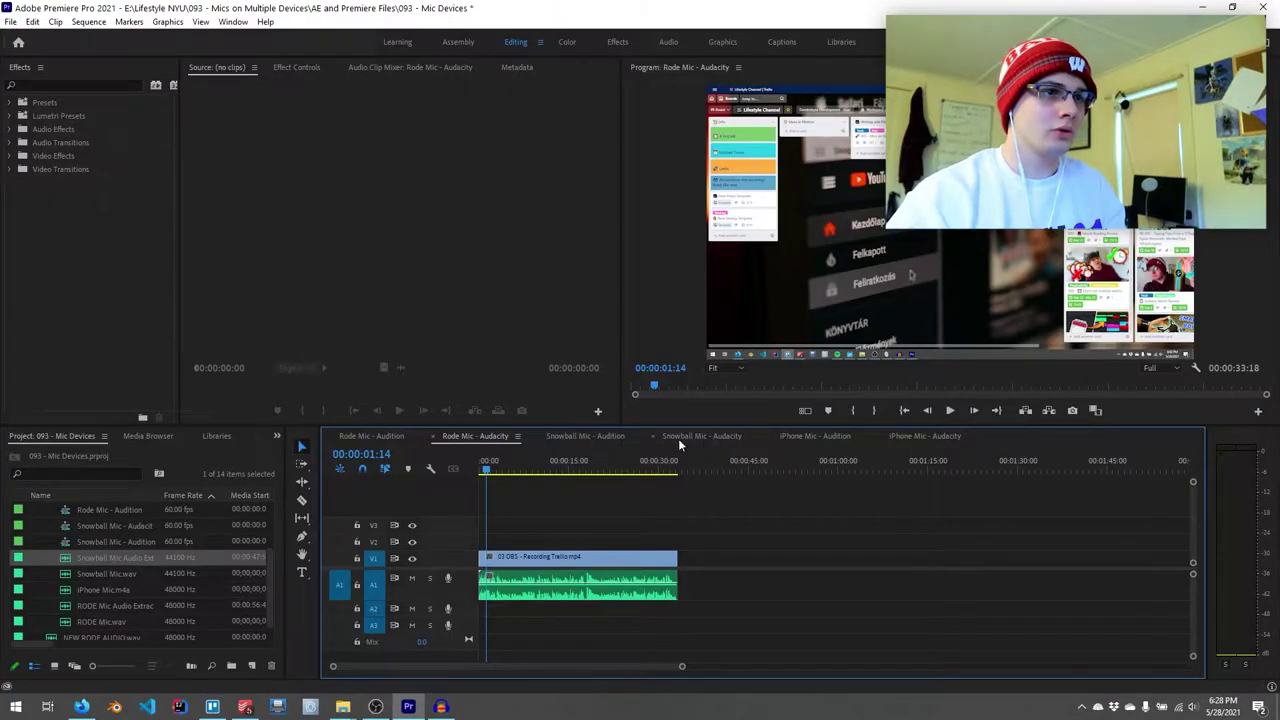
- Switch to Premiere Pro and replace the audio in the Snowball Mic - Audacity sequence with NEW SNOWBALL AUDIO.wav
click(700, 436)
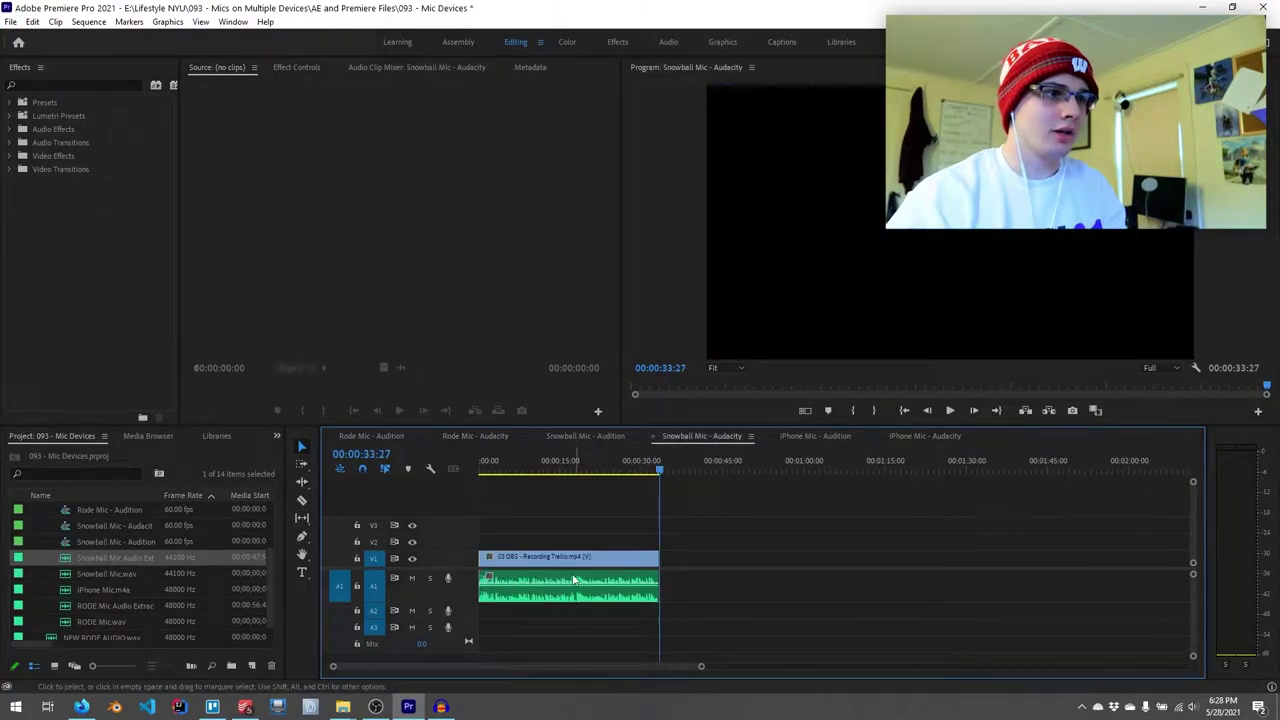
key(alt+Tab)
click(220, 289)
drag(220, 289, 465, 590)
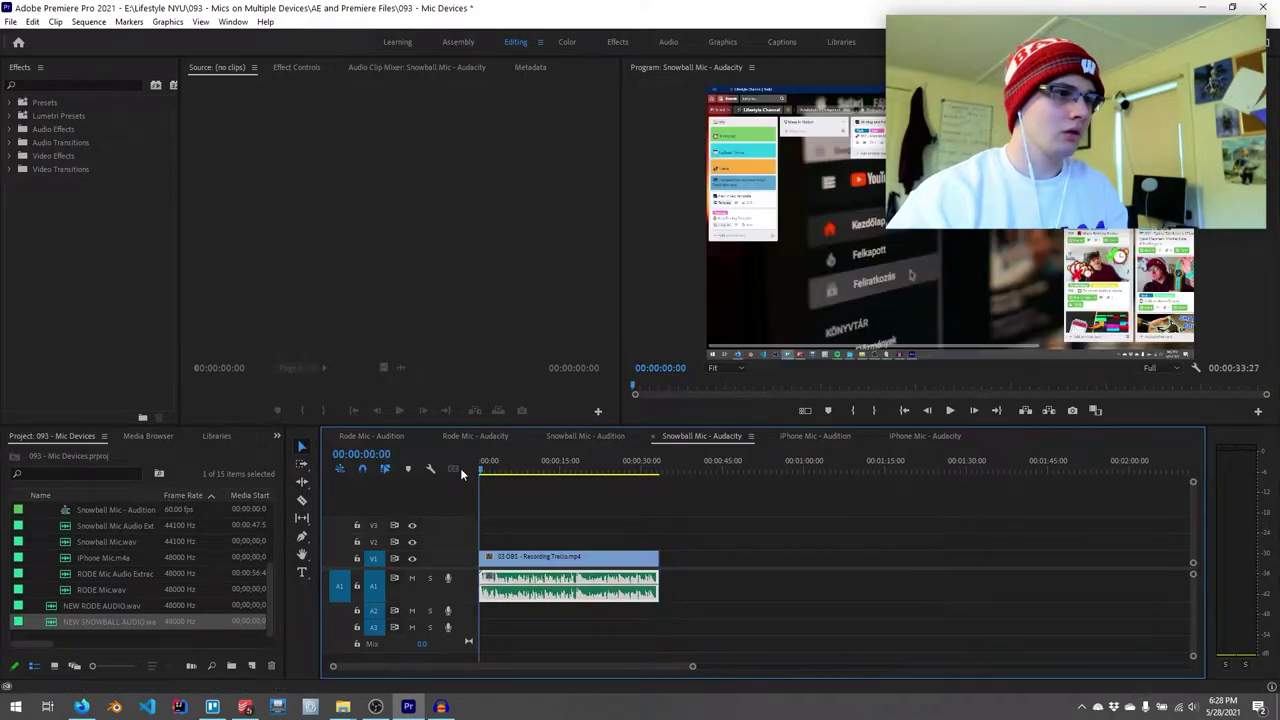
- Compare the playback of the Snowball Mic - Audition and Snowball Mic - Audacity sequences
click(616, 436)
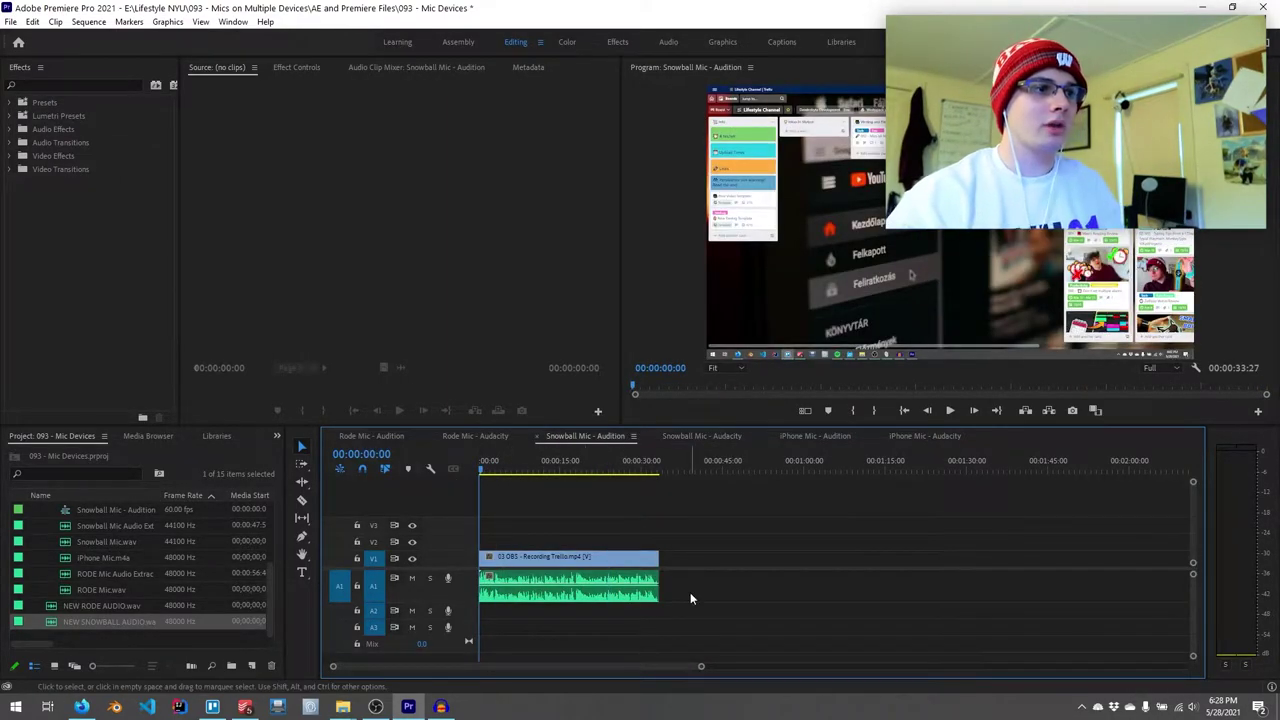
click(575, 470)
key(space)
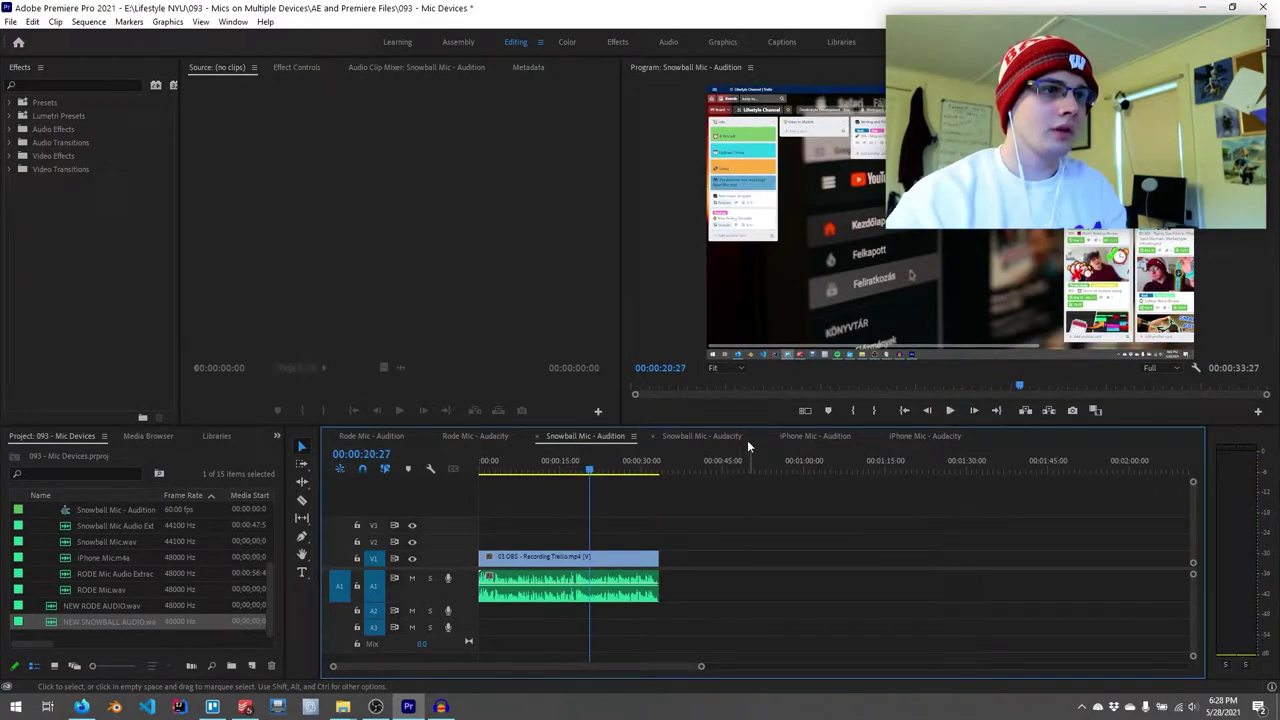
click(747, 440)
click(546, 498)
key(space)
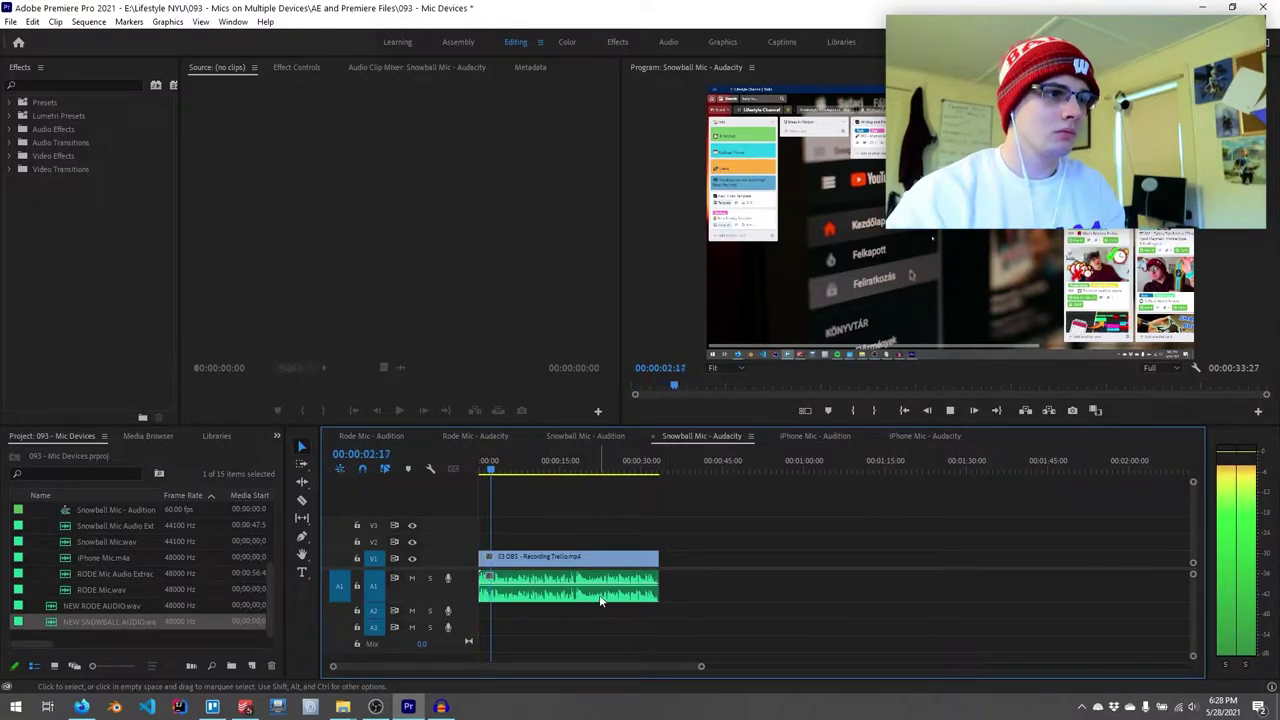
key(space)
click(575, 464)
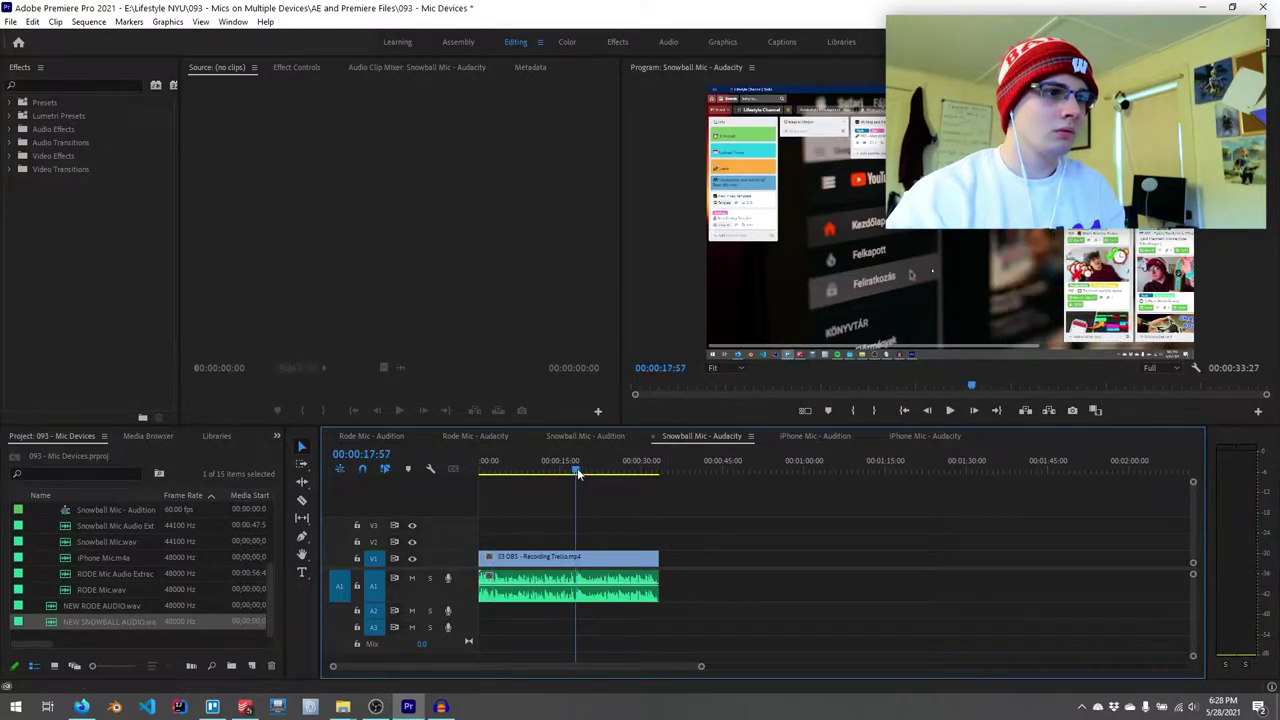
- Adjust the audio gain of the clip in the Snowball Mic - Audacity sequence and check the playback
right_click(619, 598)
click(686, 440)
key(Return)
key(space)
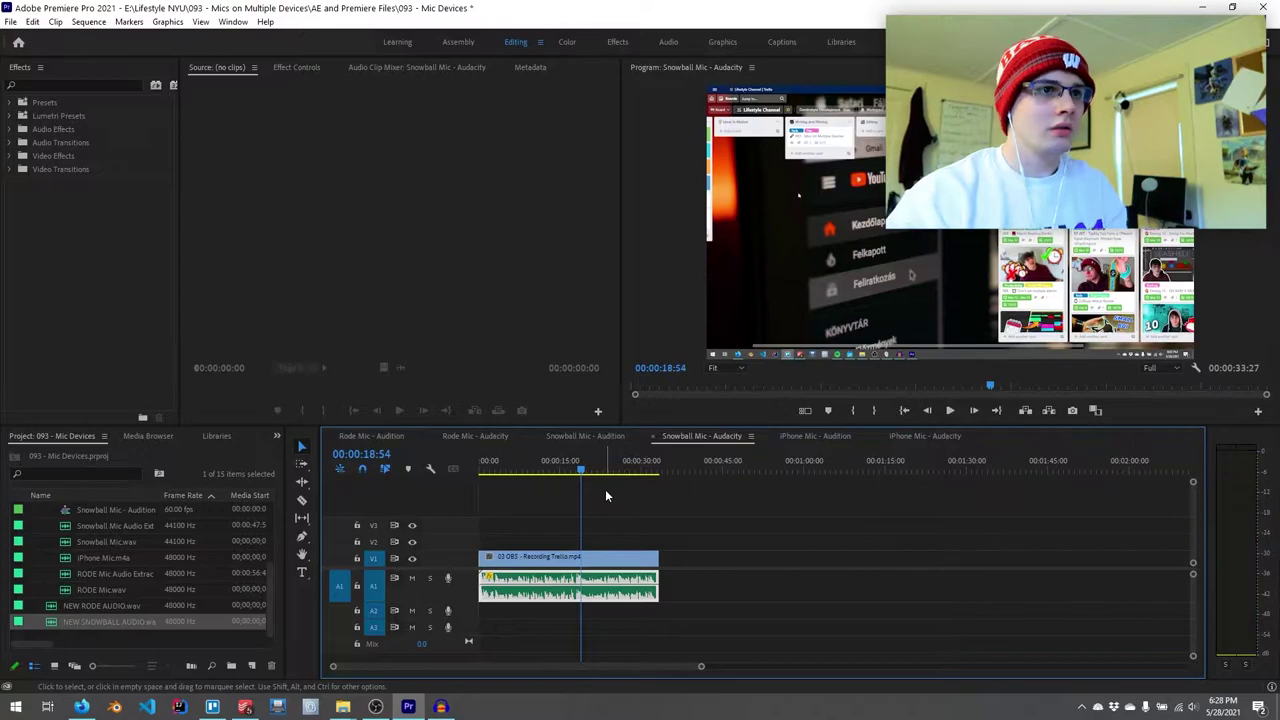
key(space)
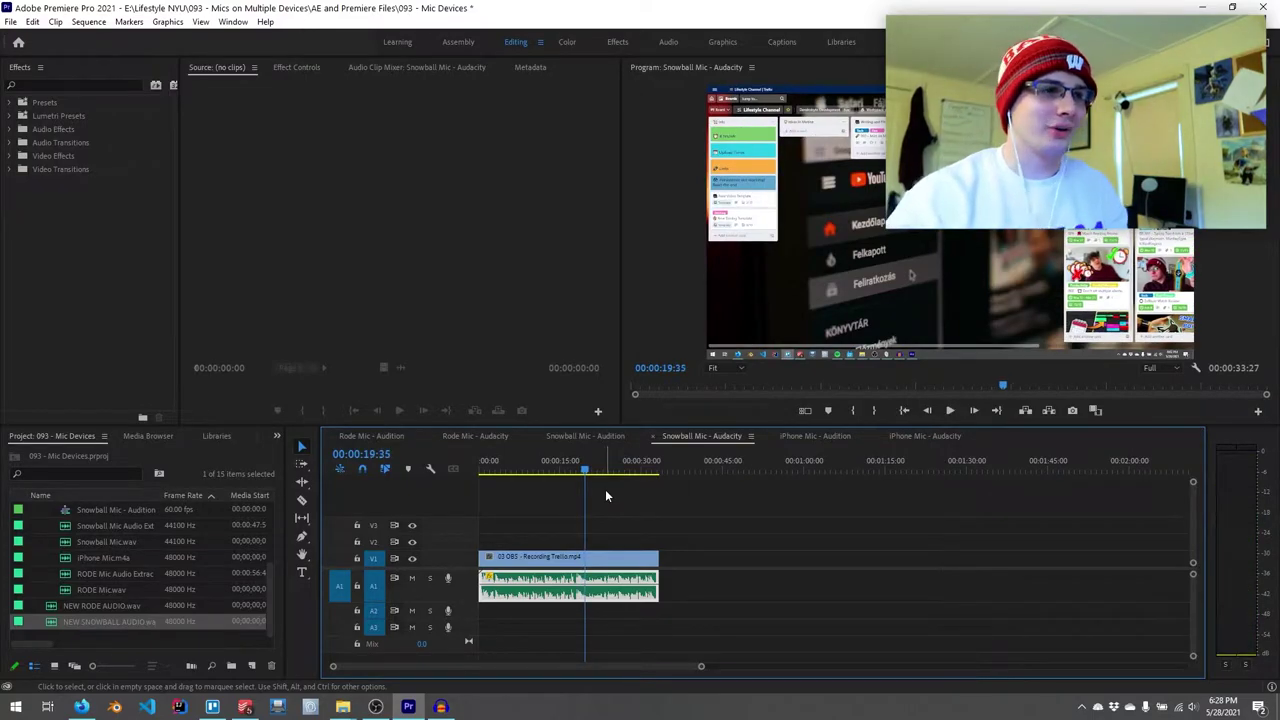
- Save the project, open the iPhone Mic - Audition sequence's audio clip in Adobe Audition, and listen to it
key(ctrl+s)
click(816, 437)
right_click(576, 585)
click(664, 119)
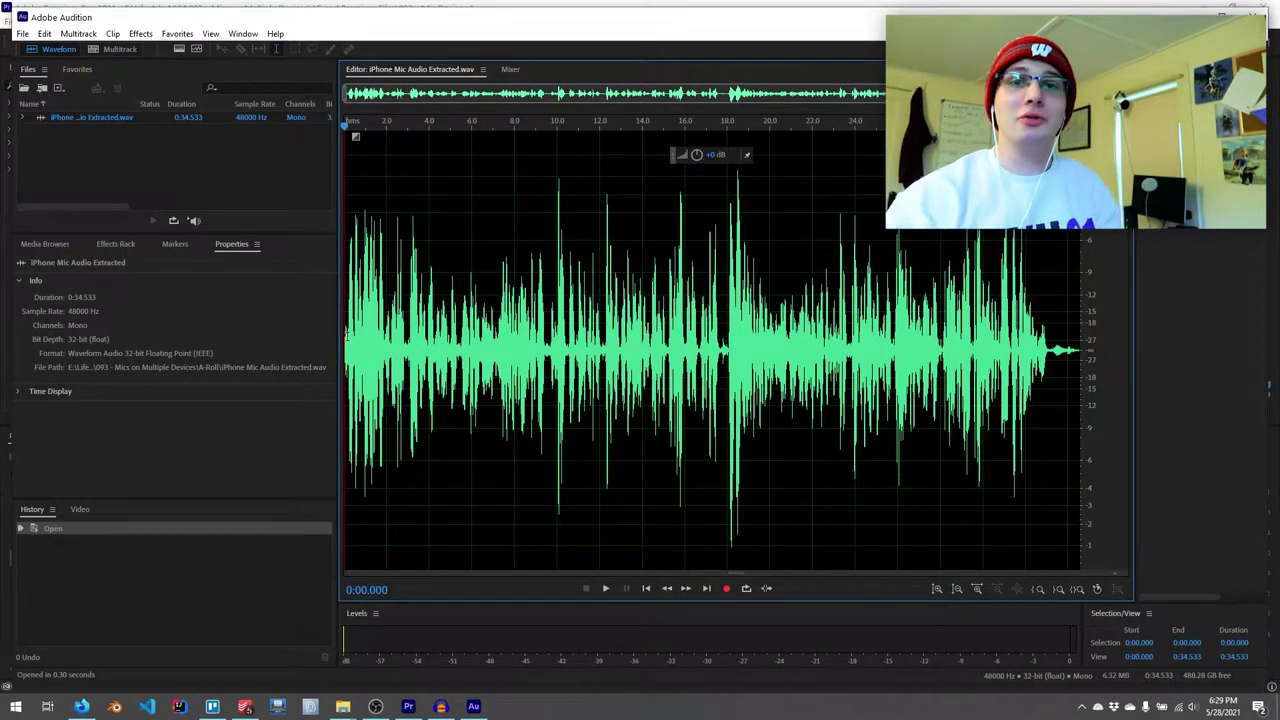
key(space)
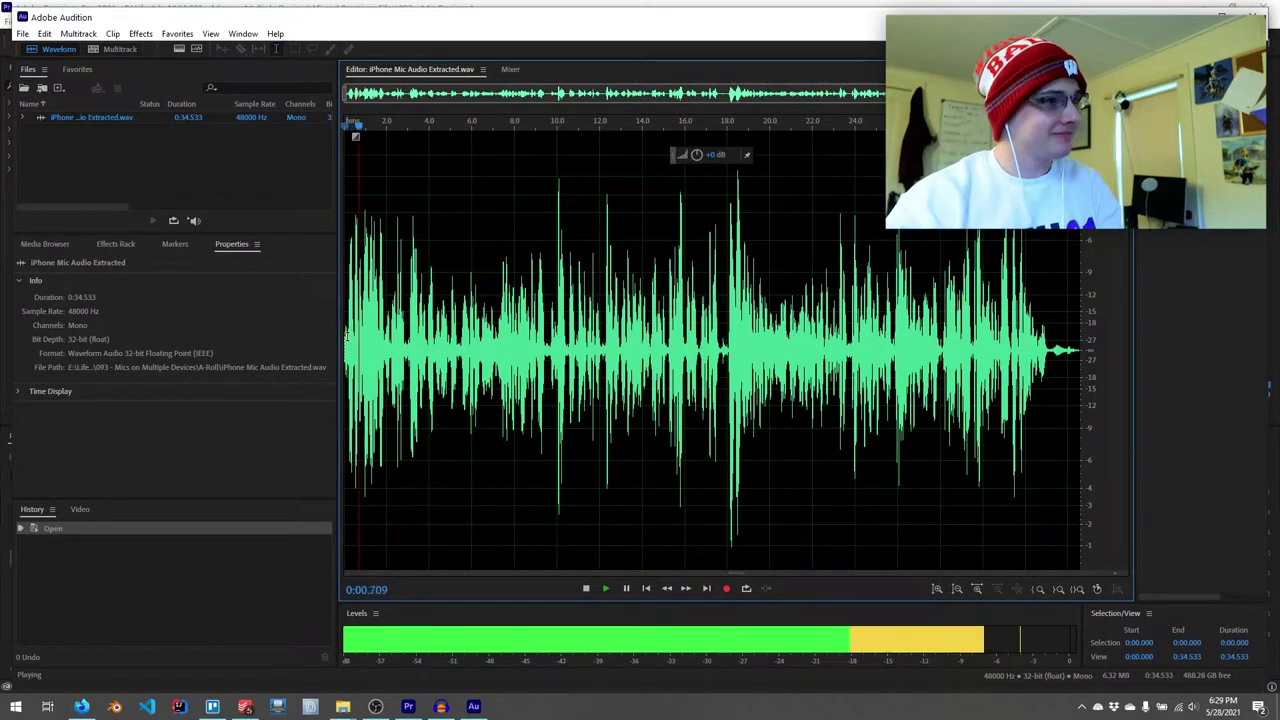
key(space)
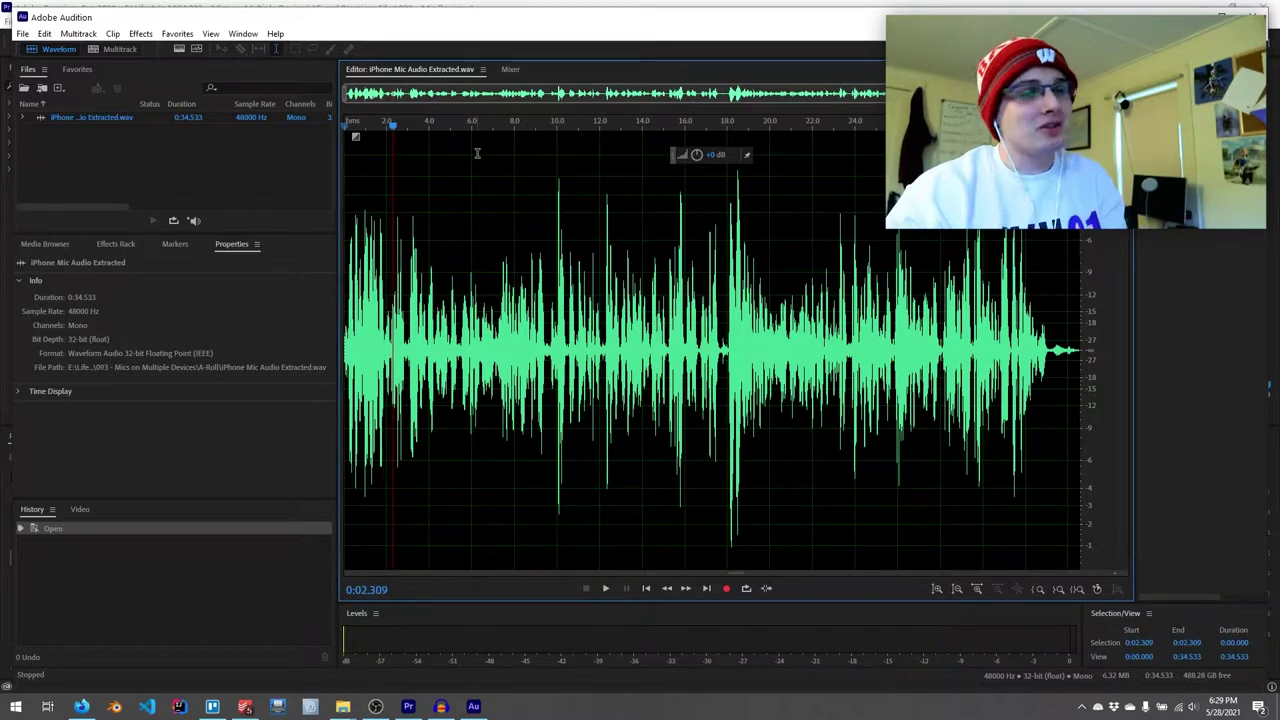
key(space)
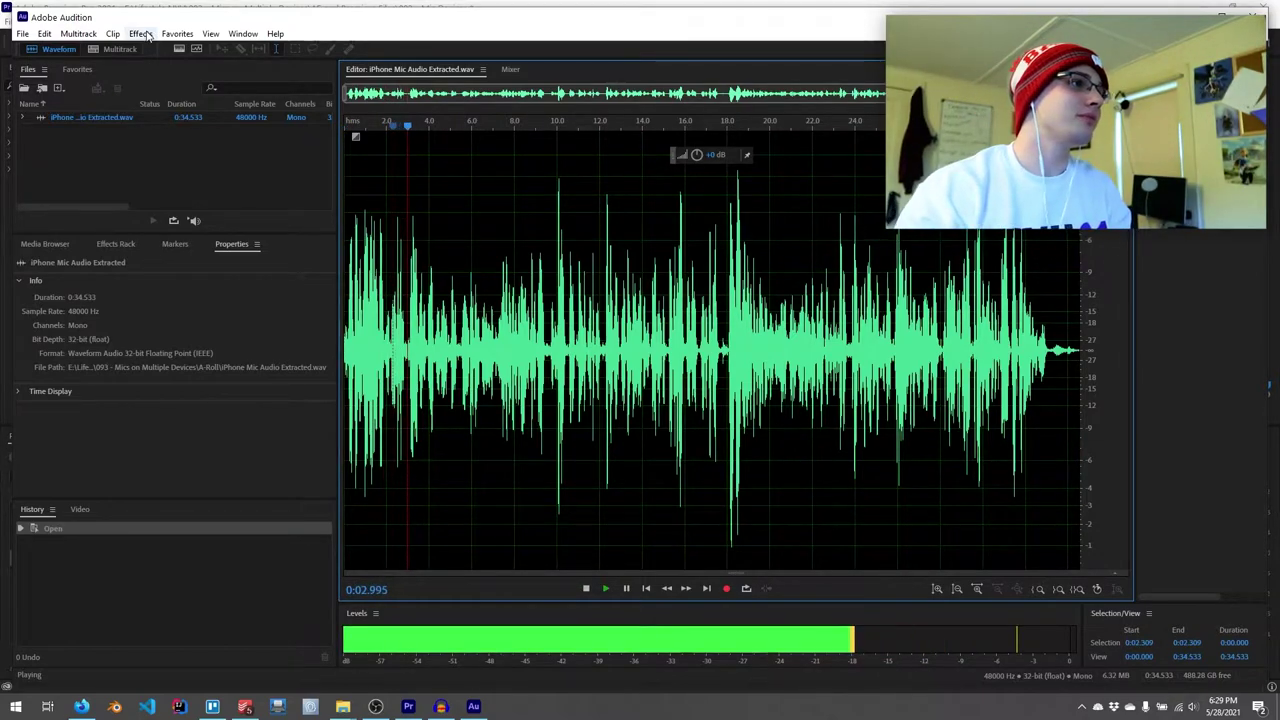
key(space)
click(140, 33)
mouse_move(200, 195)
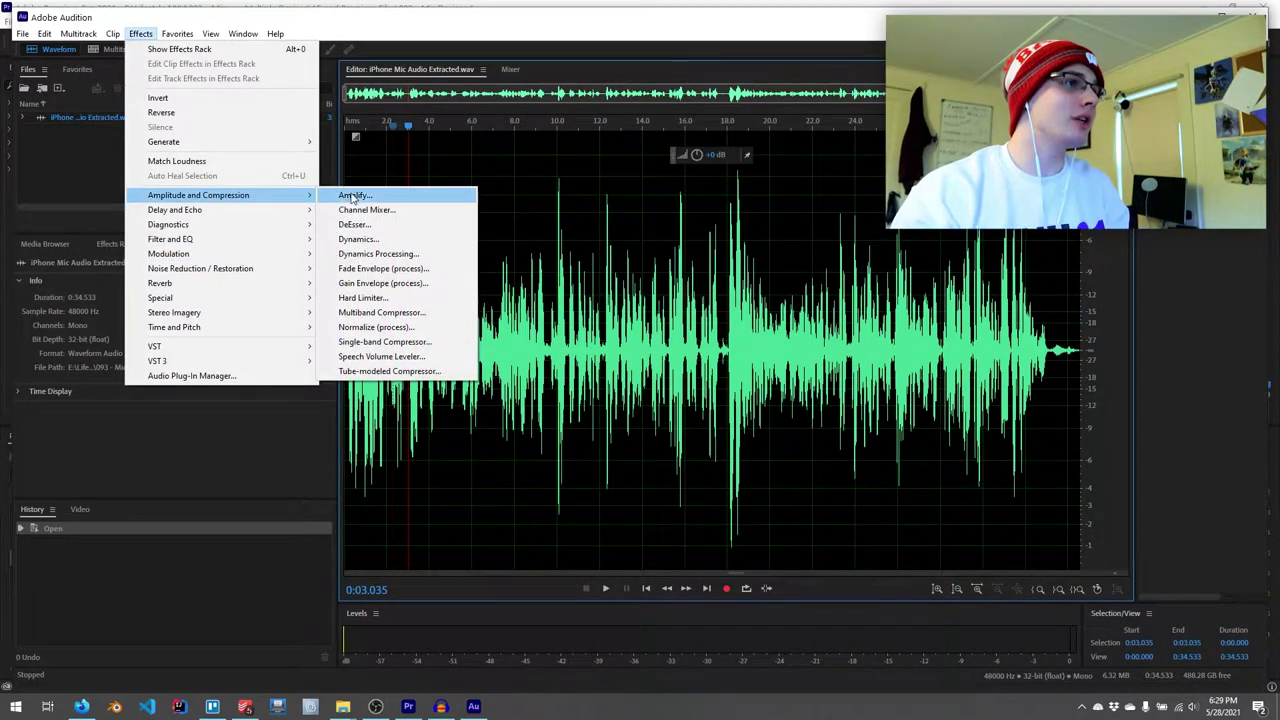
click(345, 191)
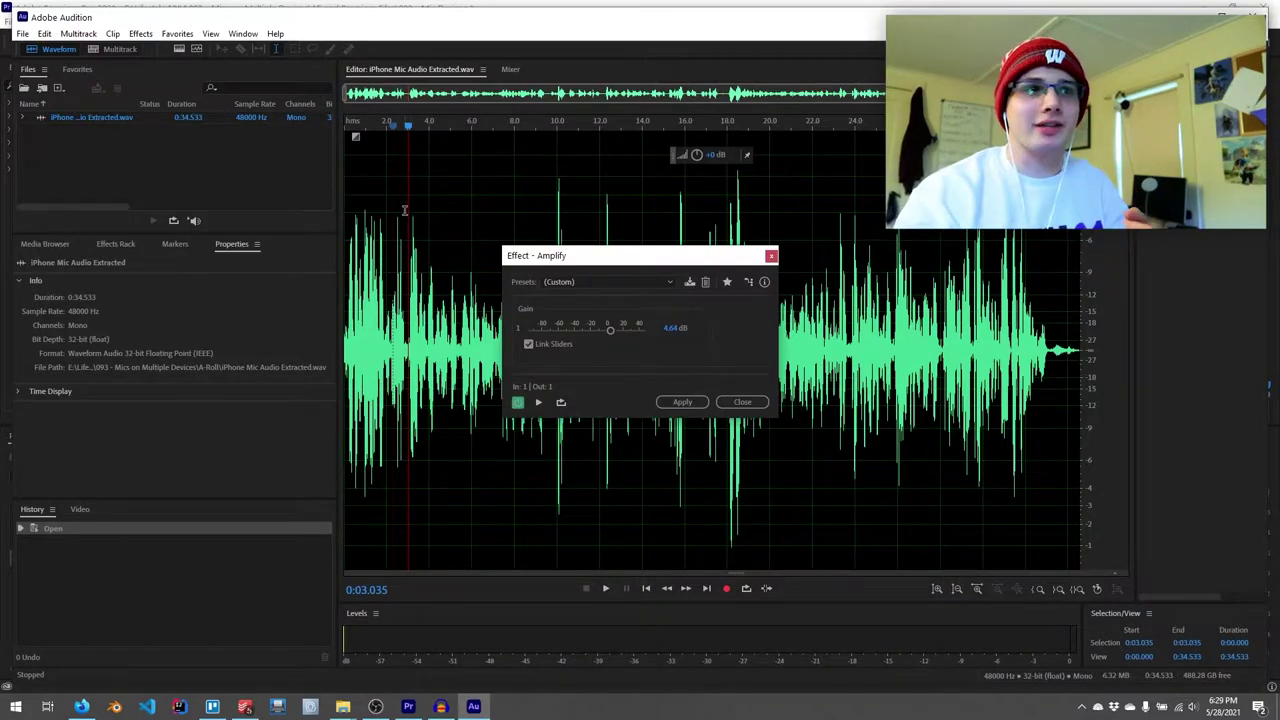
click(745, 401)
click(141, 34)
click(141, 34)
- Apply the DeNoise effect to the whole iPhone recording and listen to the audio
key(space)
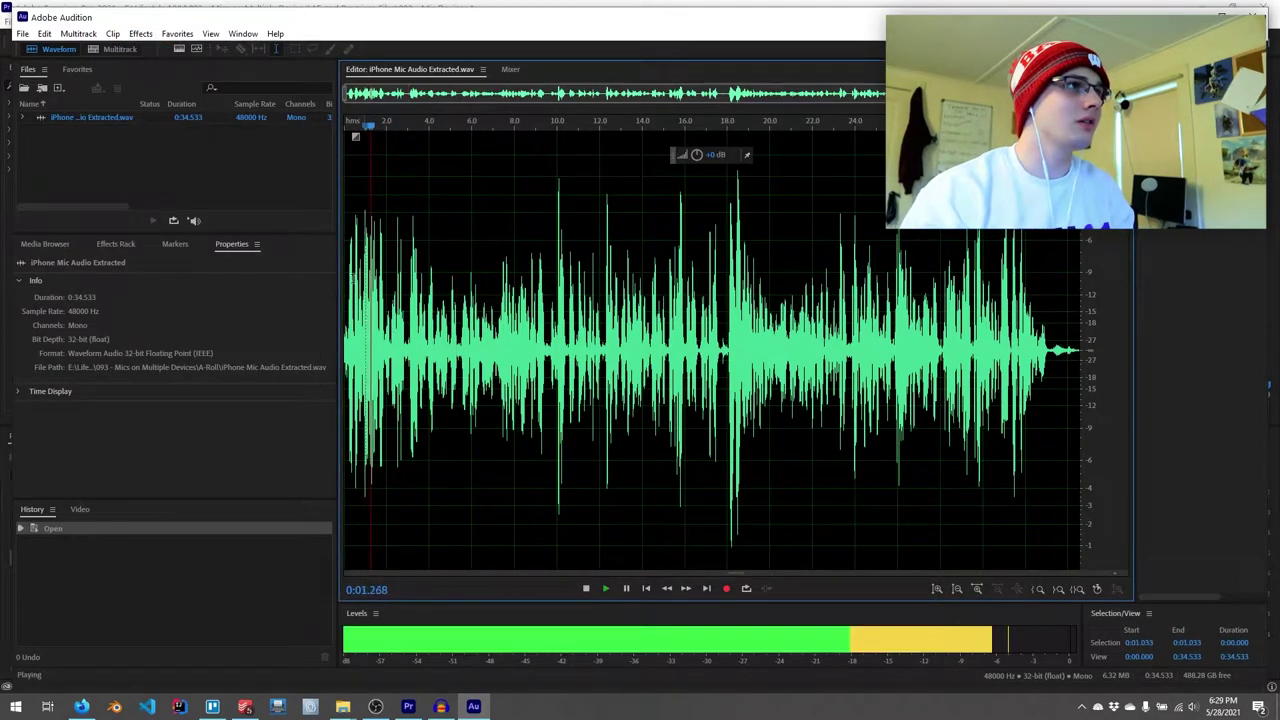
click(141, 34)
mouse_move(205, 272)
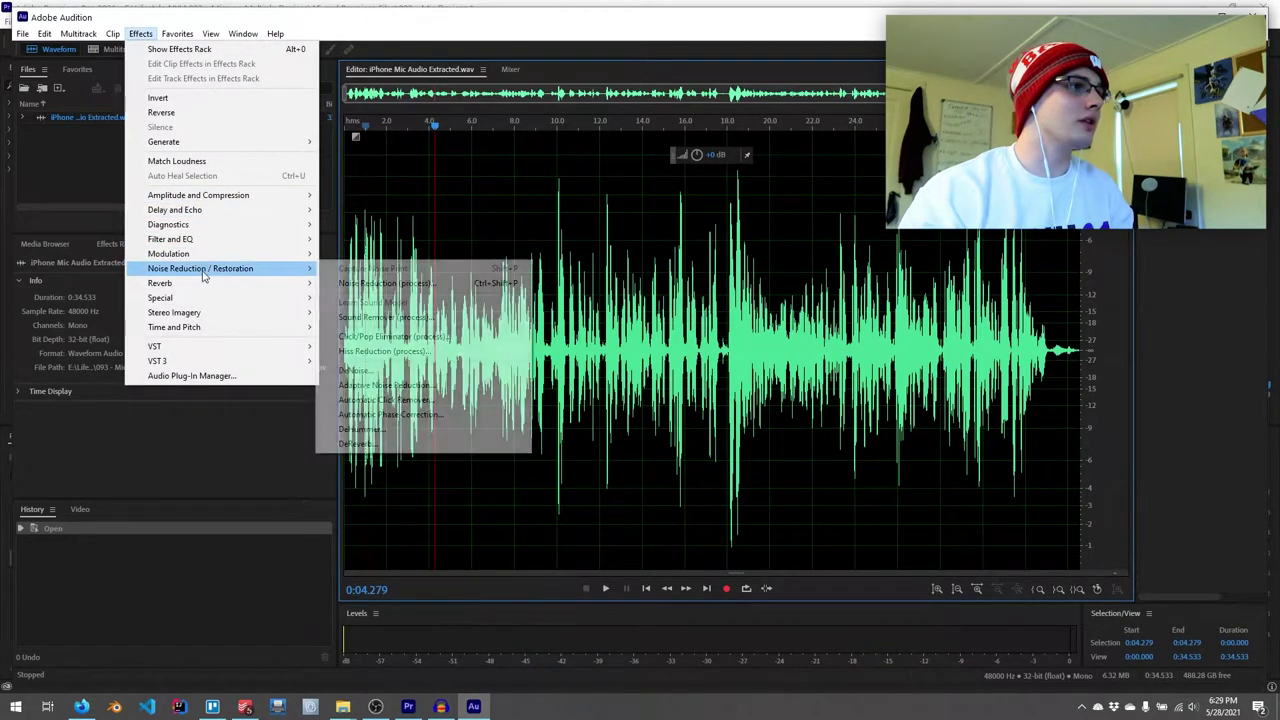
click(385, 371)
click(859, 481)
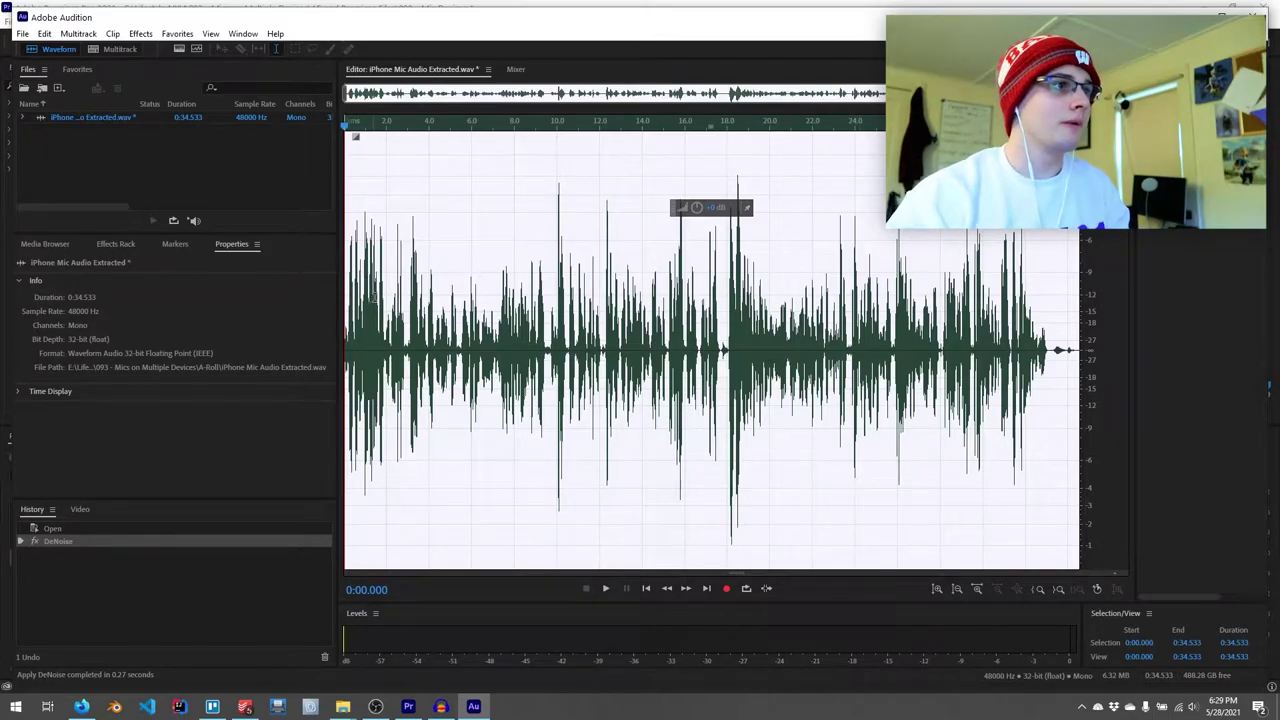
key(space)
key(space)
- Apply Dynamics Processing with the Vocal Limiter preset to the iPhone recording, previewing it during playback
click(141, 34)
mouse_move(190, 199)
click(375, 255)
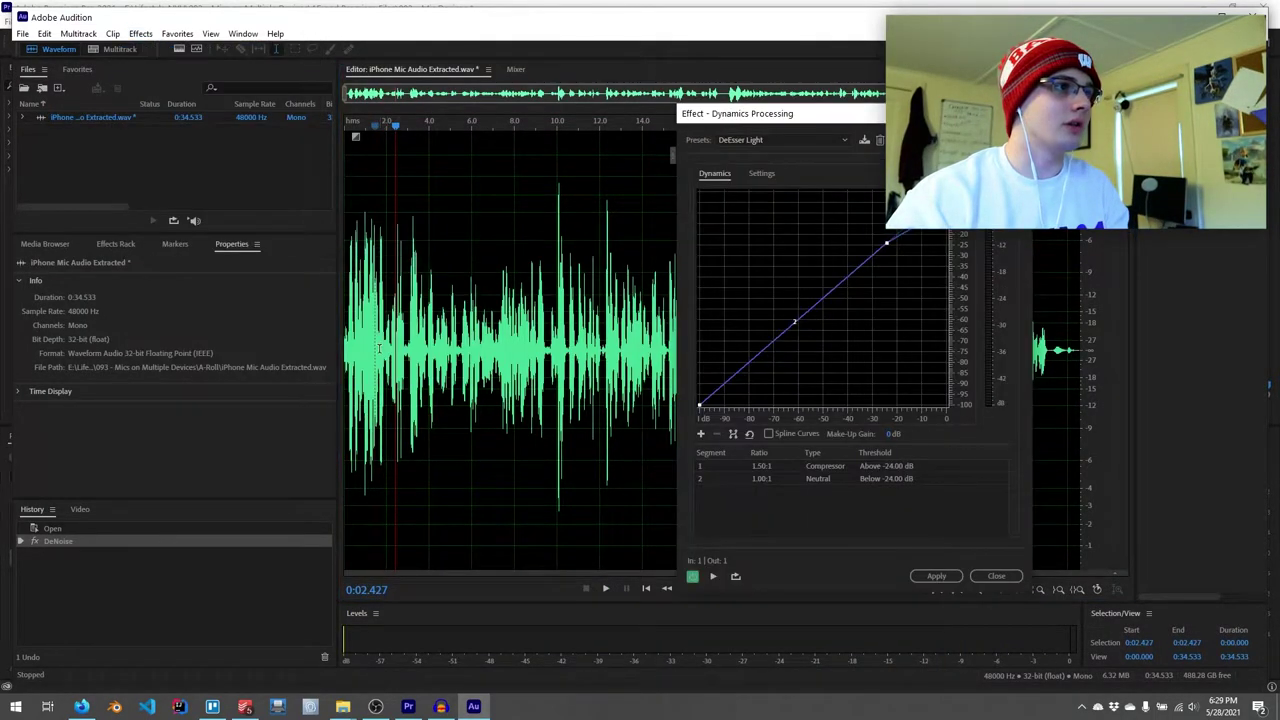
key(space)
click(771, 141)
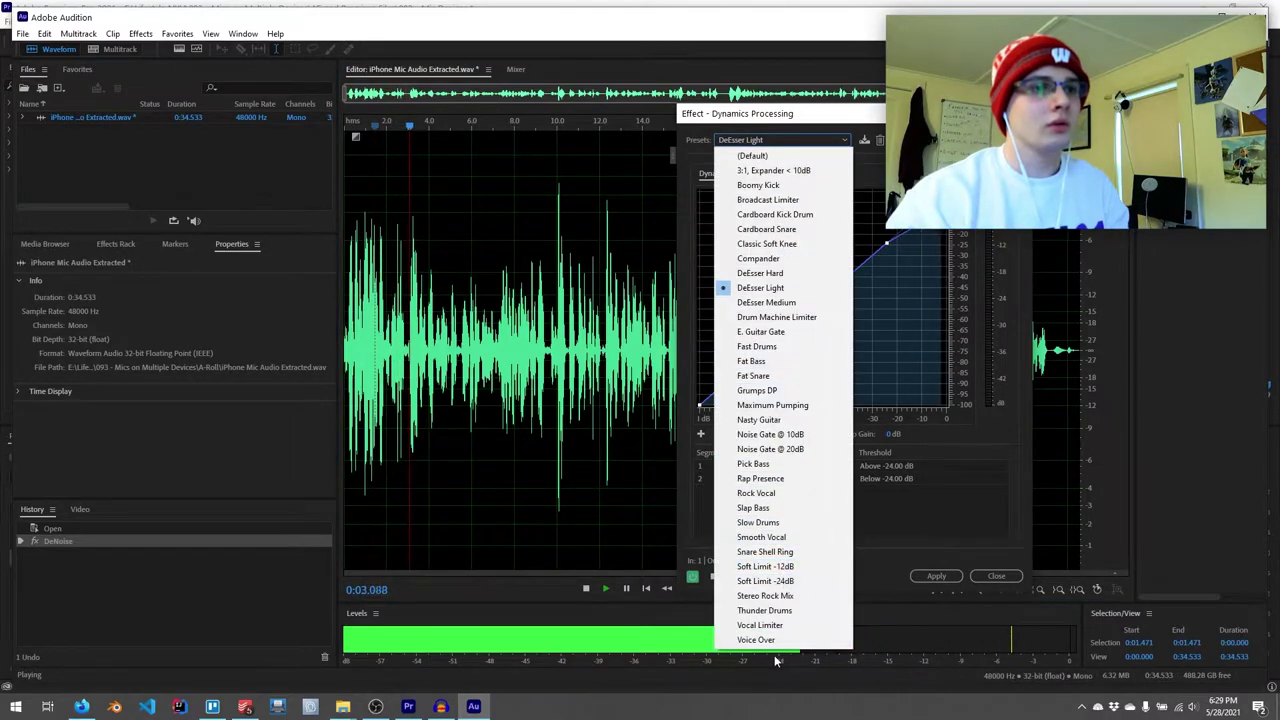
click(770, 625)
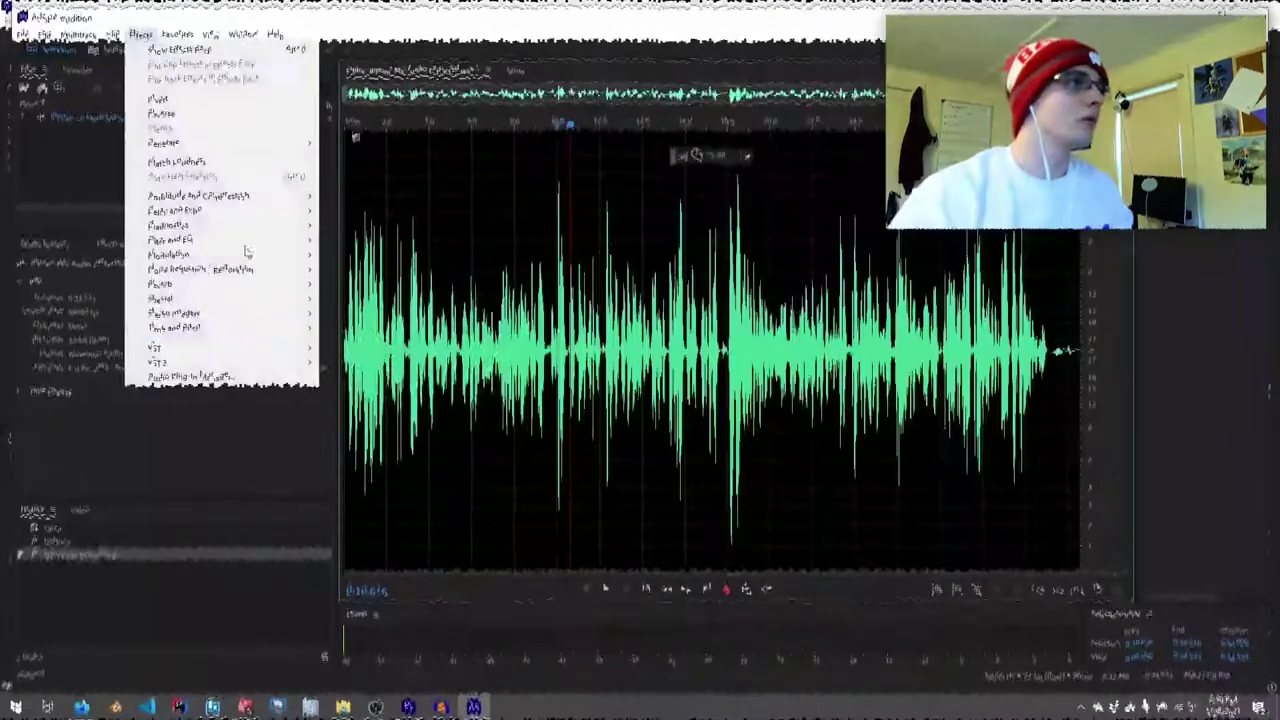
- Play back the processed iPhone recording and save the file
mouse_move(265, 200)
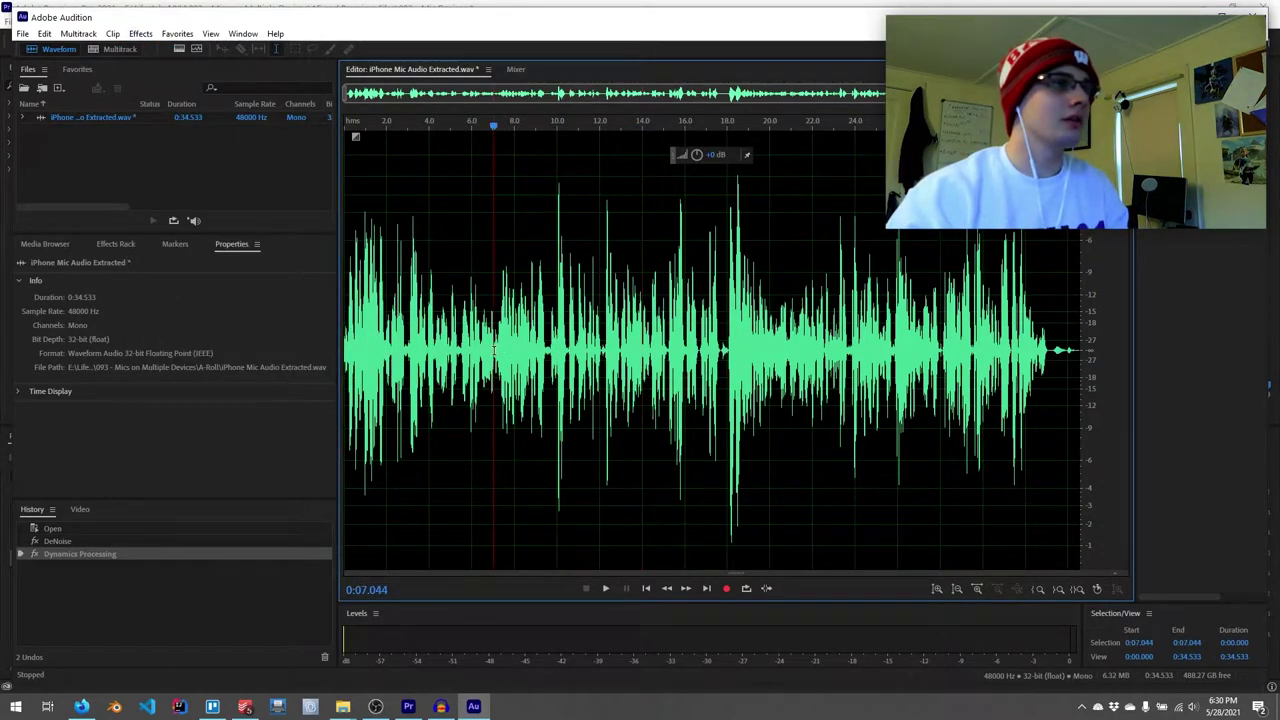
key(space)
key(ctrl+s)
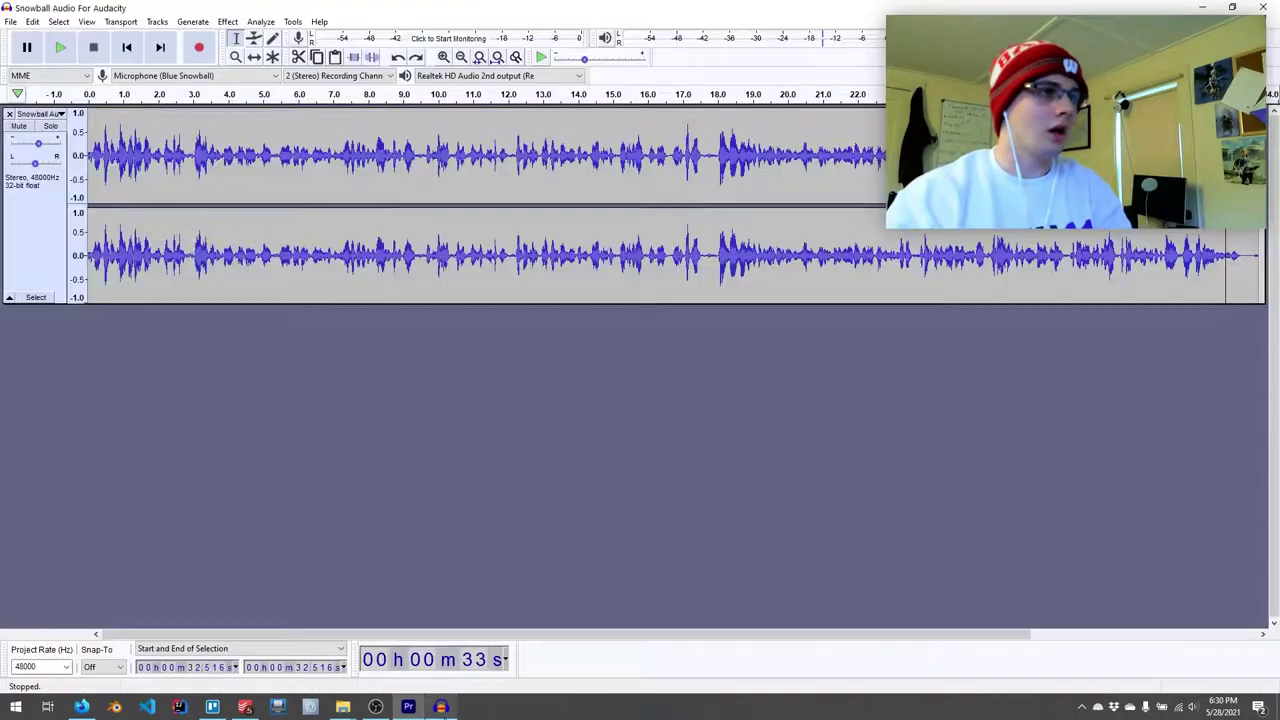
- Switch to Audacity, replace the Snowball track with the iPhone Audio For Audacity file, and play it
click(9, 114)
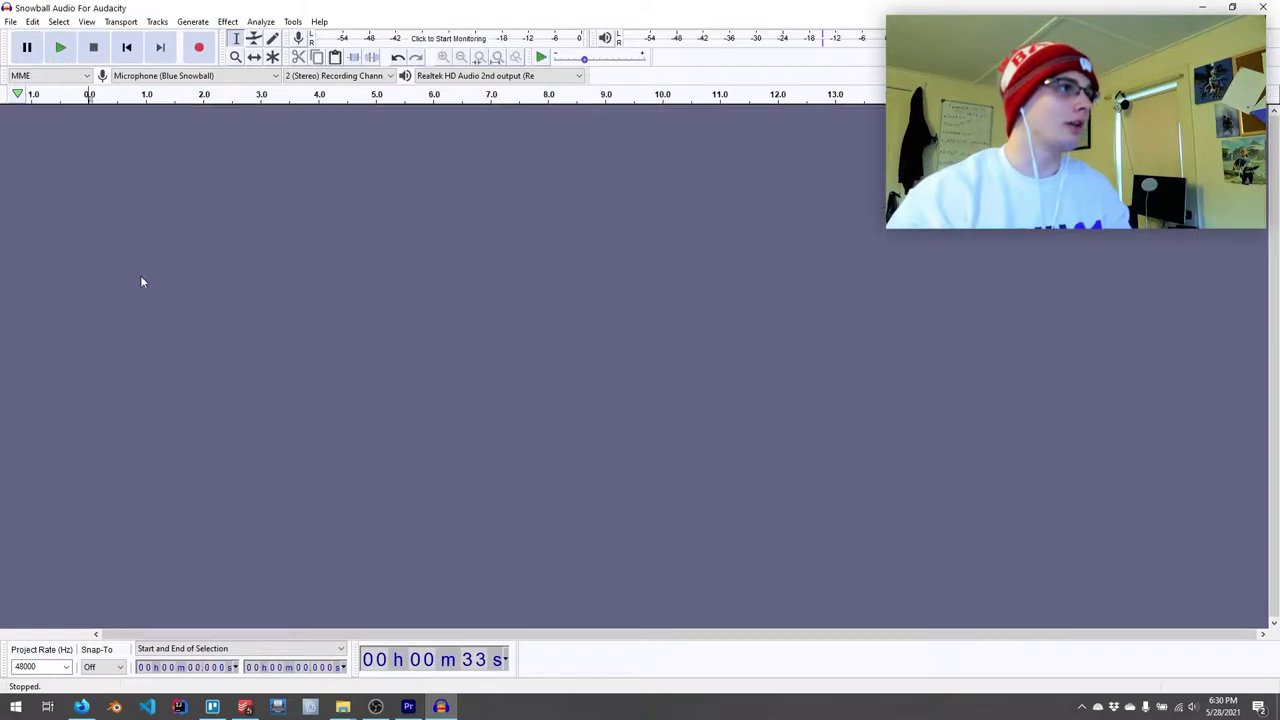
mouse_move(338, 703)
click(303, 648)
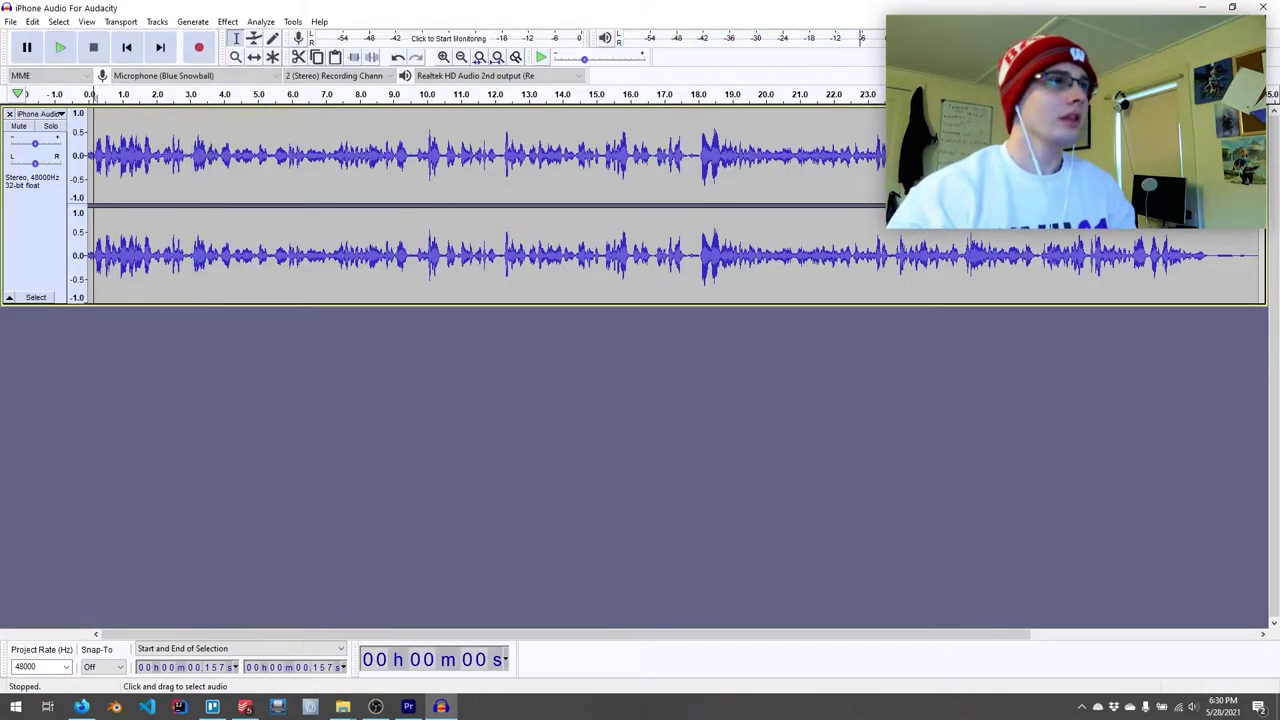
key(space)
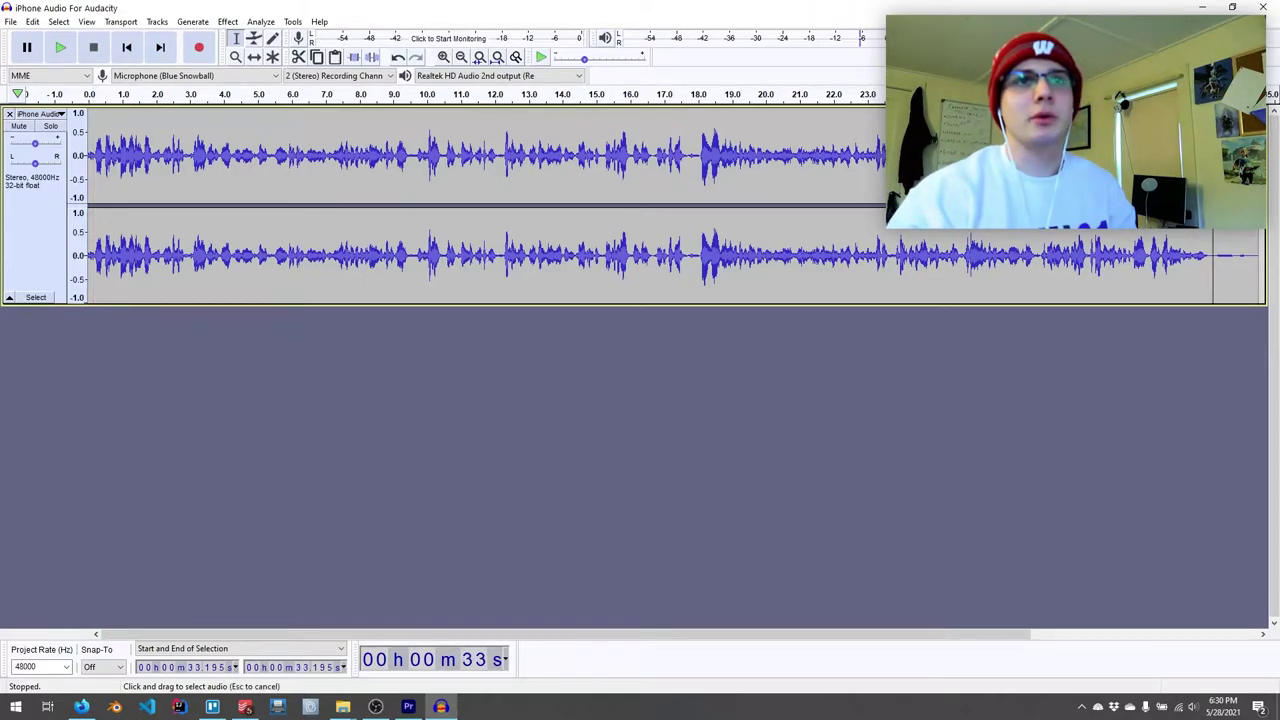
- Apply Noise Reduction to the entire iPhone track with 16 dB reduction, sensitivity 1.50 and 4 smoothing bands, previewing the result
drag(1211, 258, 1118, 258)
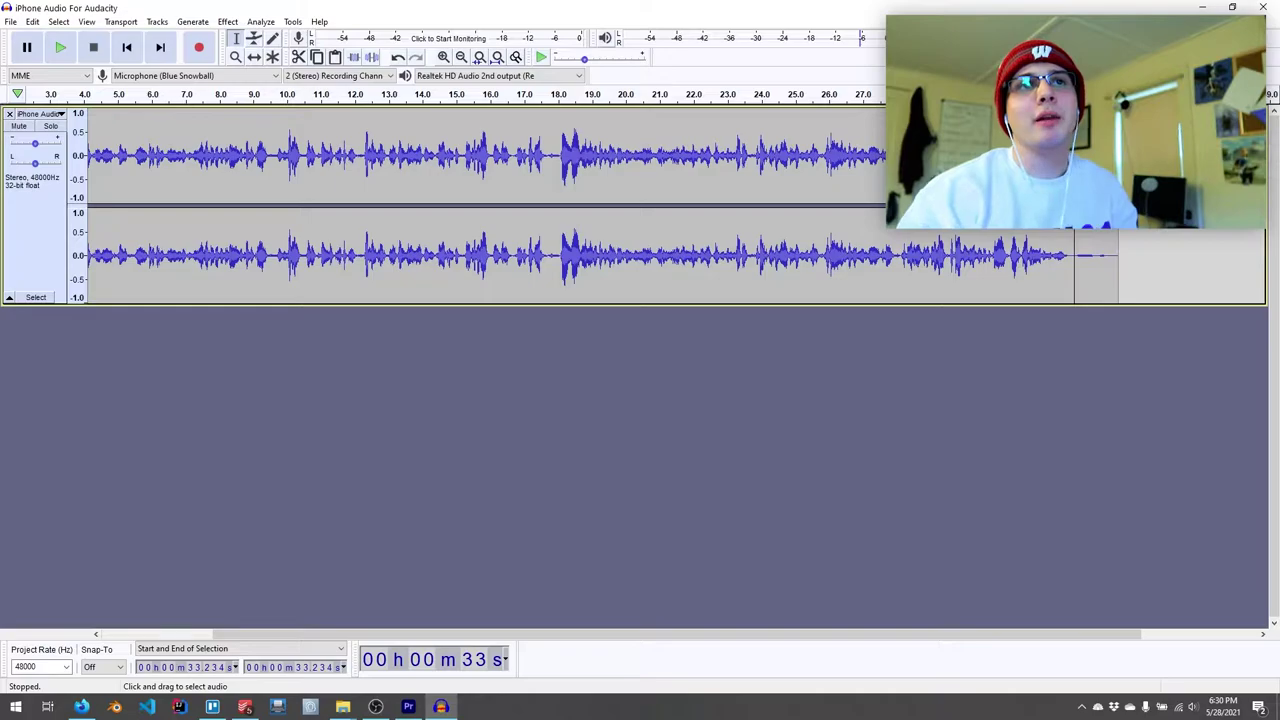
key(space)
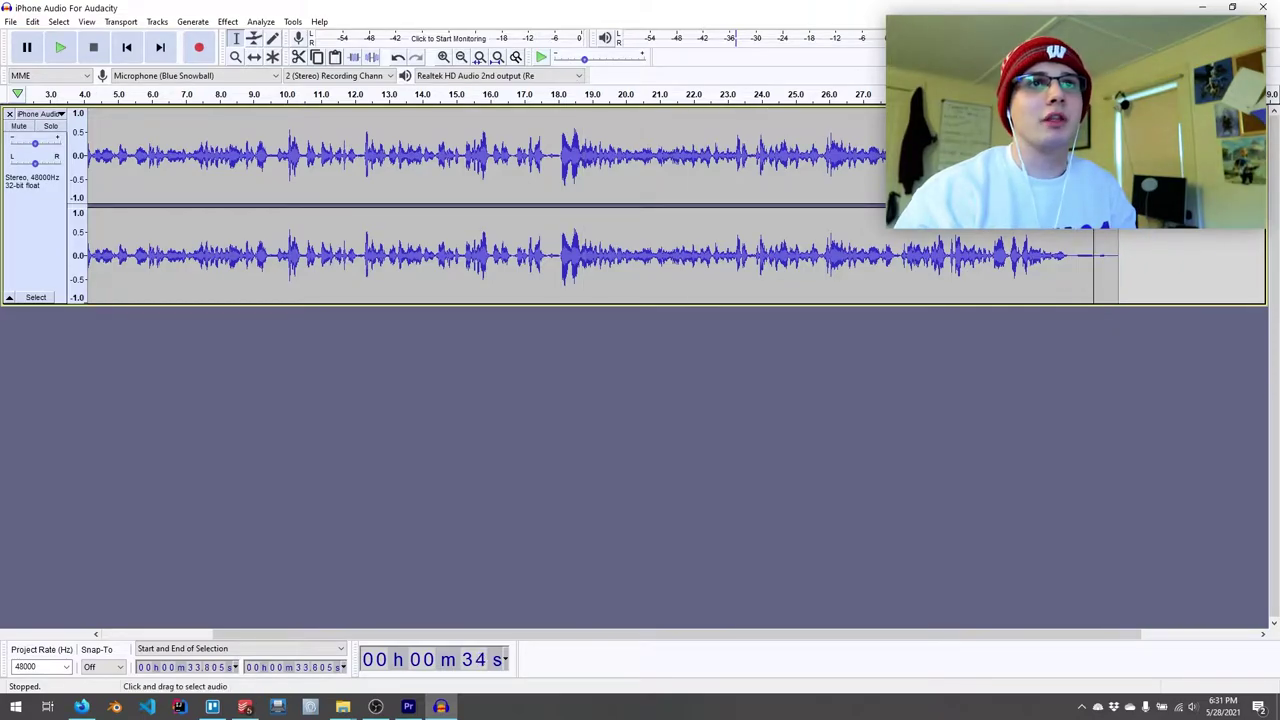
key(ctrl+a)
click(228, 21)
click(337, 294)
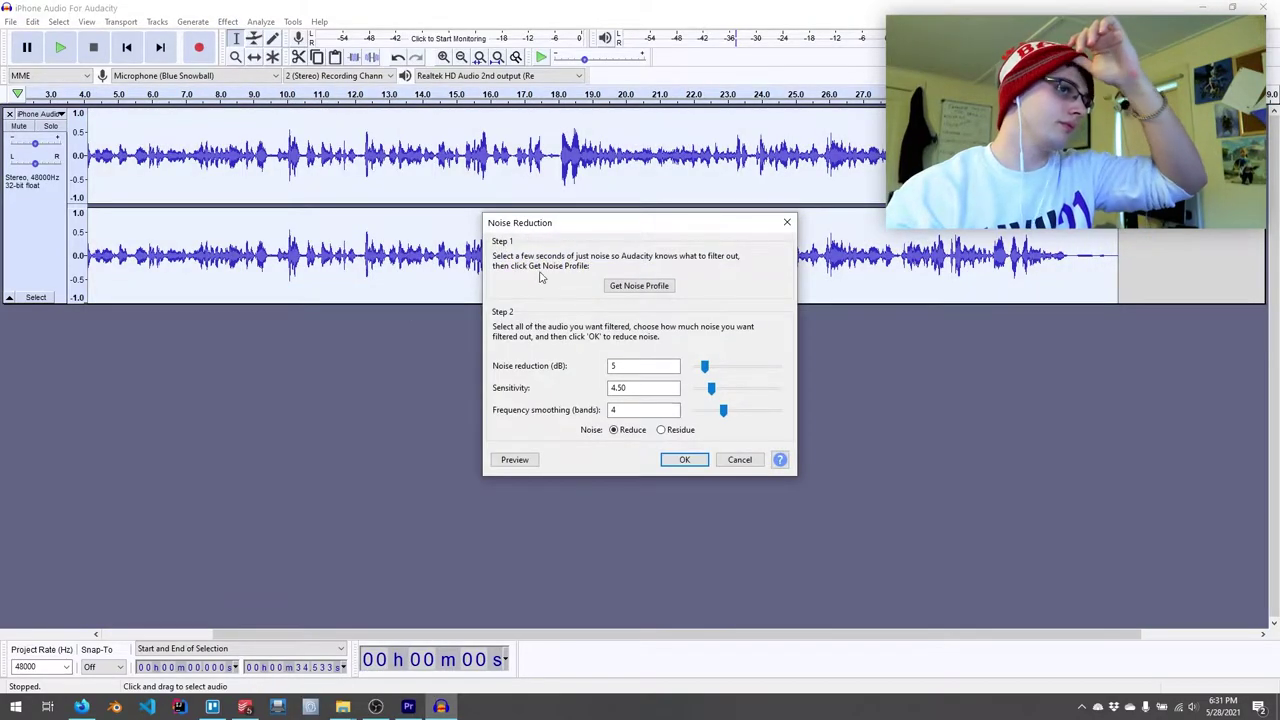
click(516, 459)
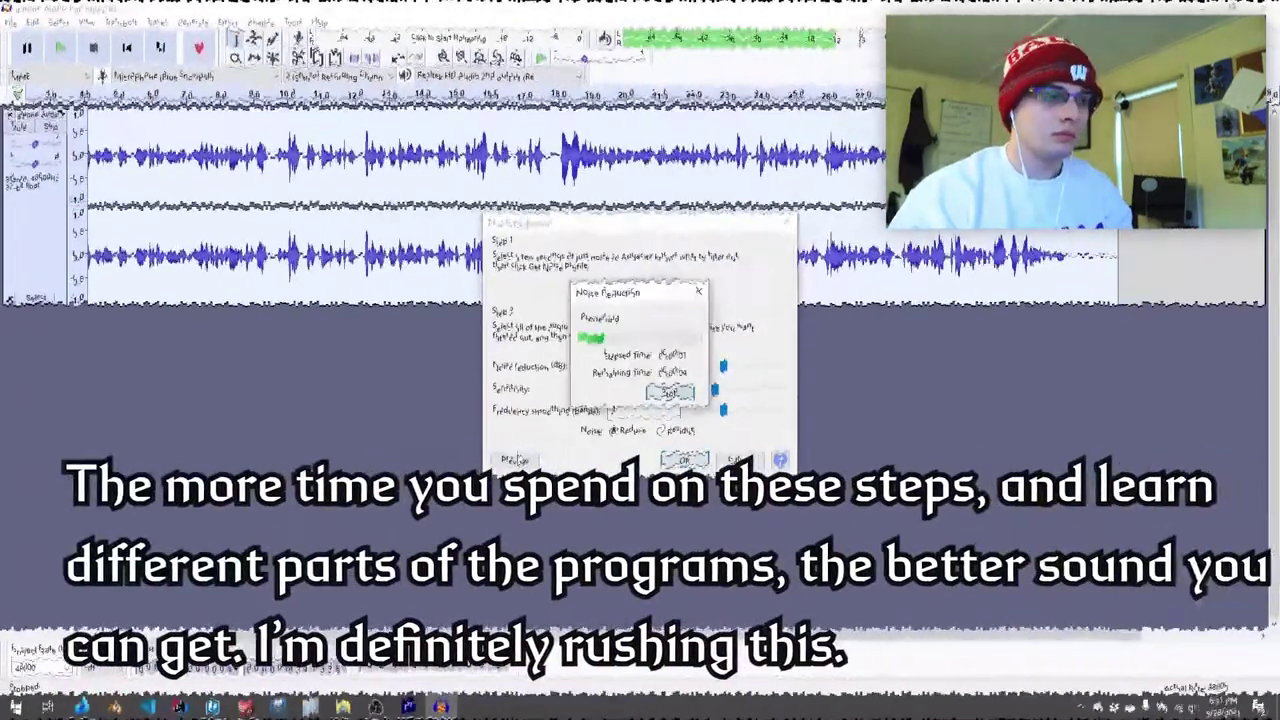
click(671, 392)
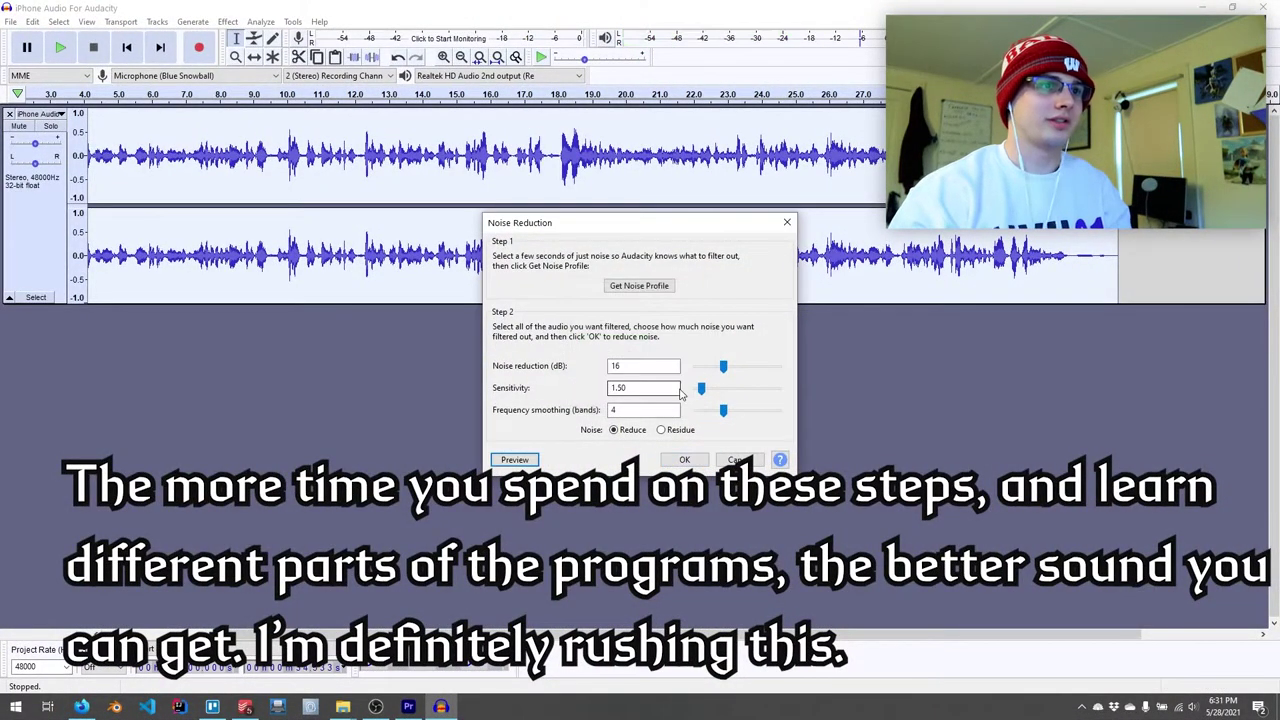
click(684, 461)
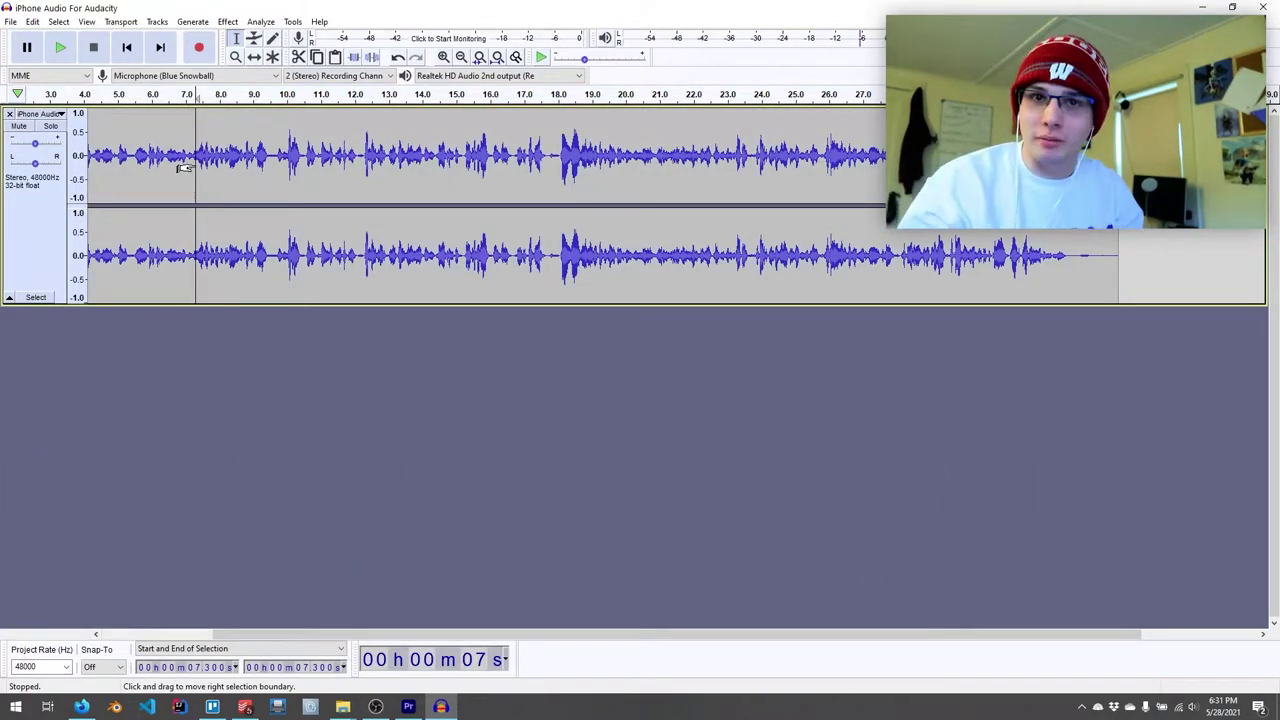
- Export the cleaned iPhone track as NEW IPHONE AUDIO, accepting the metadata tags, and close Audacity
key(ctrl+s)
click(714, 387)
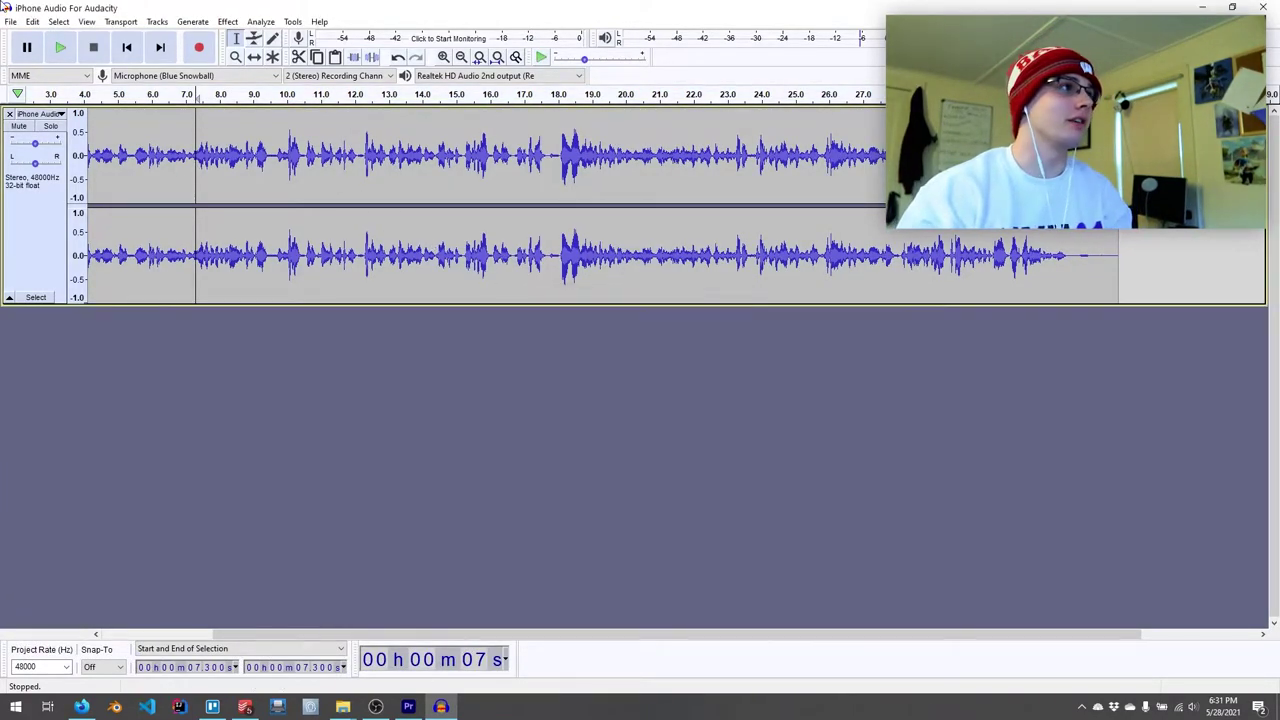
click(10, 21)
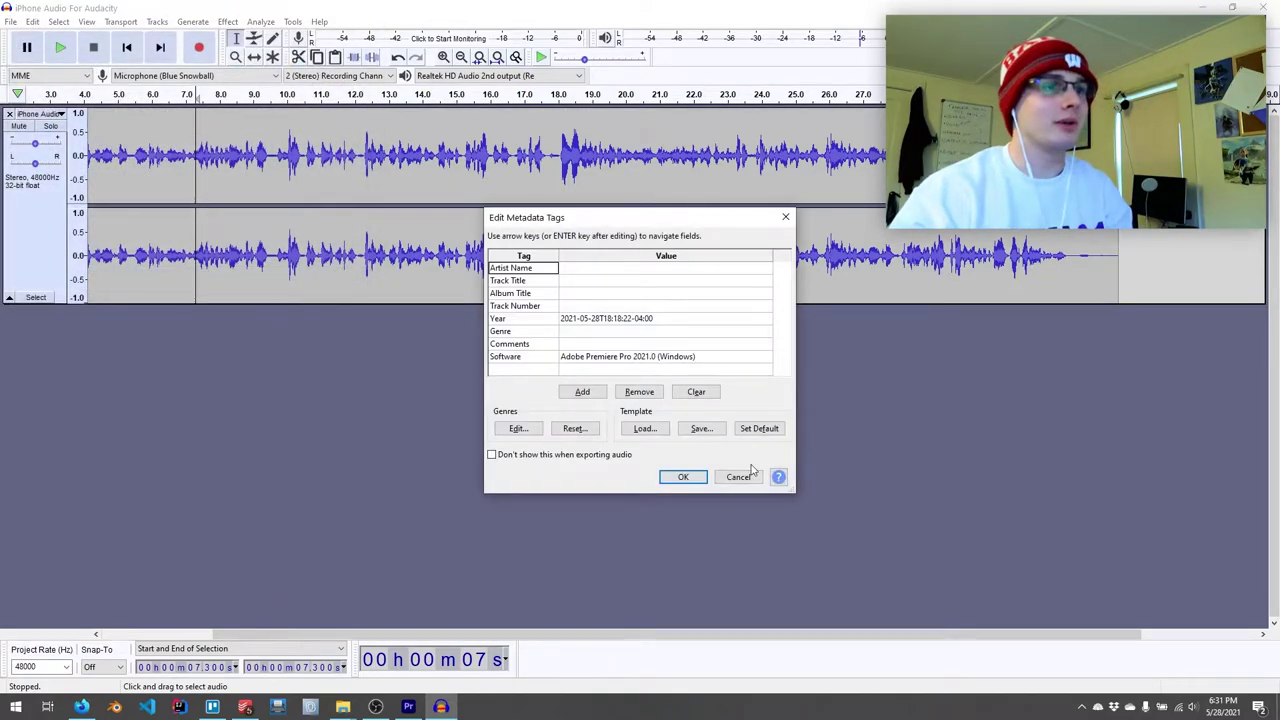
click(682, 473)
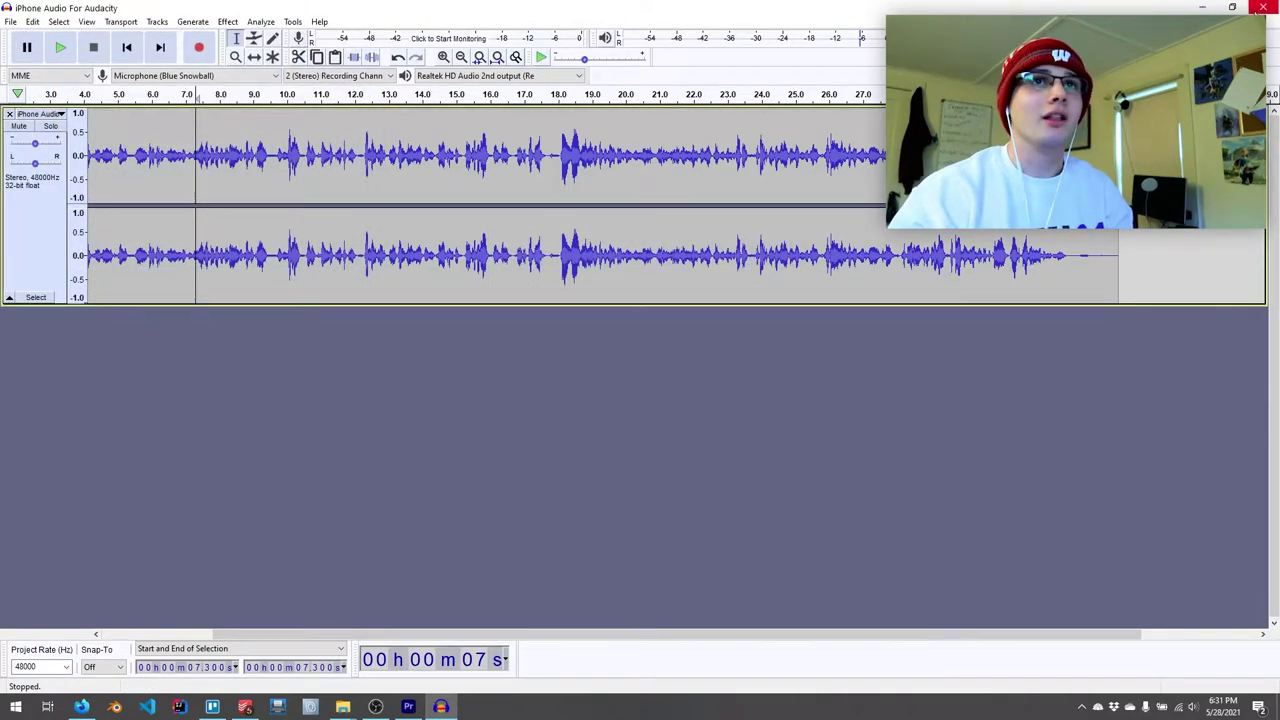
click(1257, 7)
click(666, 346)
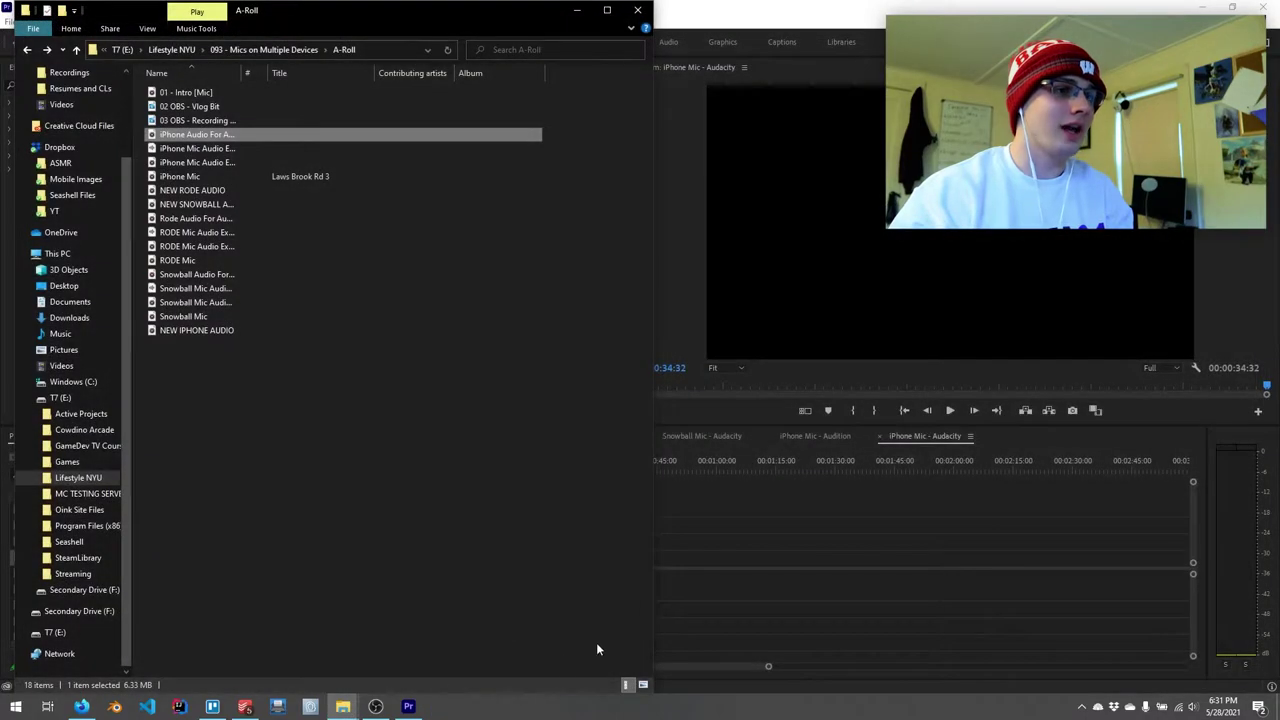
- Switch to Premiere Pro and replace the original audio in the iPhone Mic - Audacity sequence with NEW IPHONE AUDIO.wav
click(801, 567)
key(Home)
key(space)
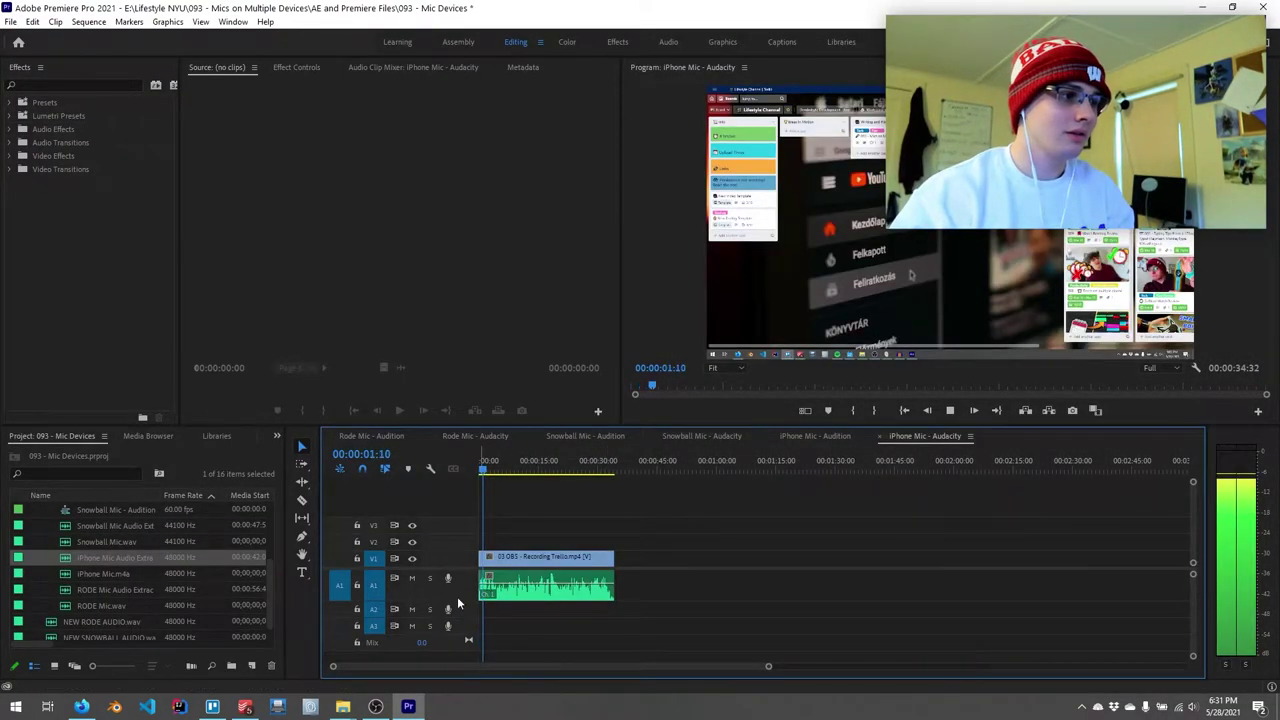
key(Delete)
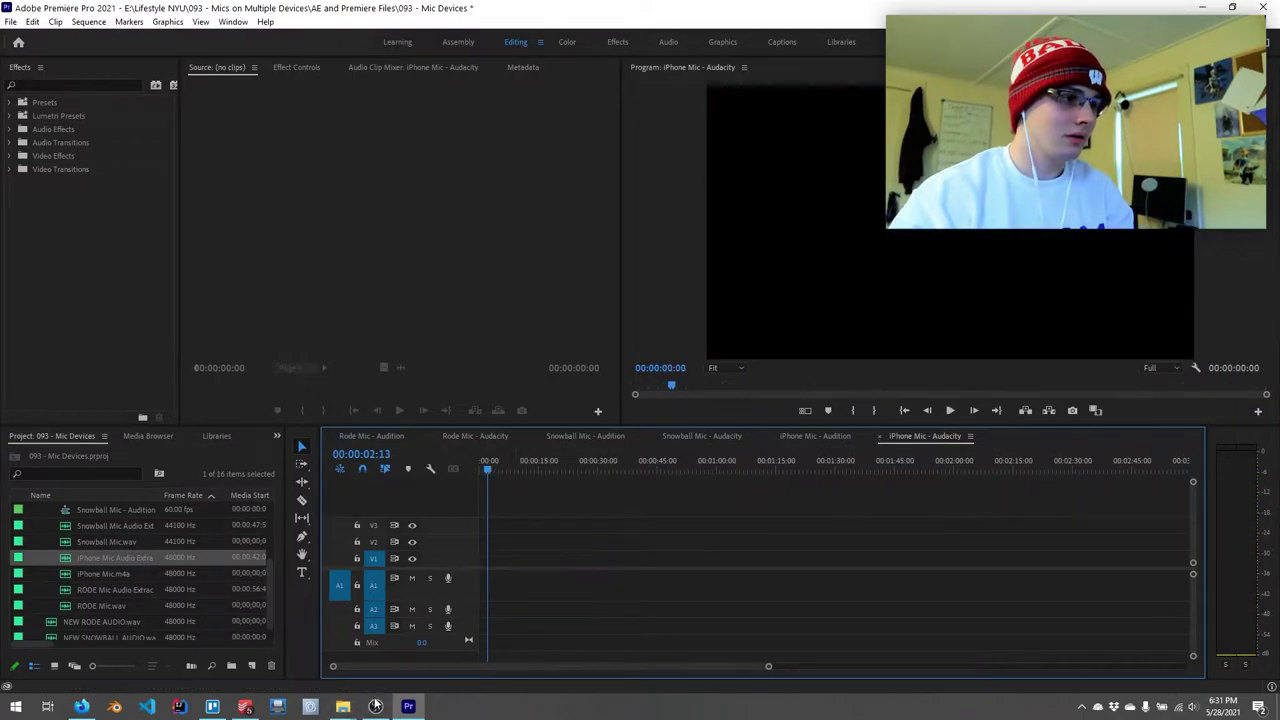
mouse_move(342, 706)
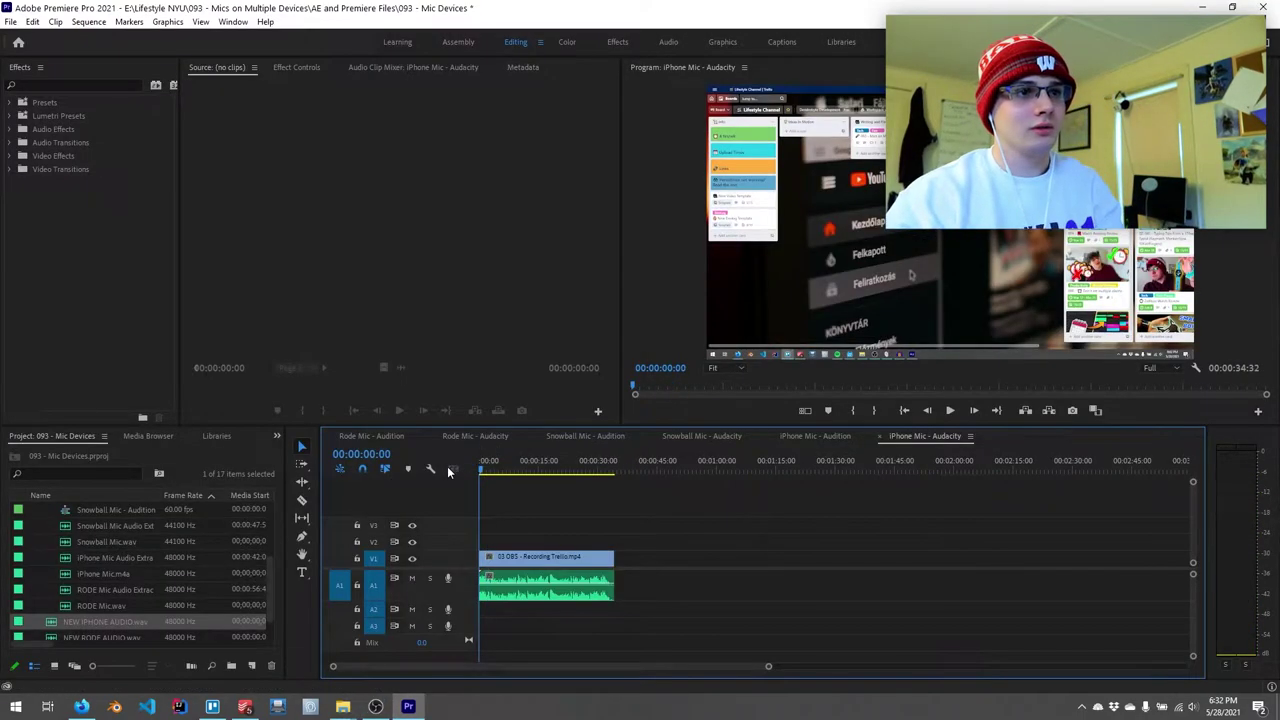
- Play the beginning of the iPhone Mic - Audacity sequence to check the replaced audio
key(space)
key(space)
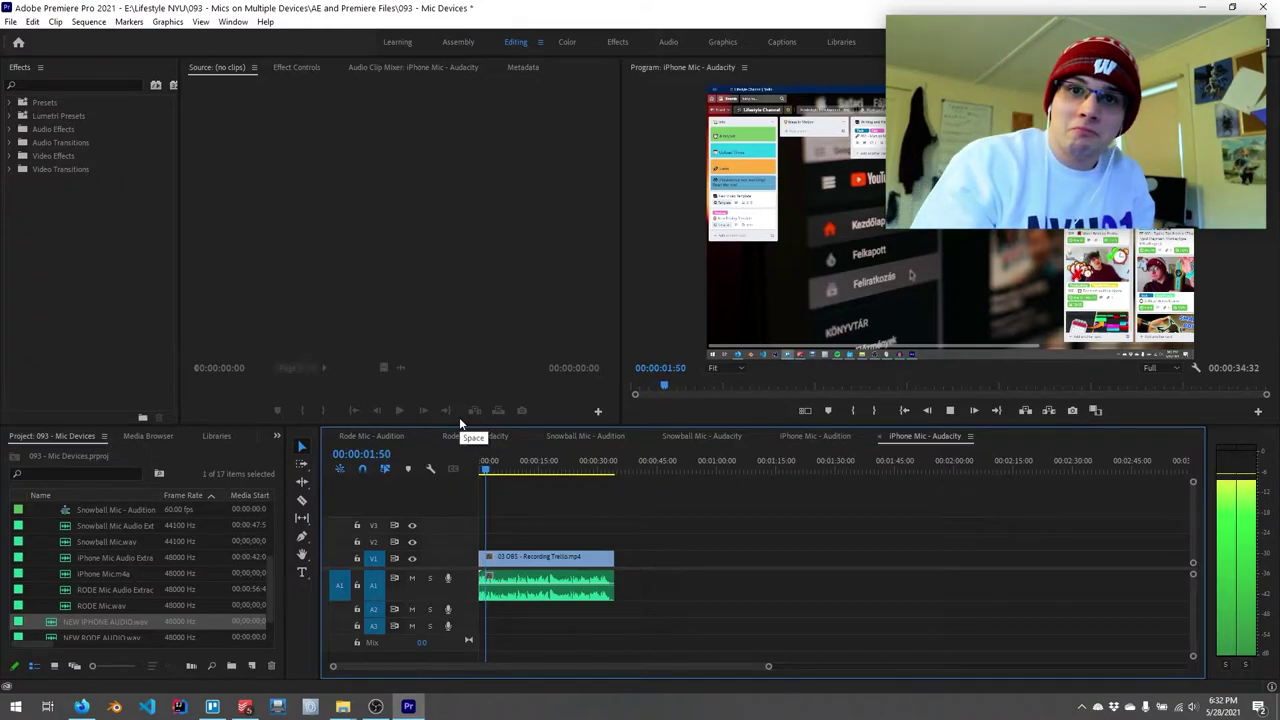
key(space)
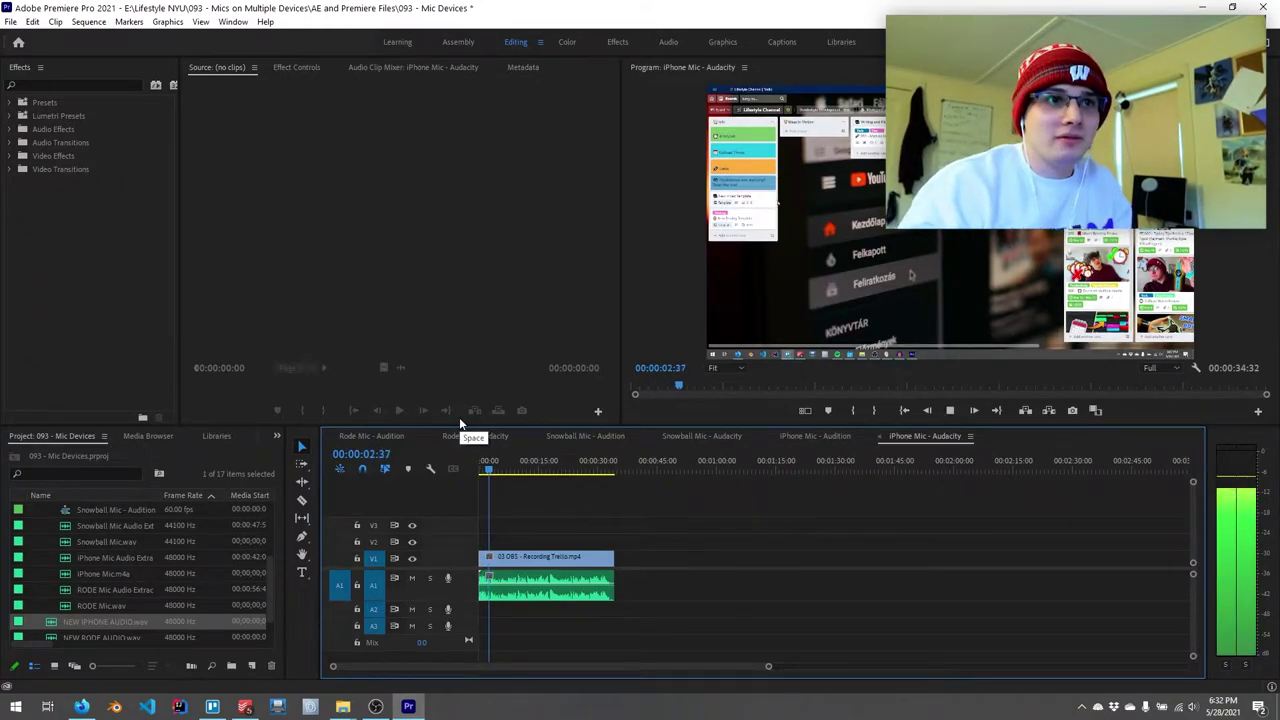
key(space)
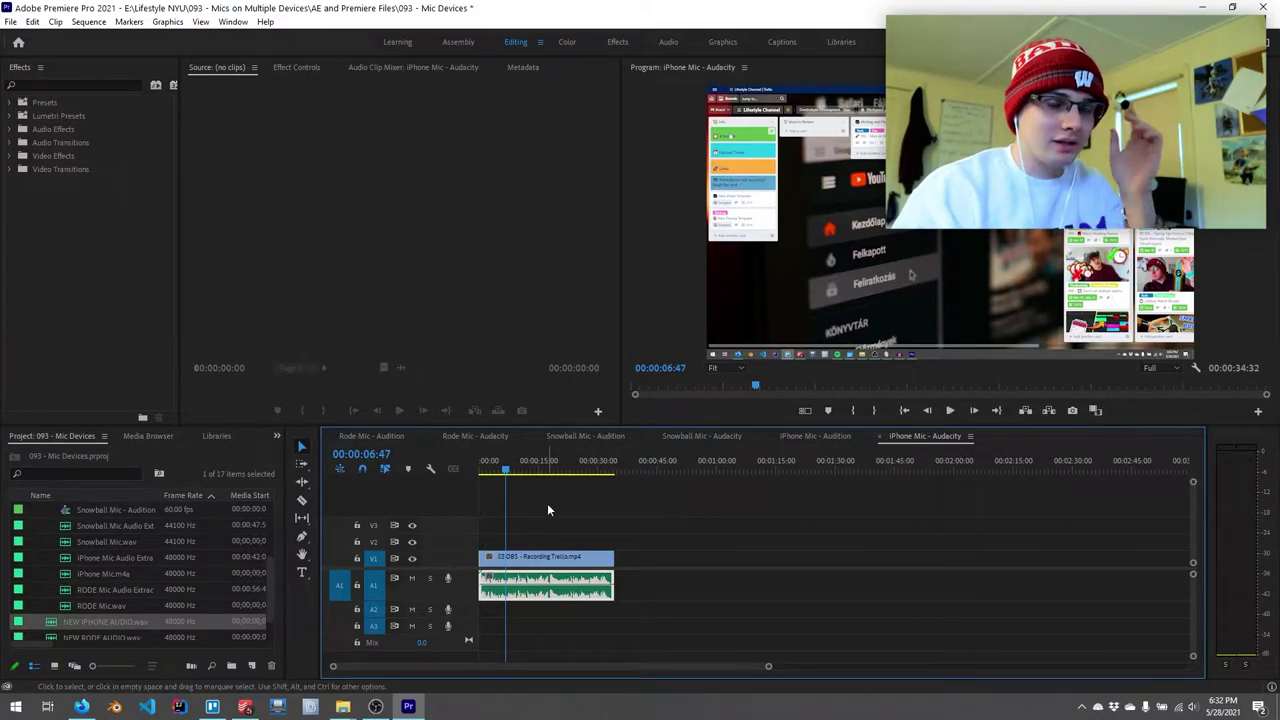
- Compare the microphones by playing the Rode Mic - Audition sequence and the iPhone Mic - Audacity sequence from its start
click(375, 436)
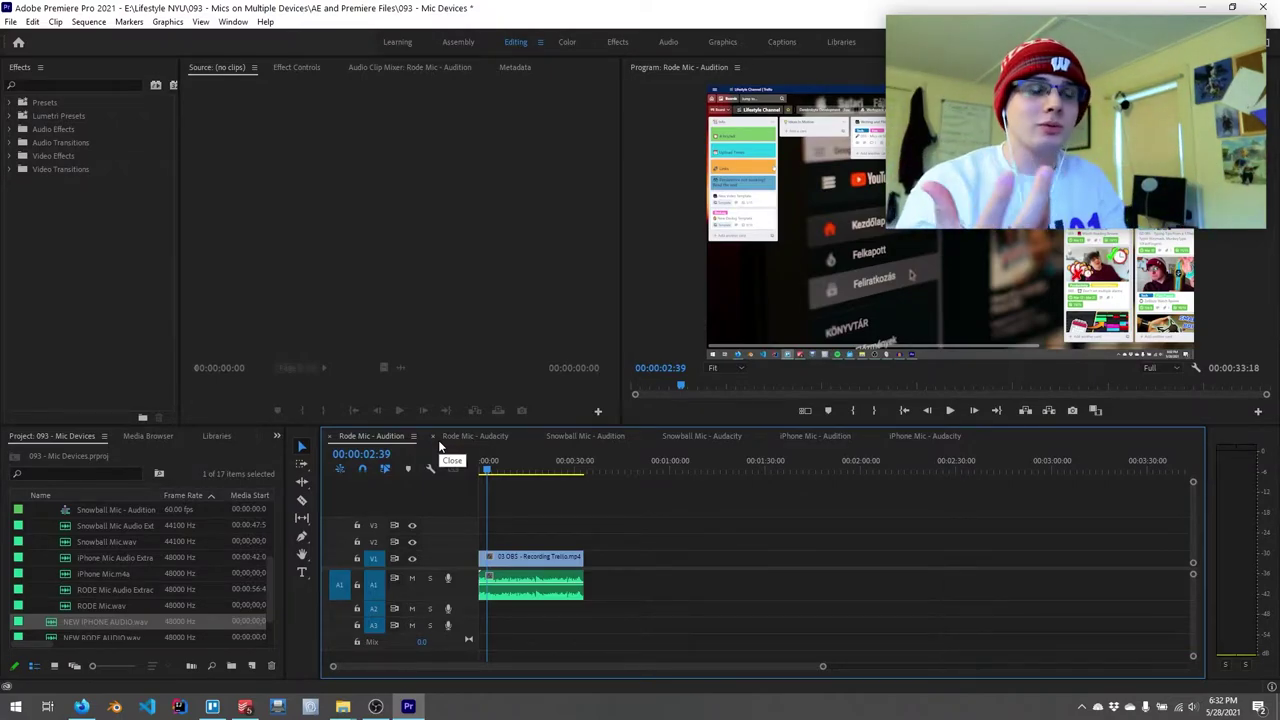
key(space)
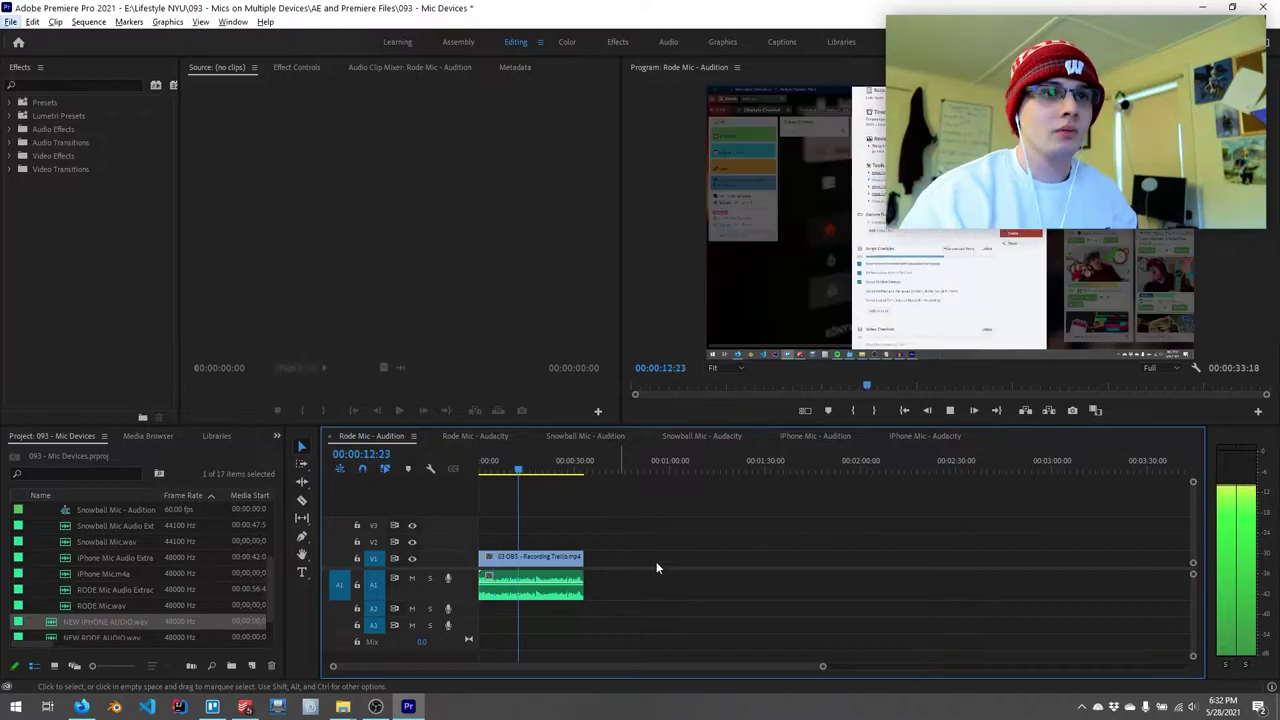
key(alt+space)
key(Escape)
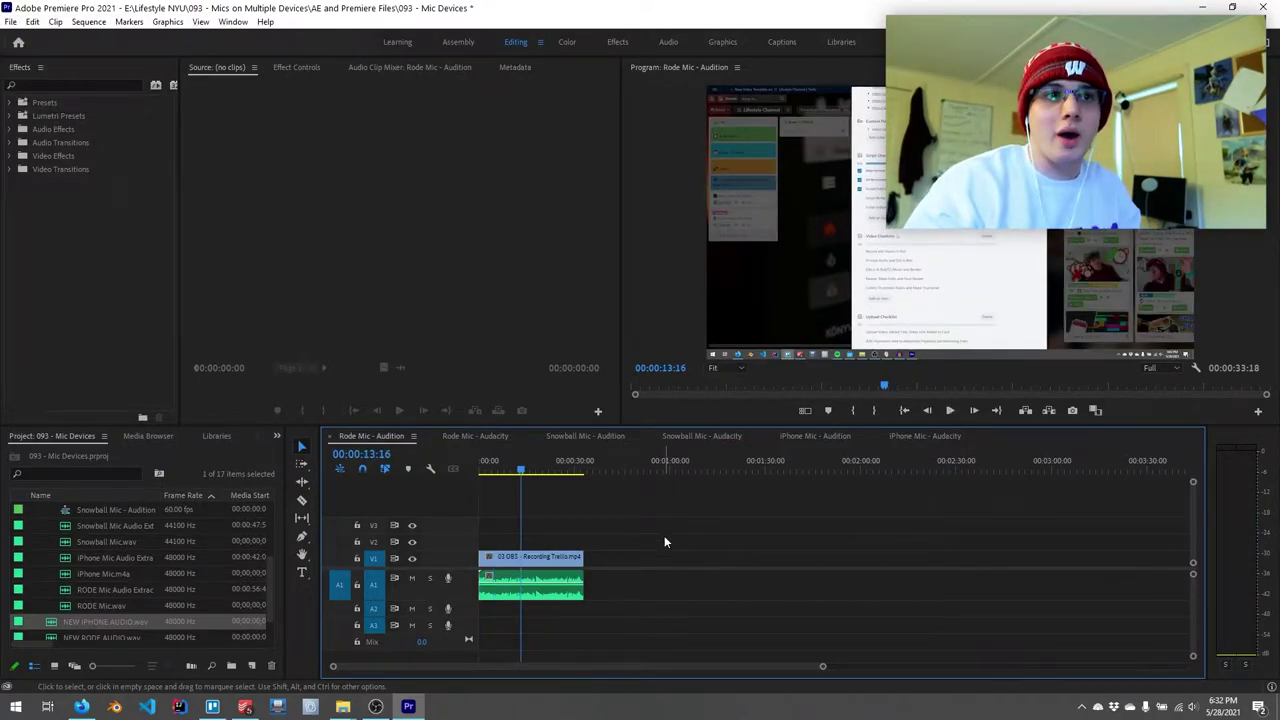
click(942, 439)
key(Home)
key(space)
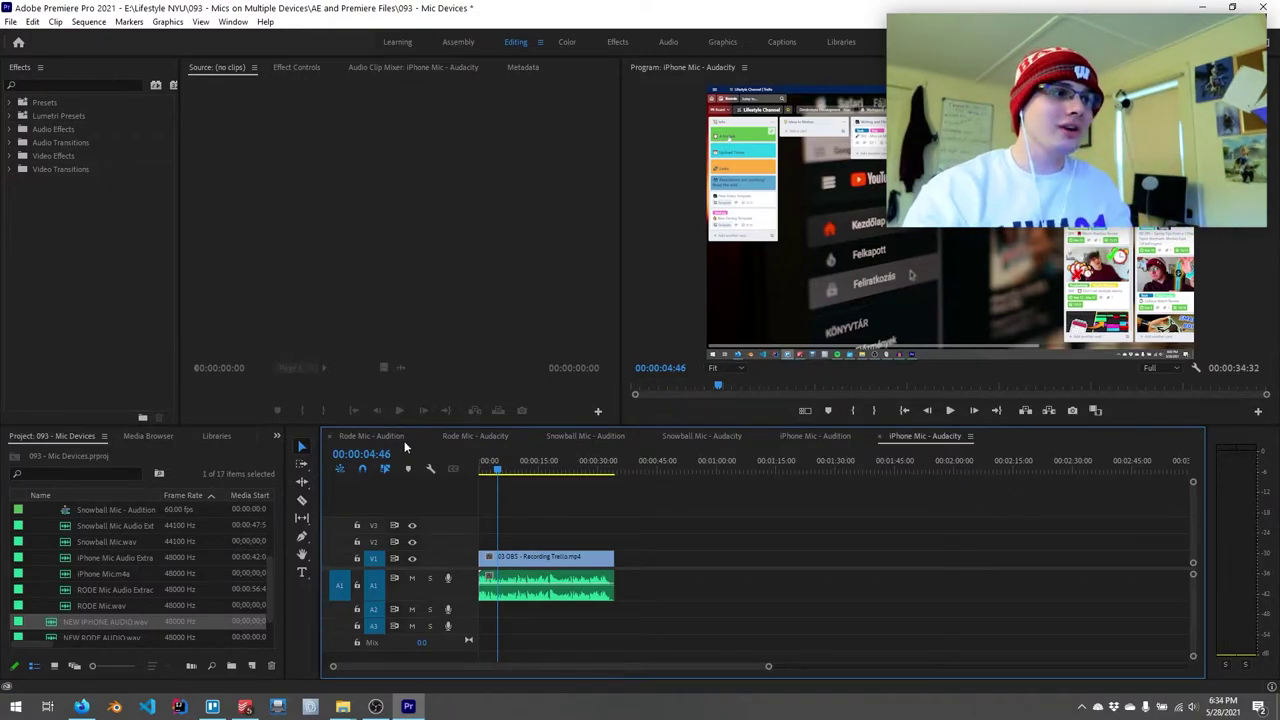
- Replay the Rode Mic - Audition sequence from its start against iPhone Mic - Audacity, and open the Snowball Mic - Audacity sequence
click(405, 438)
click(478, 474)
key(space)
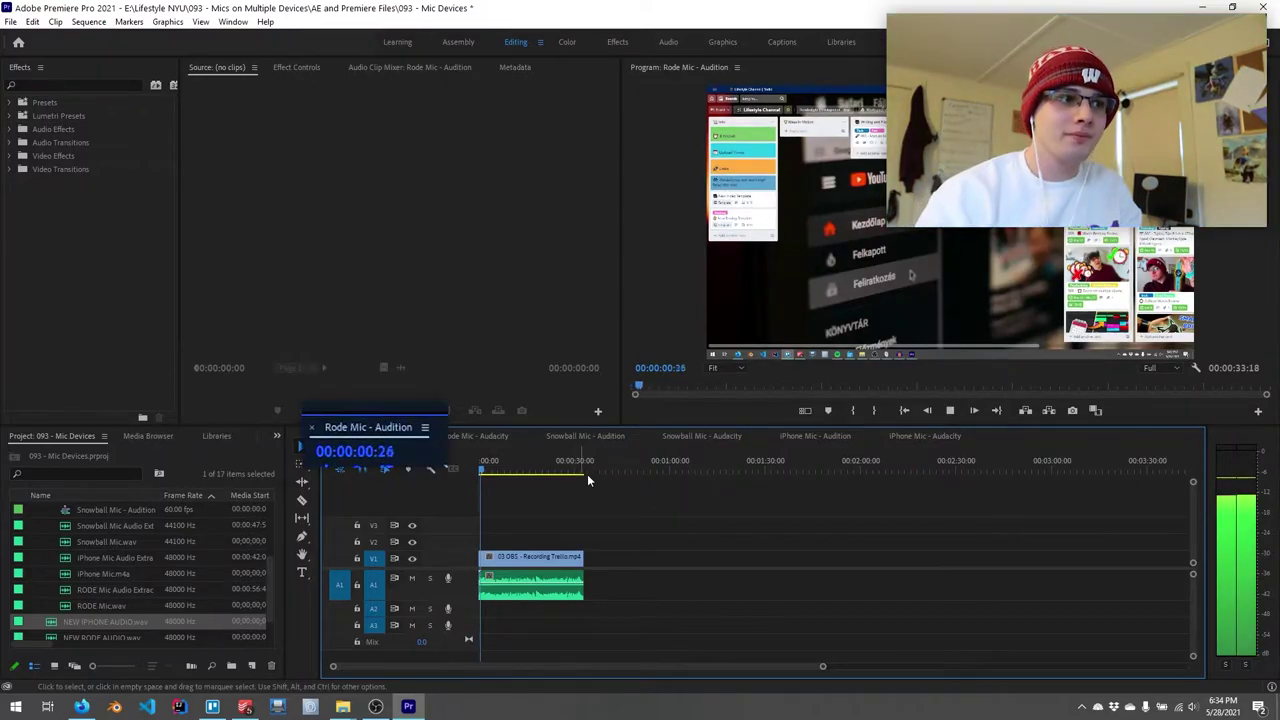
click(926, 437)
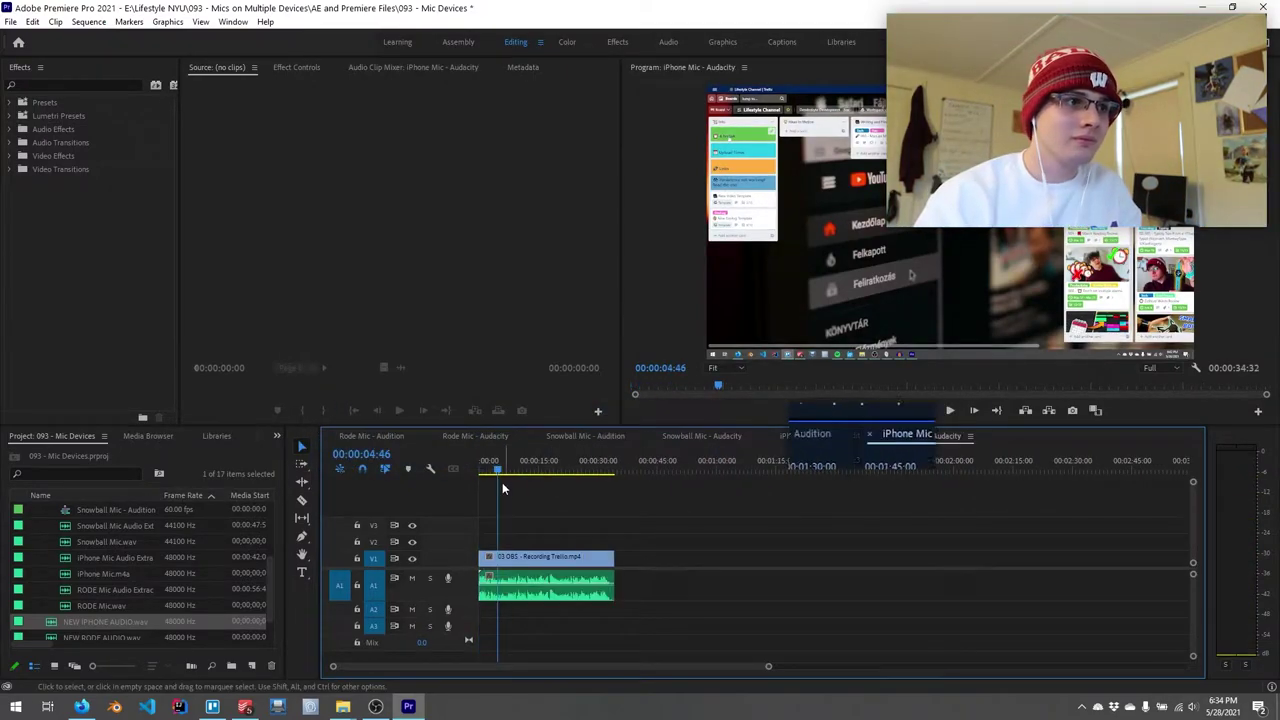
key(space)
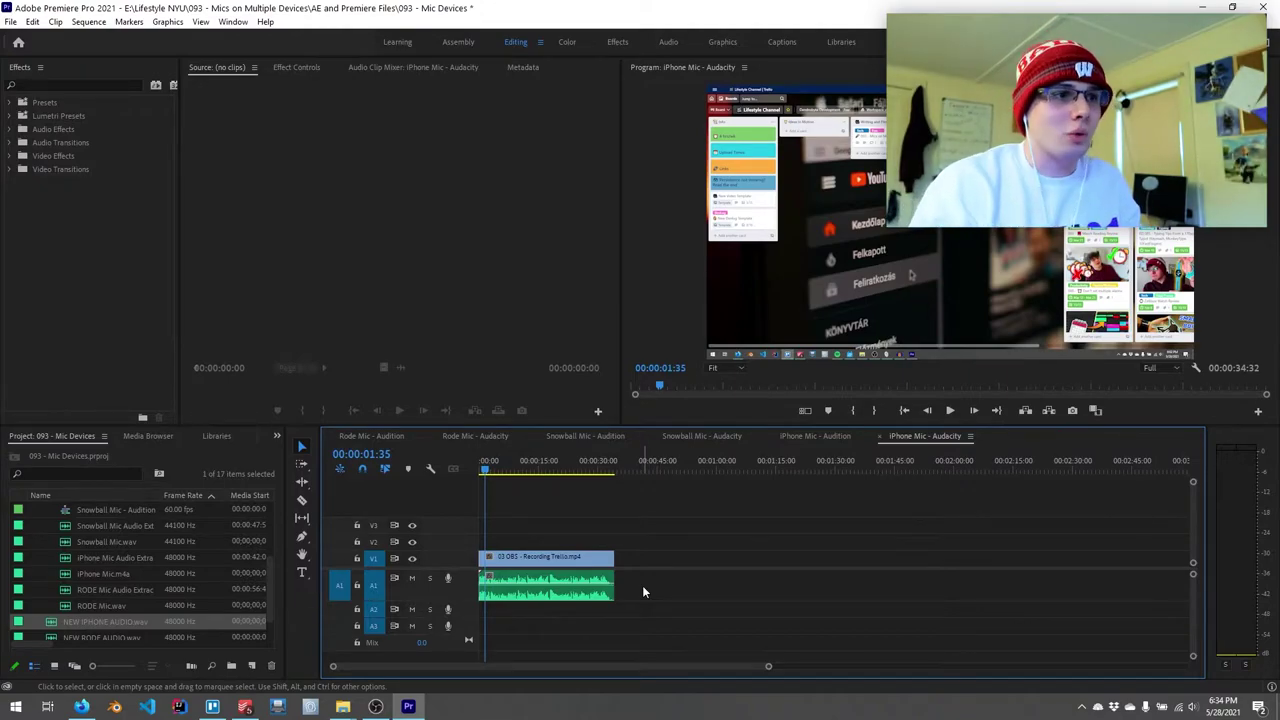
key(ctrl+shift+period)
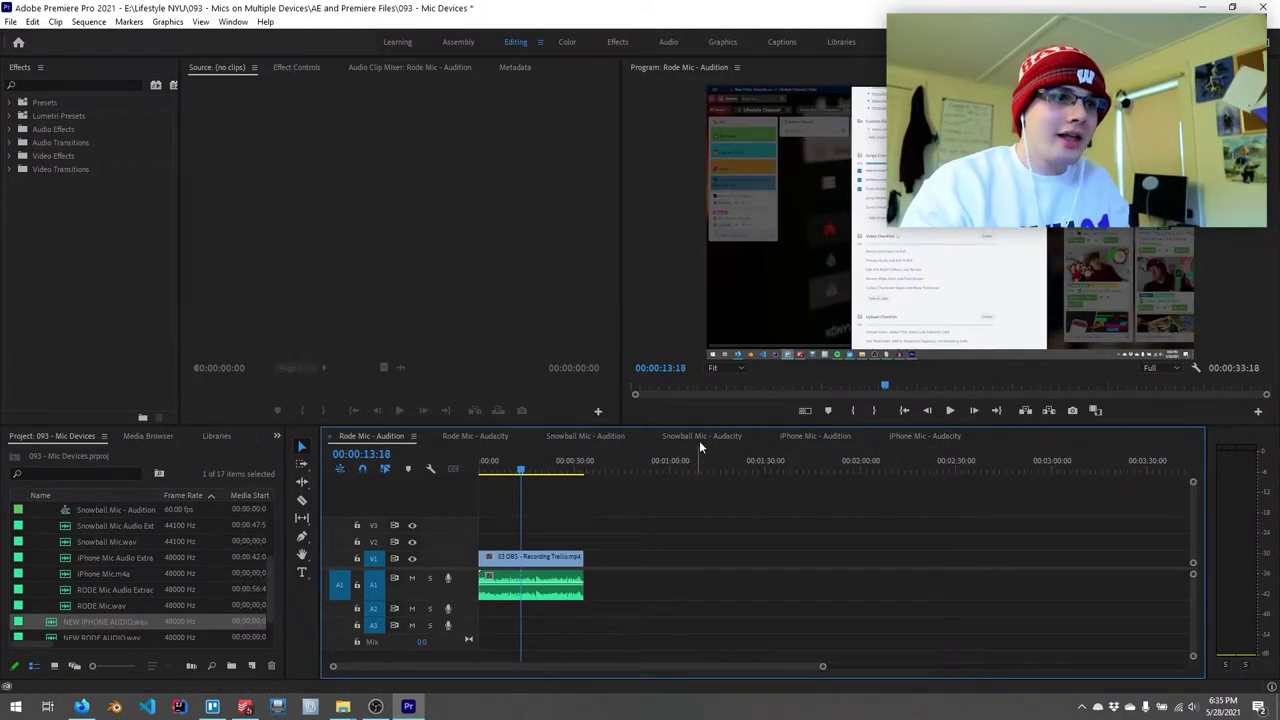
click(700, 438)
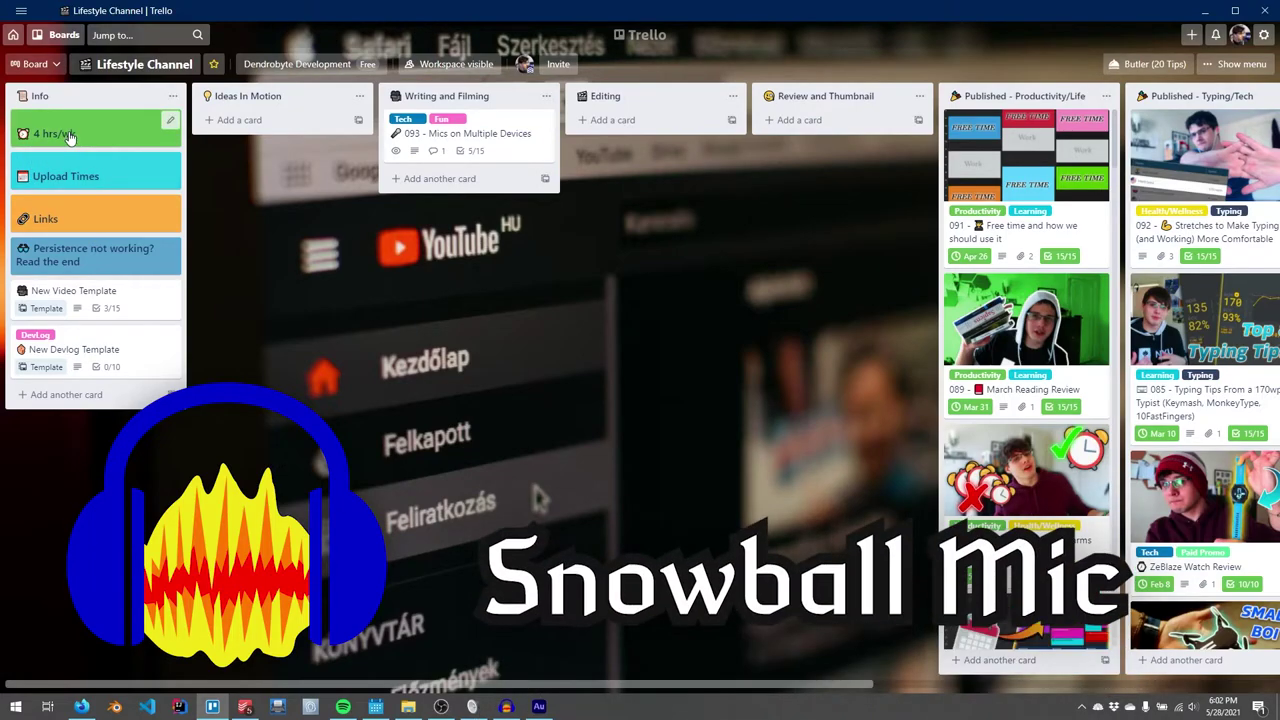
- In Trello, look through the New Video Template card's description, tools and checklists, and close the card
click(118, 296)
scroll(467, 346, down, 3)
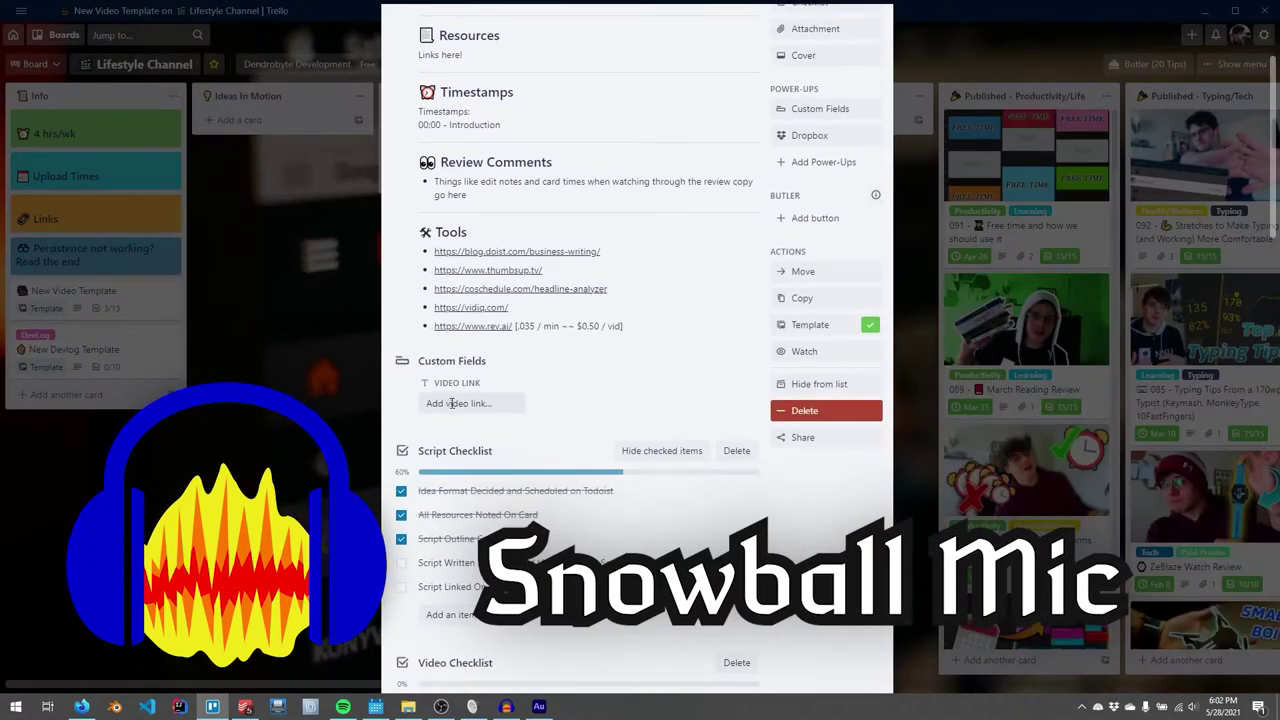
scroll(467, 346, up, 3)
scroll(467, 346, down, 3)
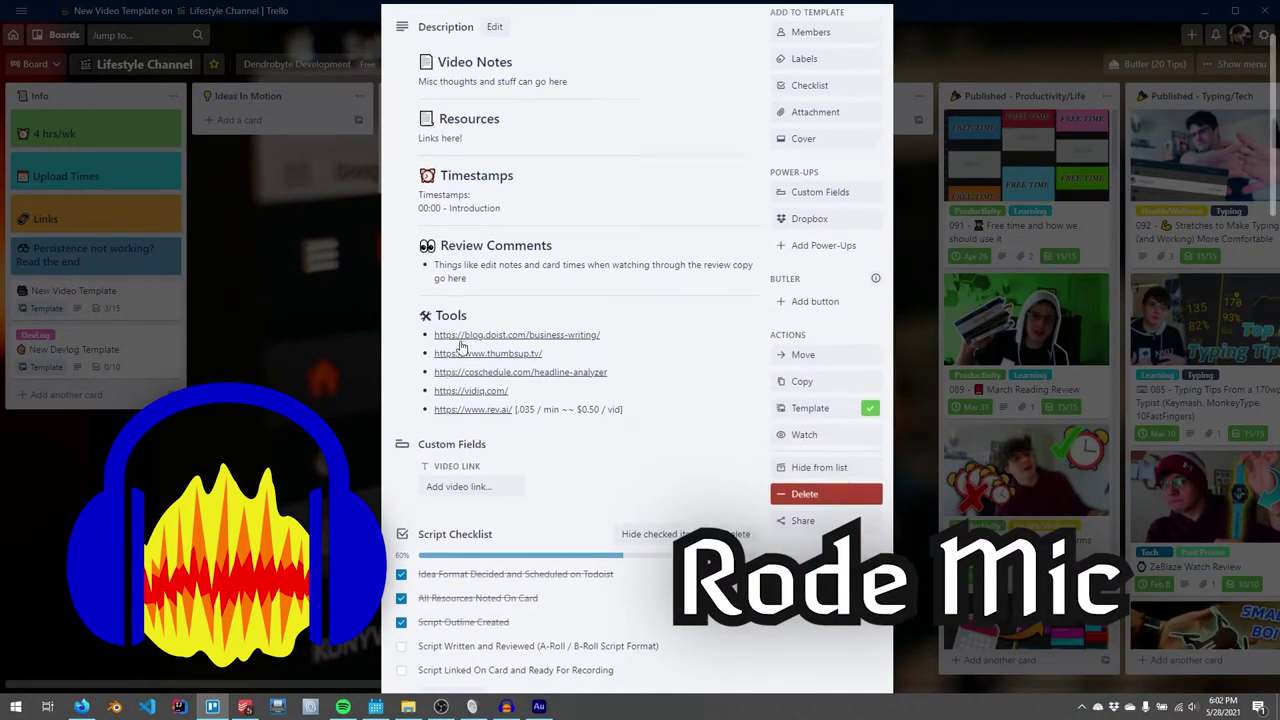
scroll(487, 184, down, 1)
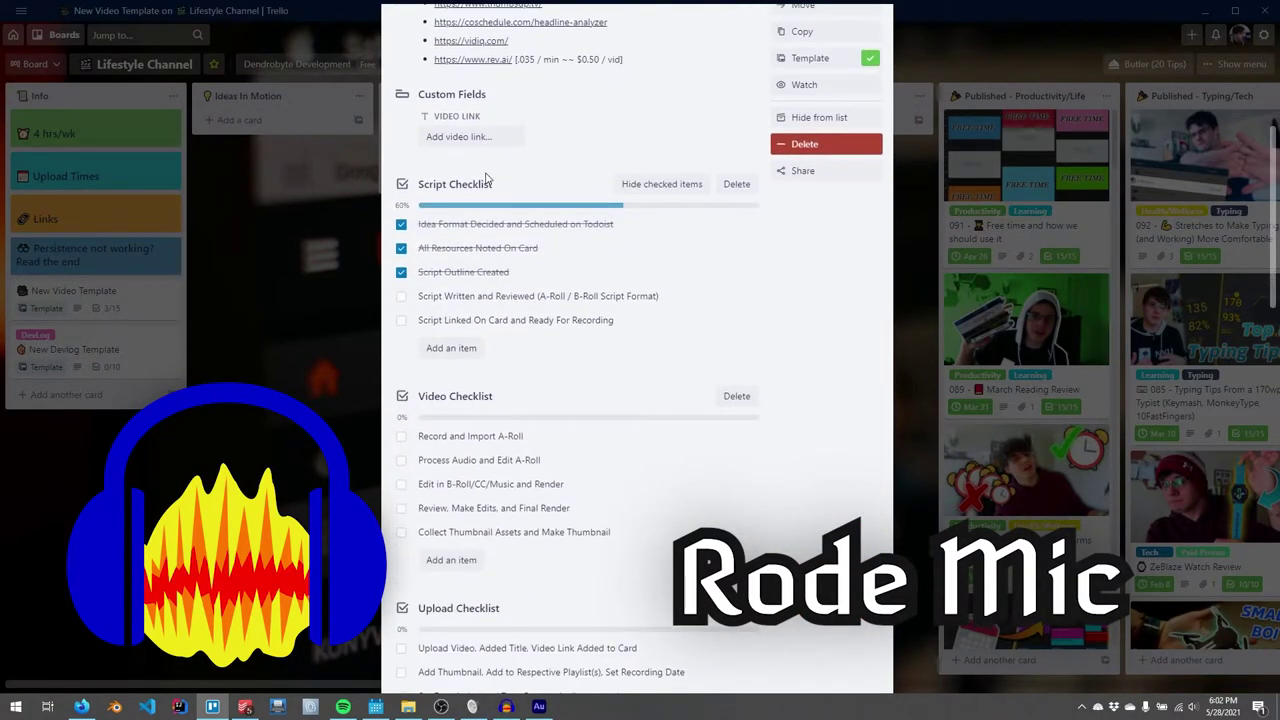
scroll(495, 210, down, 2)
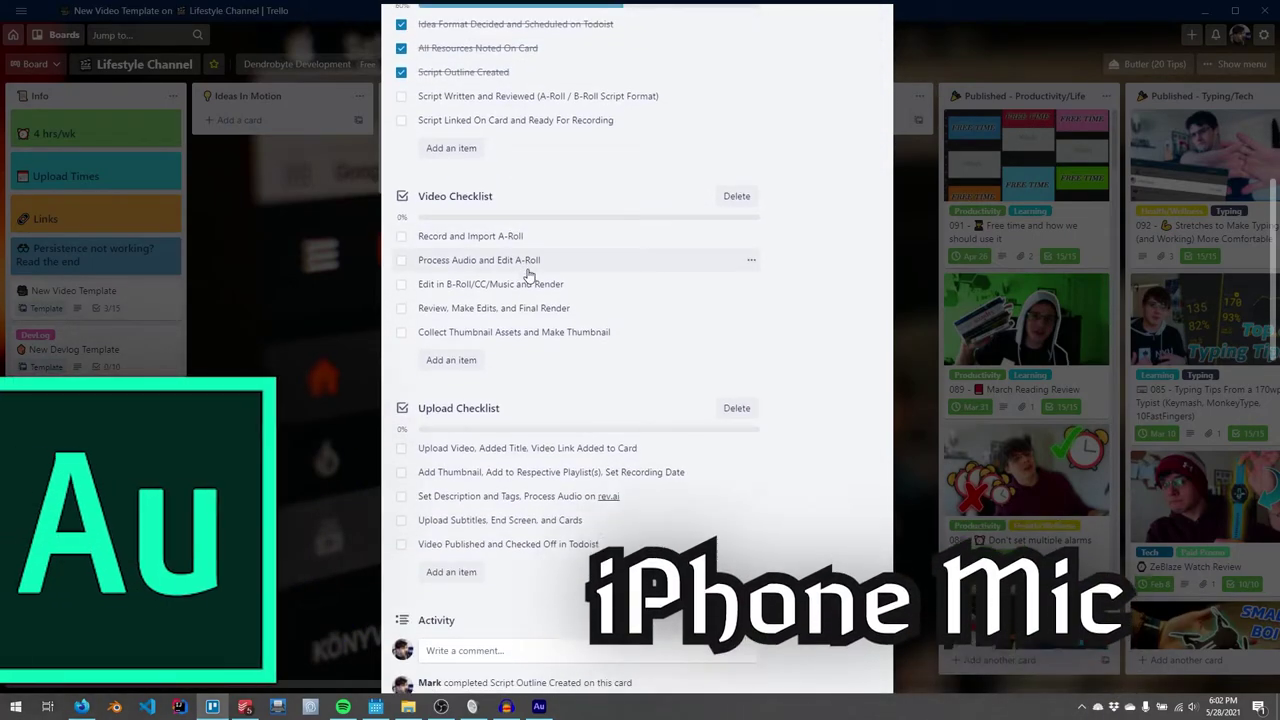
click(280, 329)
- Move the 093 - Mics on Multiple Devices card from Writing and Filming to the Editing list
scroll(564, 489, right, 3)
scroll(564, 489, left, 2)
drag(470, 135, 384, 268)
scroll(543, 352, right, 3)
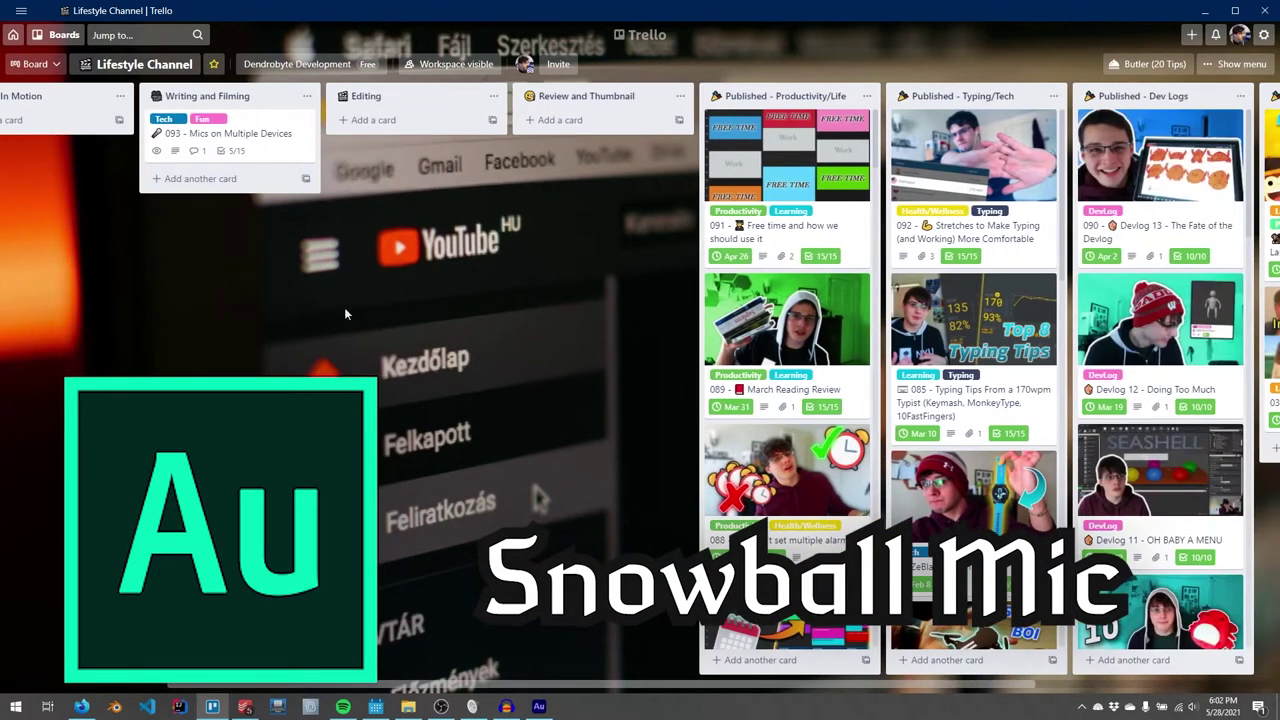
drag(235, 145, 420, 140)
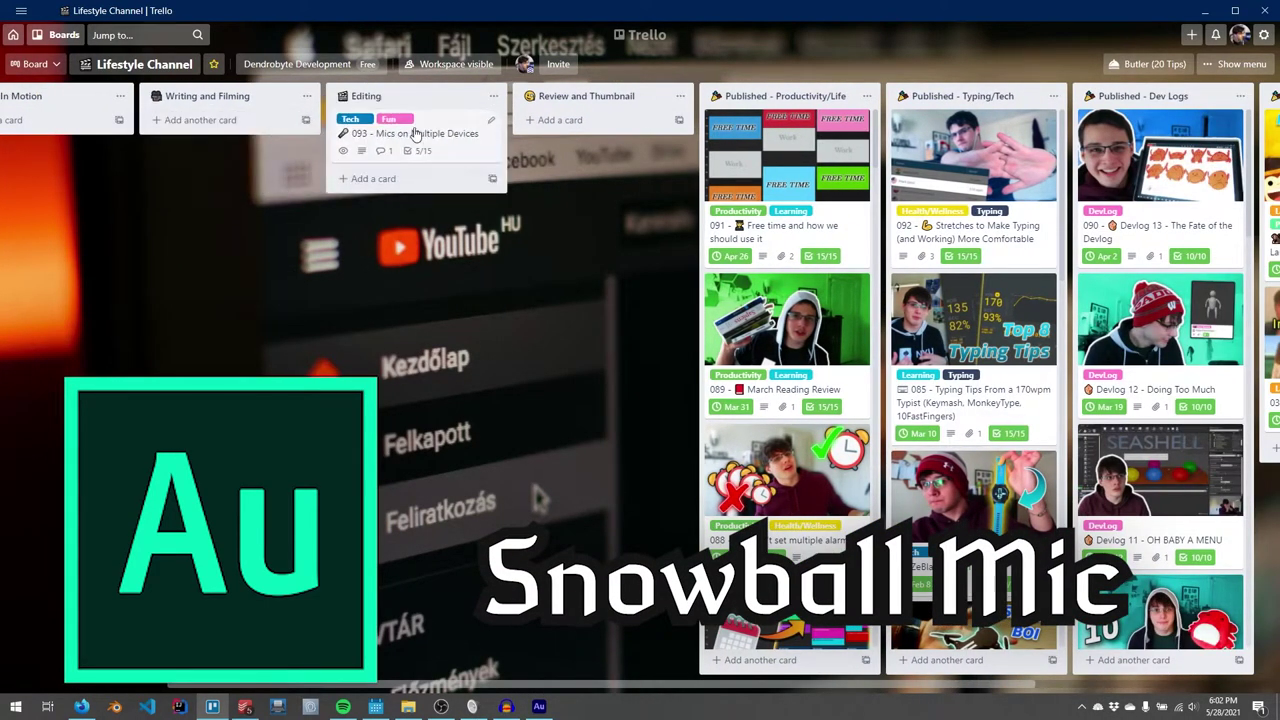
- Move the 093 - Mics on Multiple Devices card to Review and Thumbnail and back to Editing
scroll(386, 312, right, 3)
drag(172, 134, 340, 145)
scroll(316, 334, left, 2)
drag(500, 135, 320, 140)
- Move the 091 card about free time to Review and Thumbnail and back to Published - Productivity/Life
drag(700, 155, 477, 176)
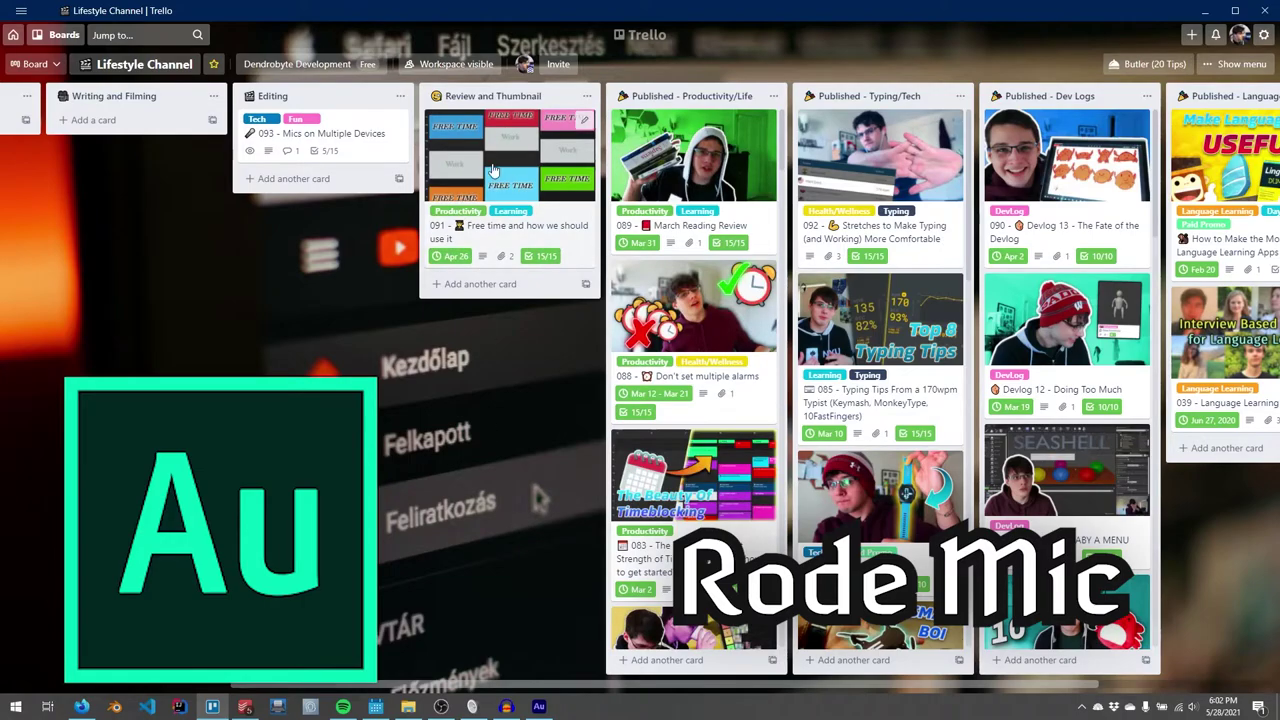
scroll(372, 160, right, 2)
drag(373, 160, 523, 140)
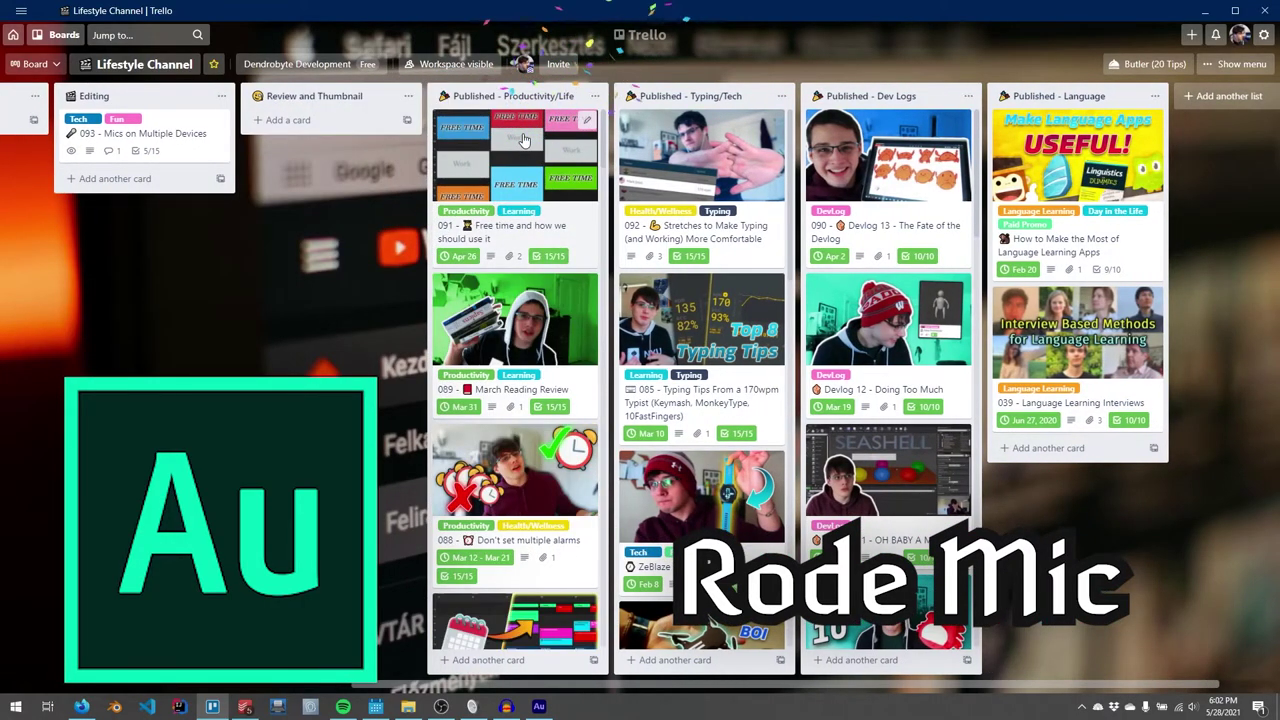